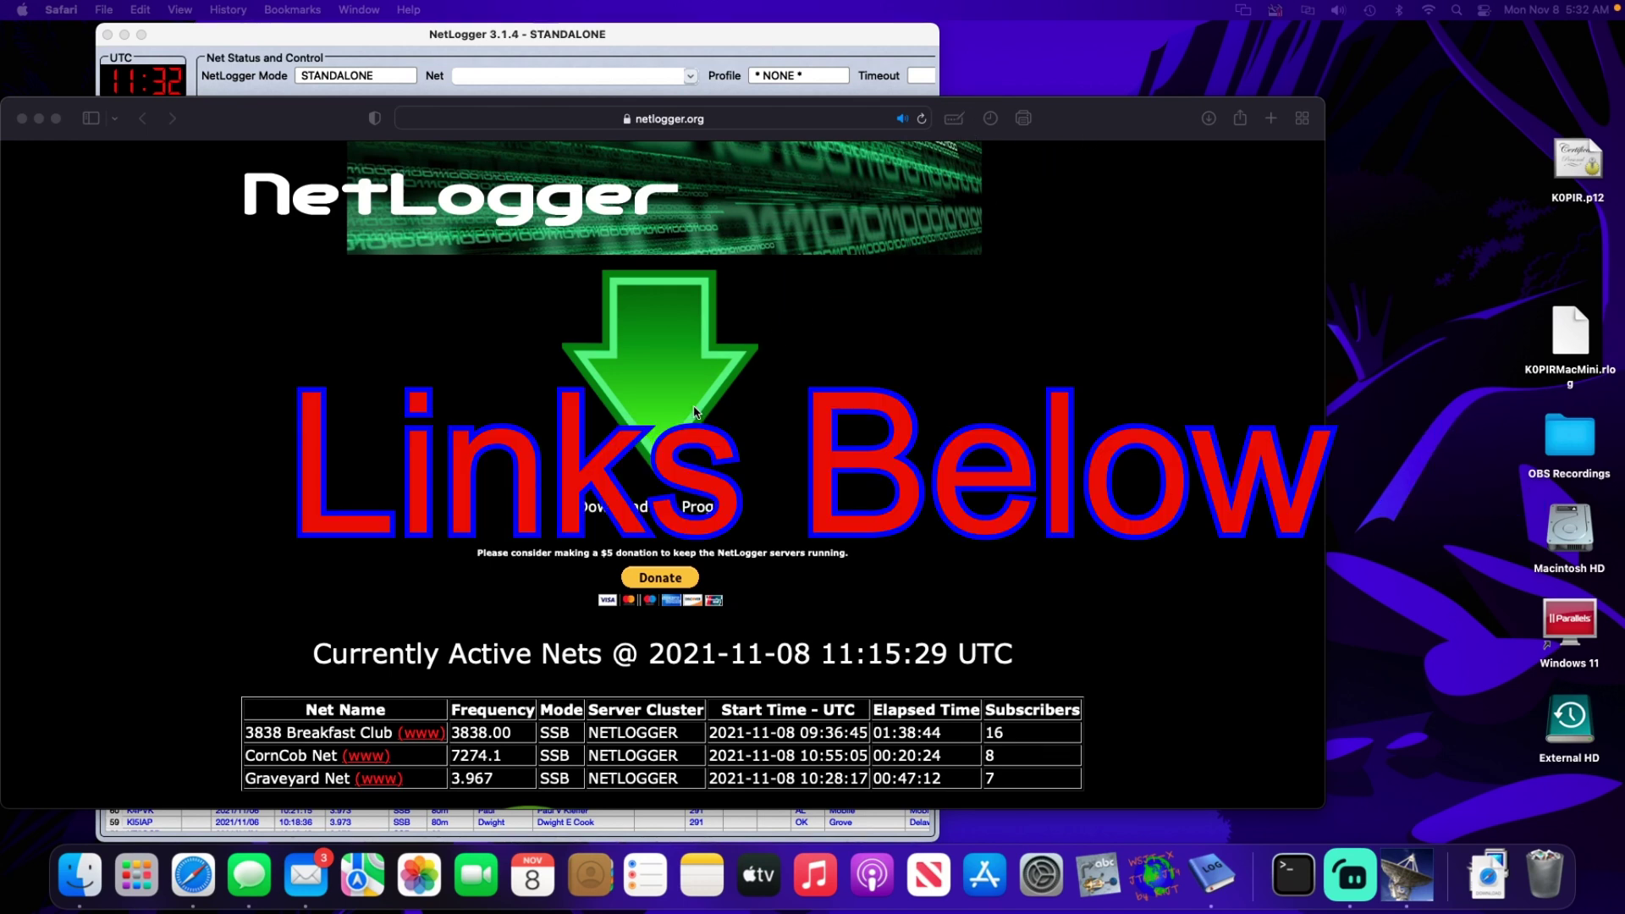
# Step: Bring Safari's netlogger.org page with the Currently Active Nets table to the front
pyautogui.click(1040, 436)
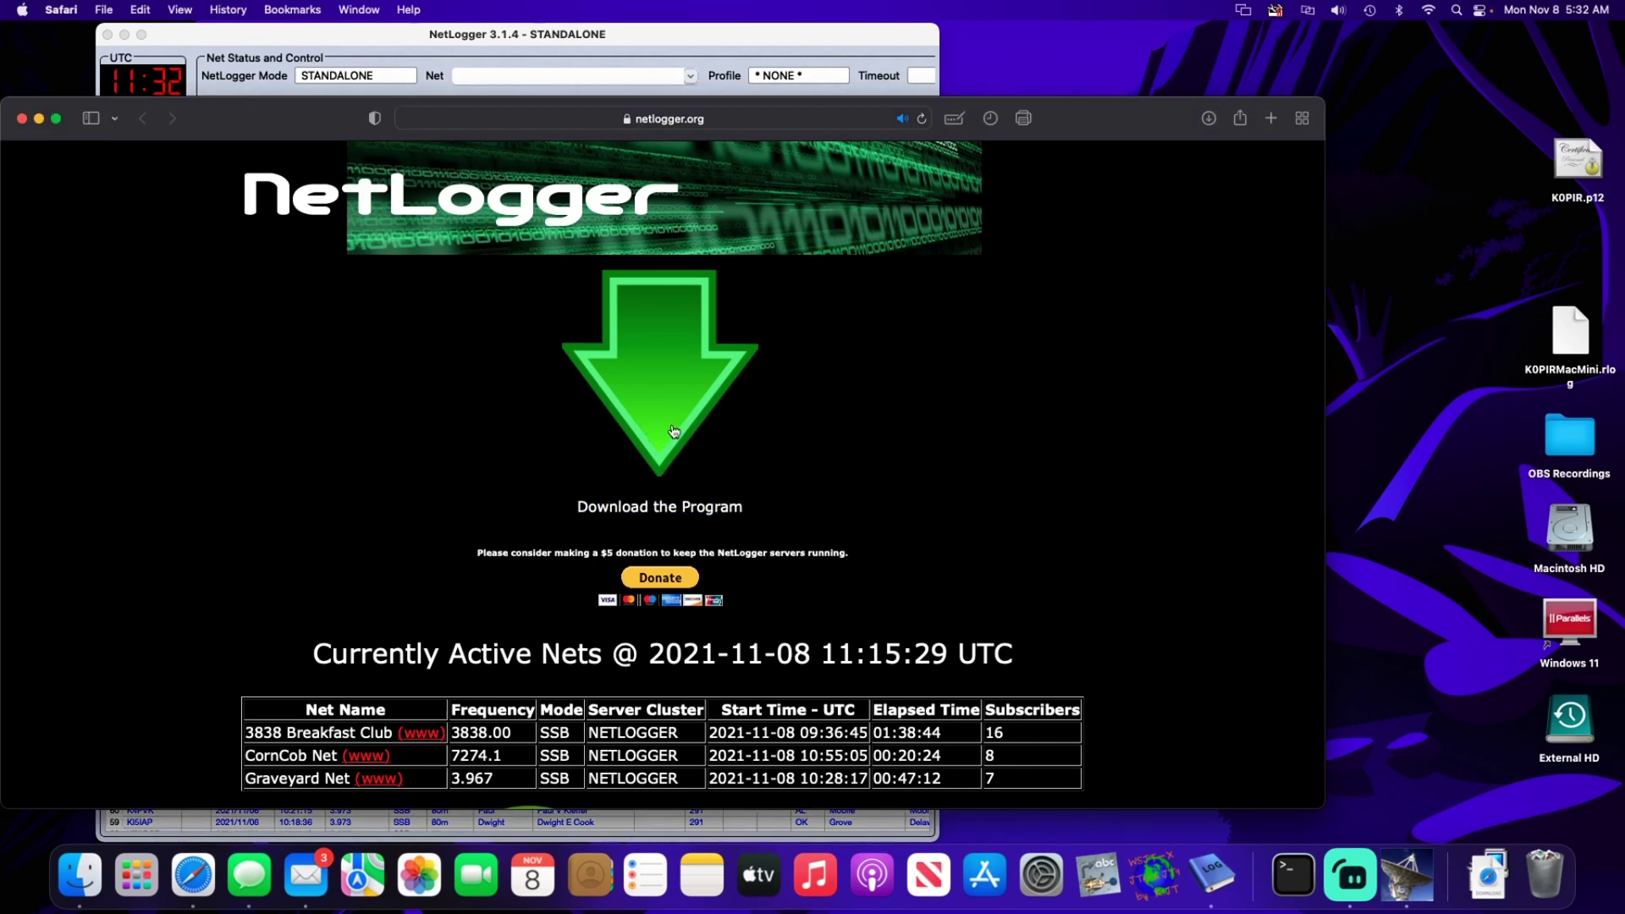
# Step: Browse the NetLogger Download Center page, then return to the NetLogger 3.1.4 window
pyautogui.click(674, 432)
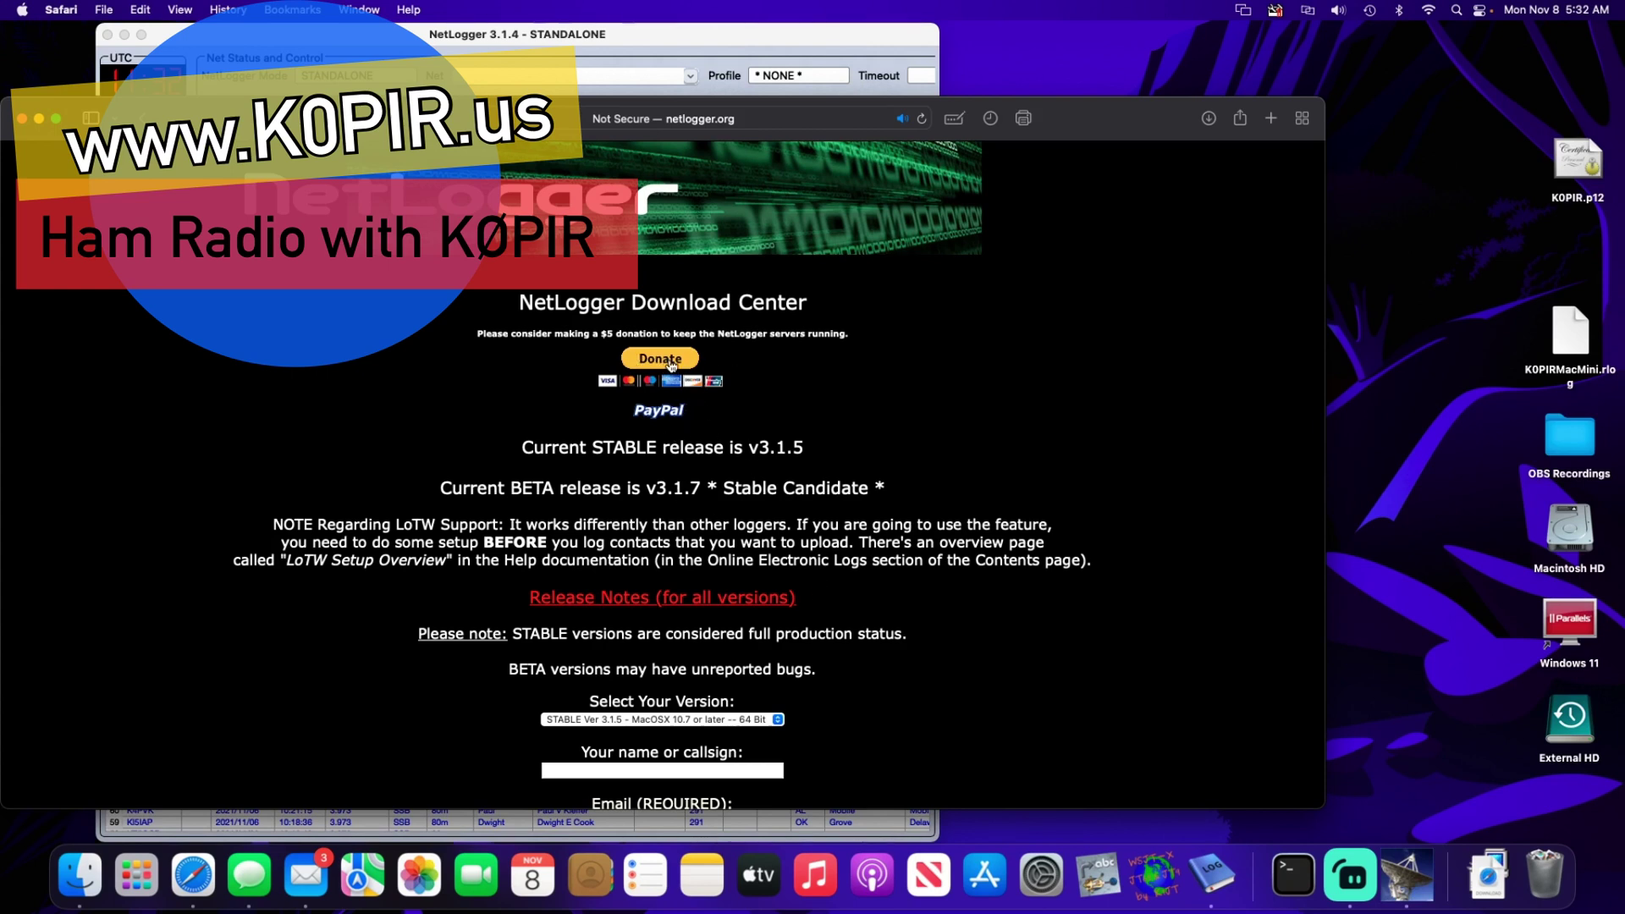
pyautogui.scroll(-1, 978, 453)
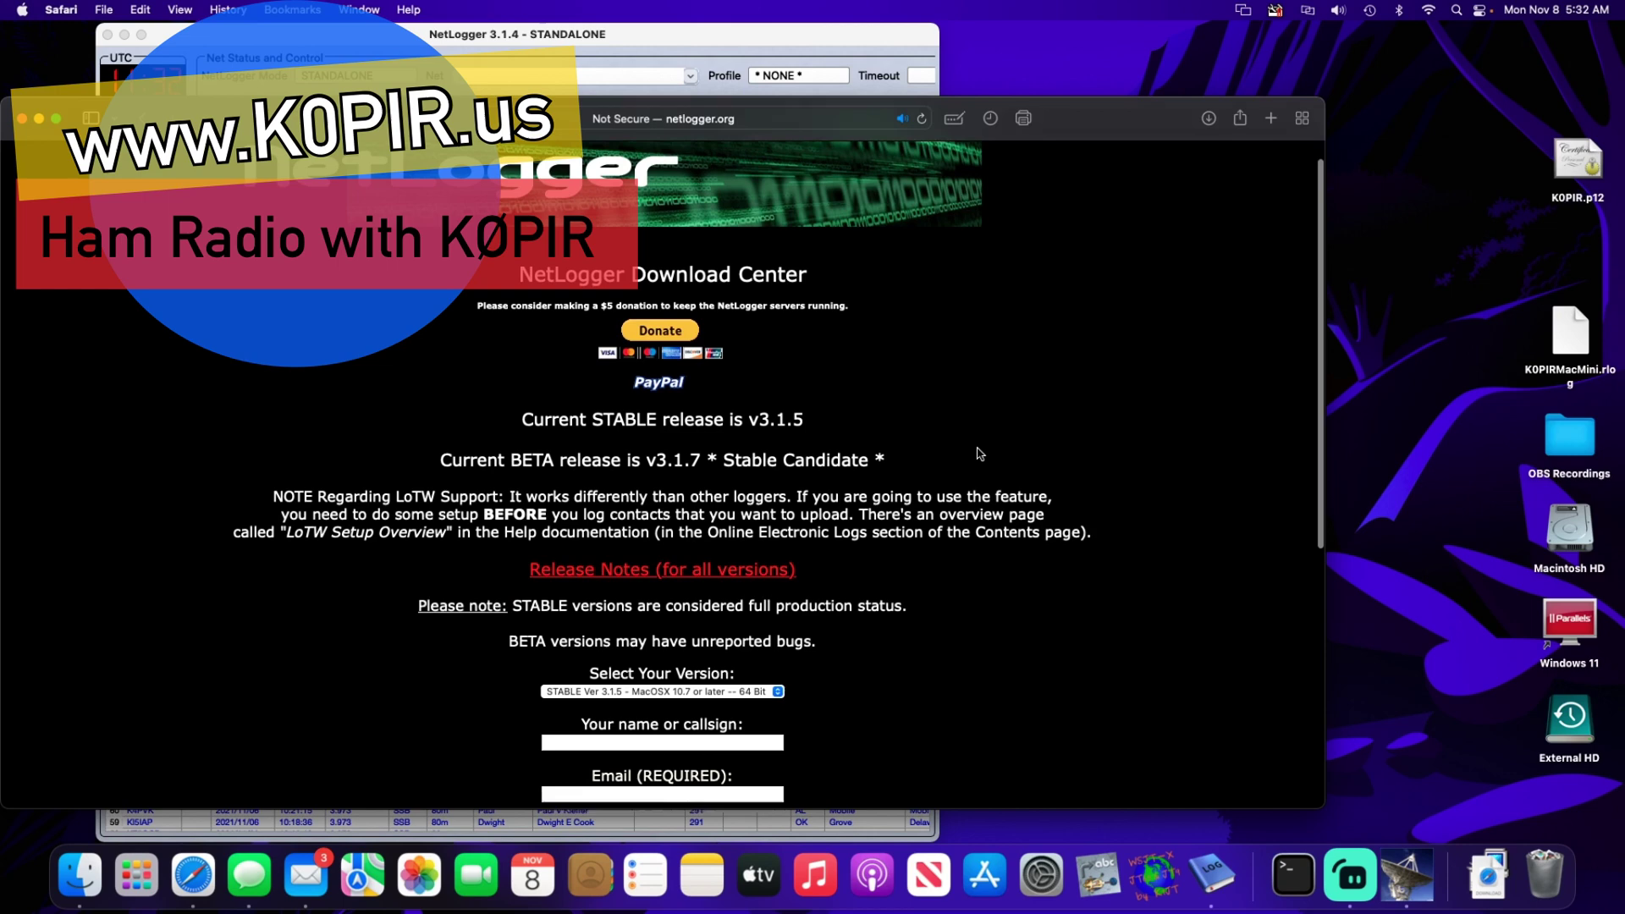
pyautogui.scroll(-5, 978, 453)
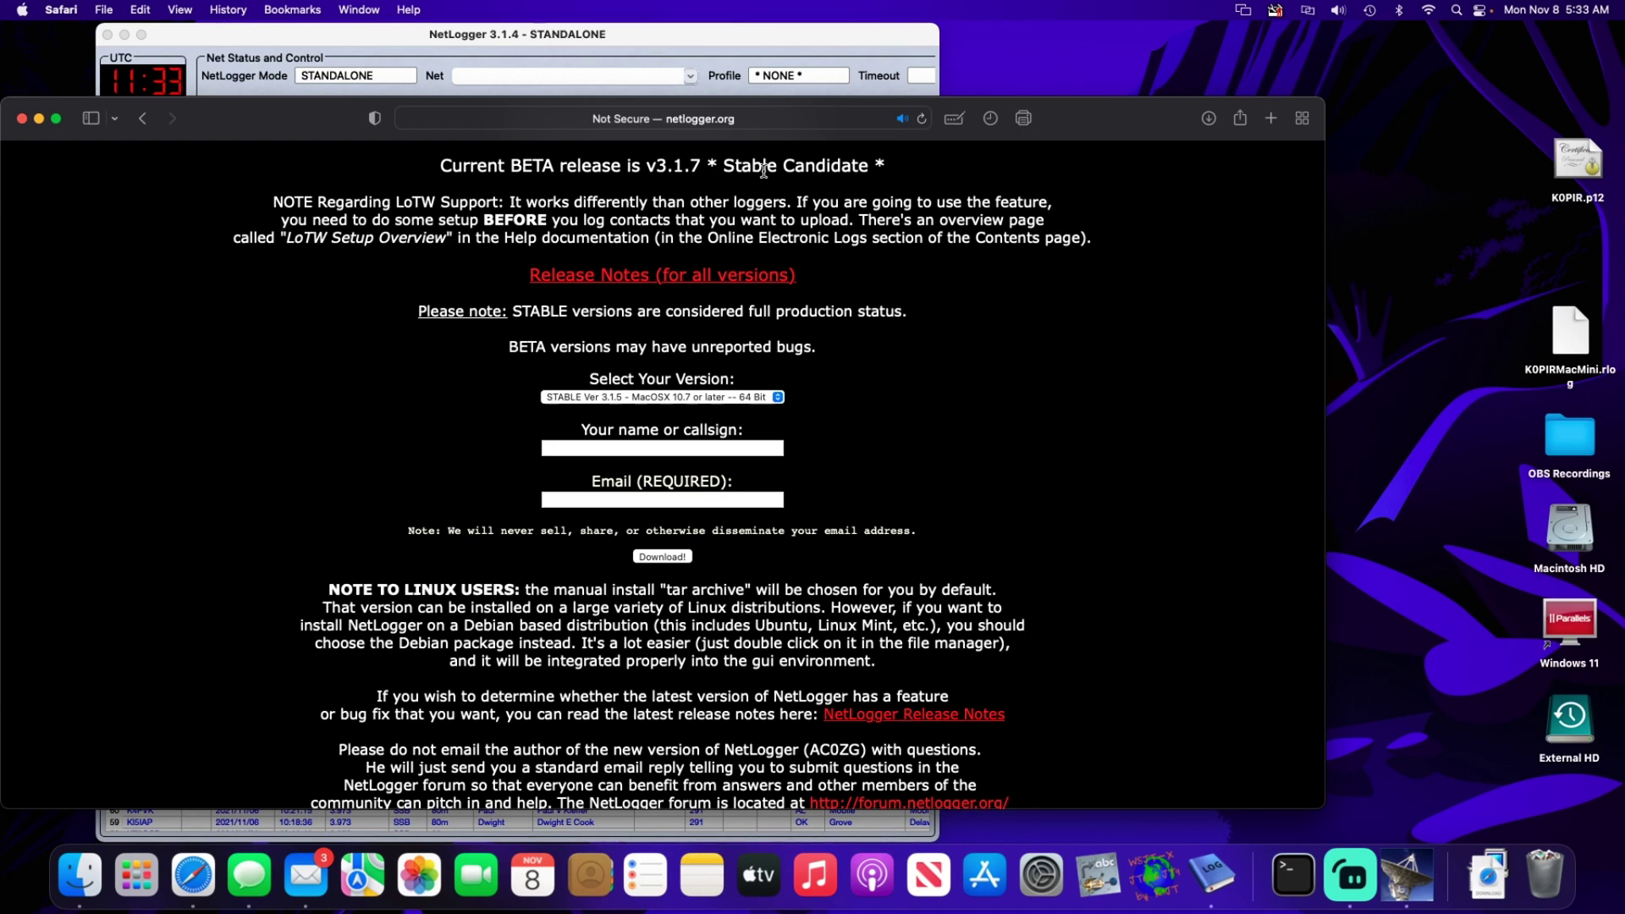
pyautogui.scroll(10, 764, 169)
pyautogui.click(736, 36)
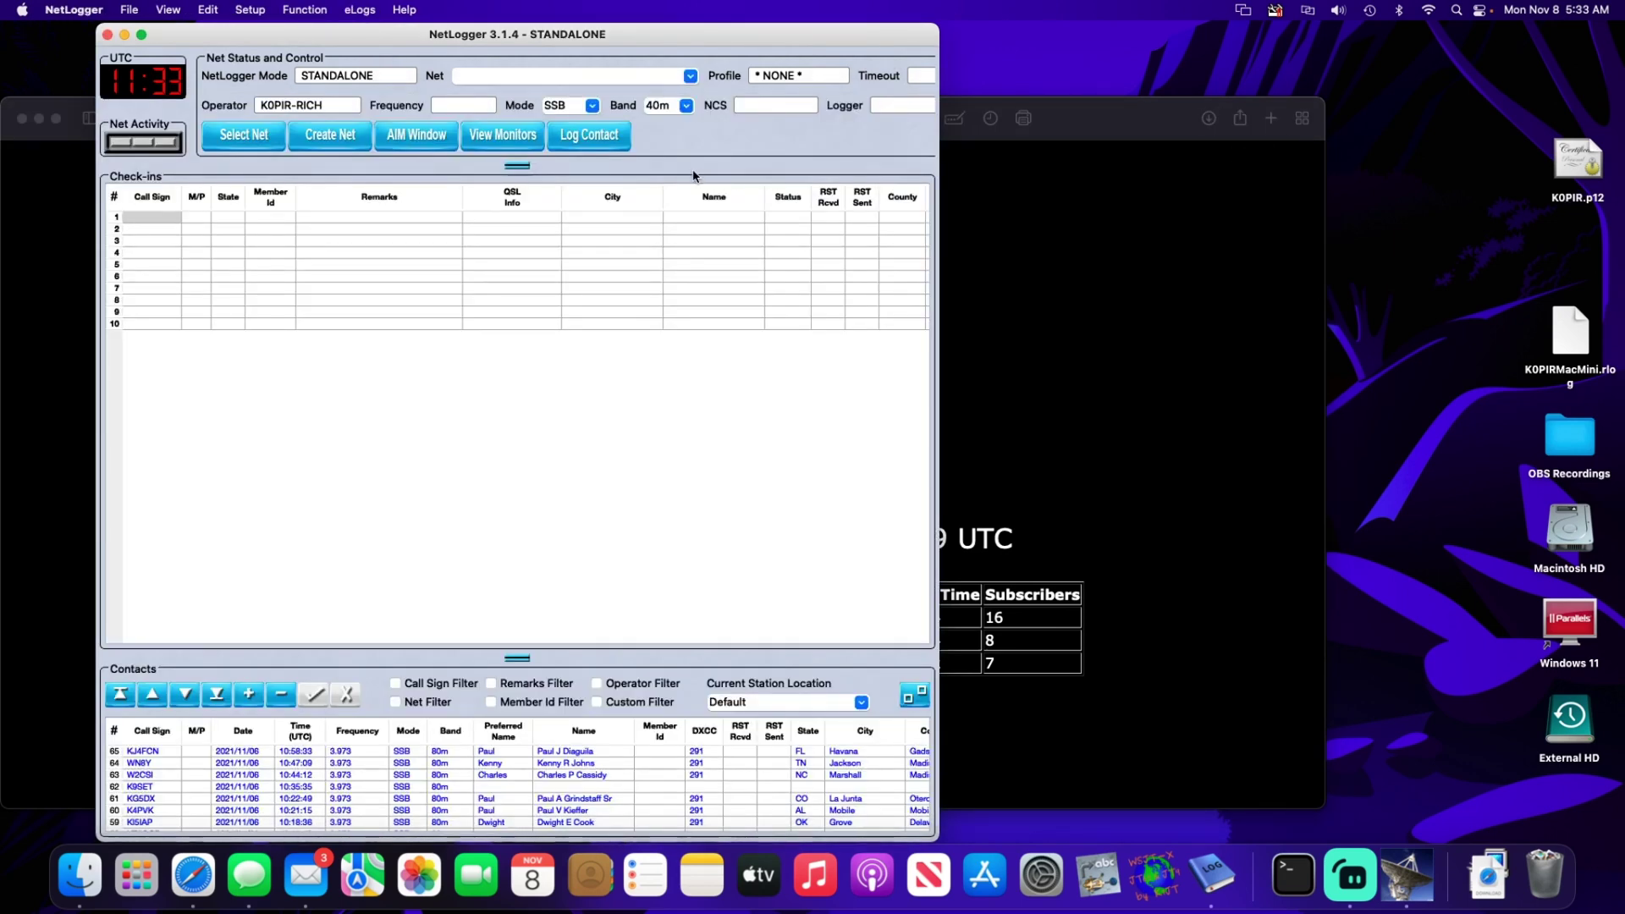
# Step: Review the three nets in progress, leaving 3838 Breakfast Club set at 3838.00, SSB, 80m
pyautogui.click(263, 144)
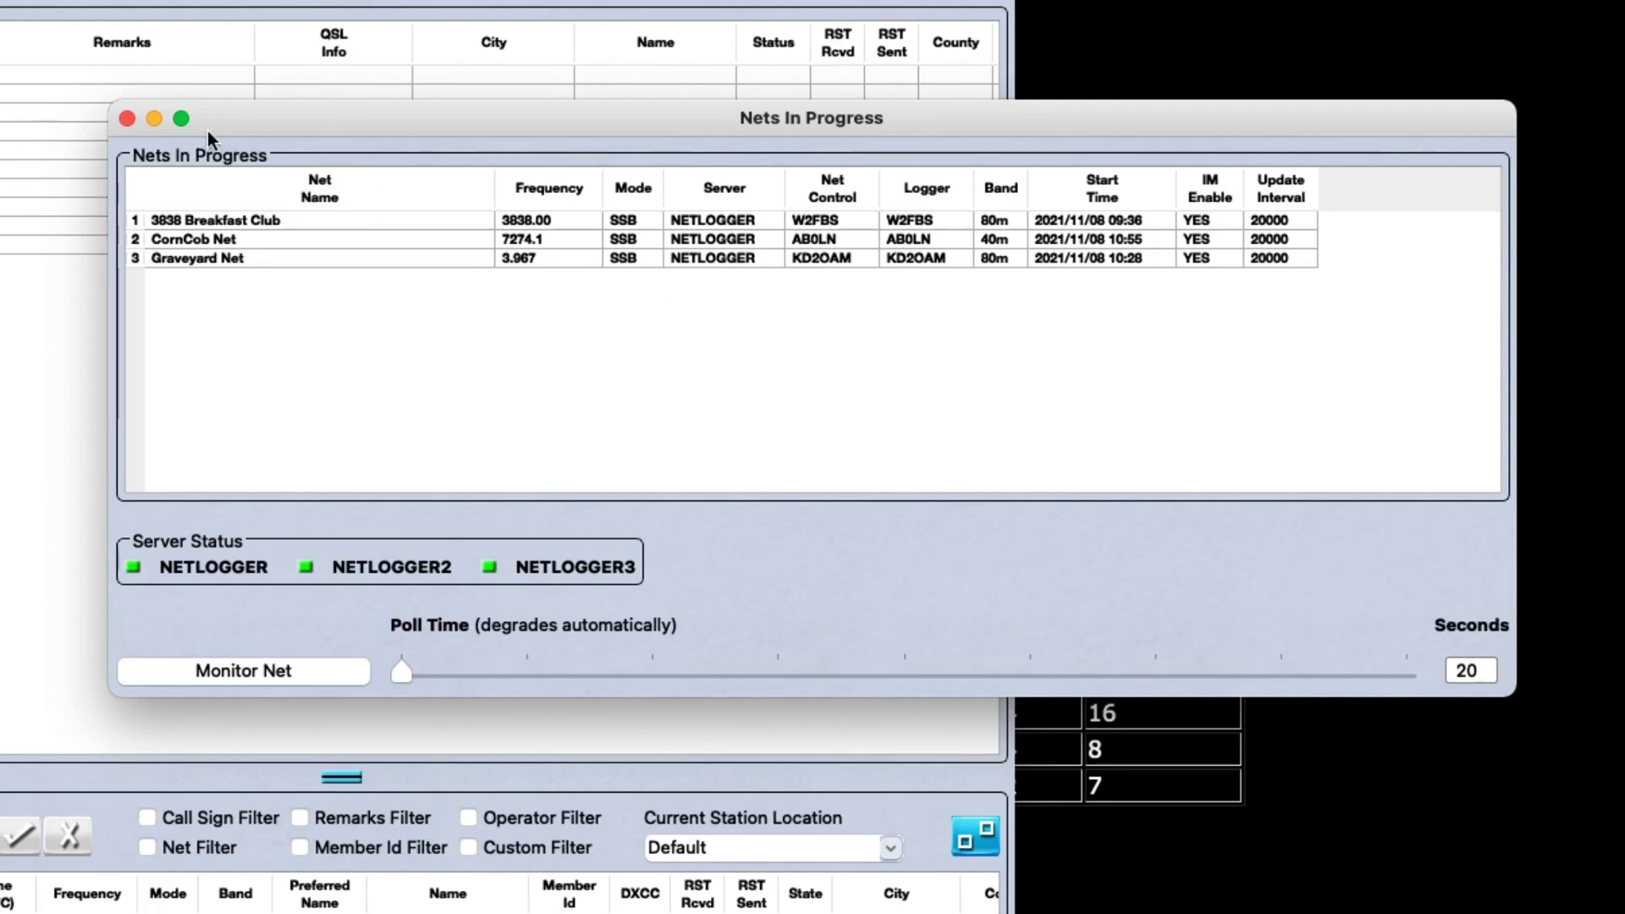
pyautogui.click(127, 118)
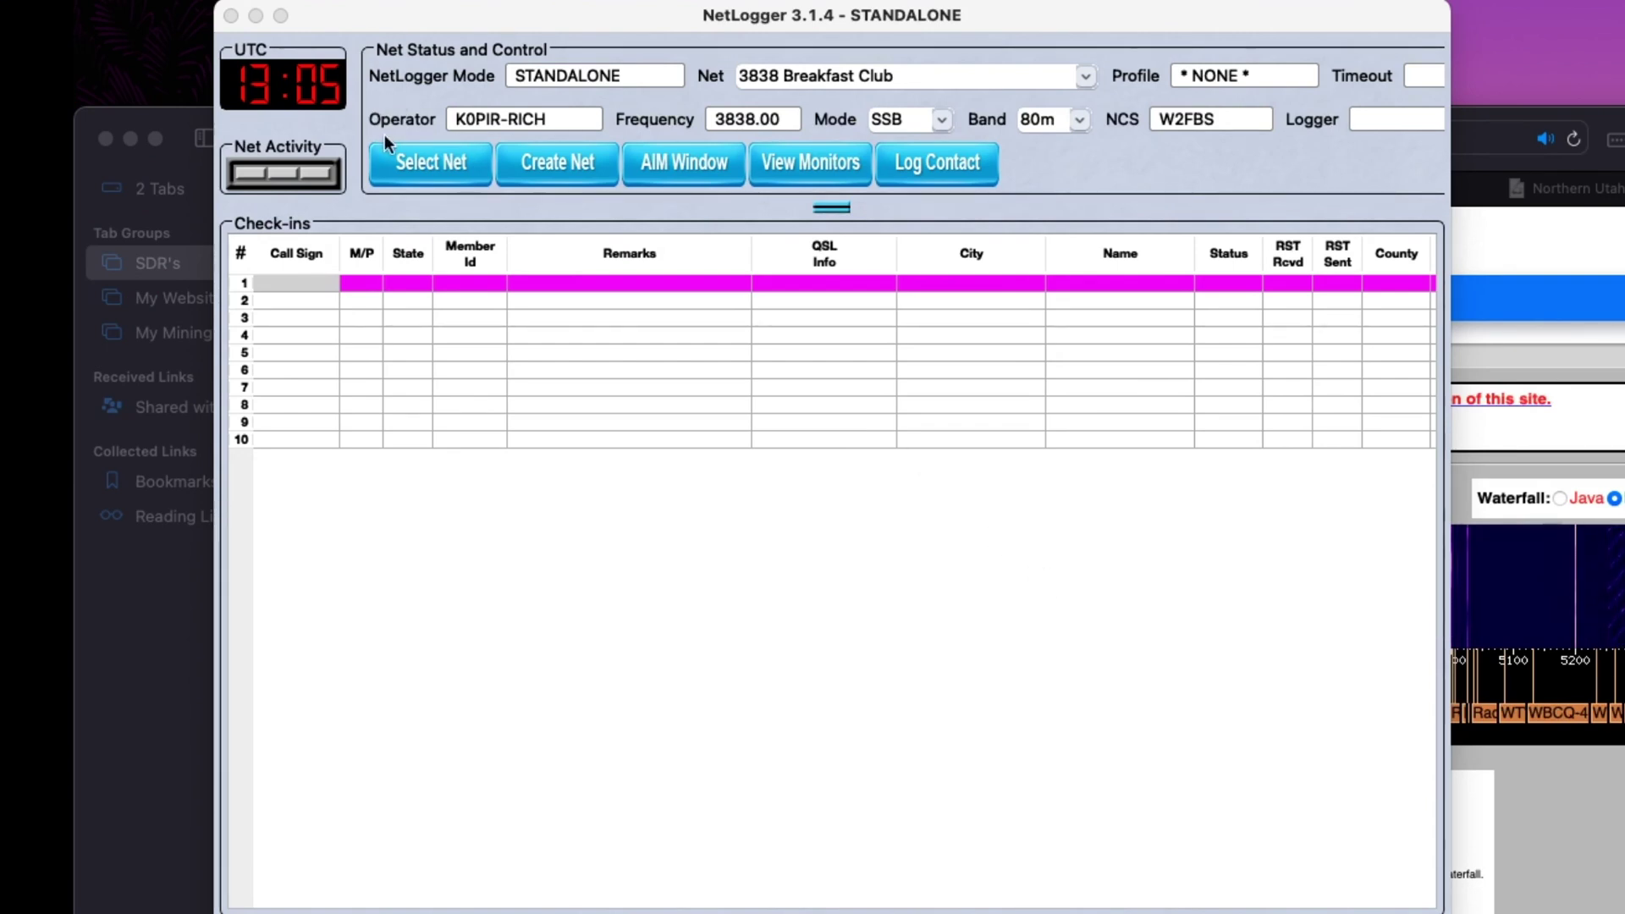
# Step: Pick the Breakfasat Club 1200UTC to 1300U net from the Nets In Progress list
pyautogui.click(430, 165)
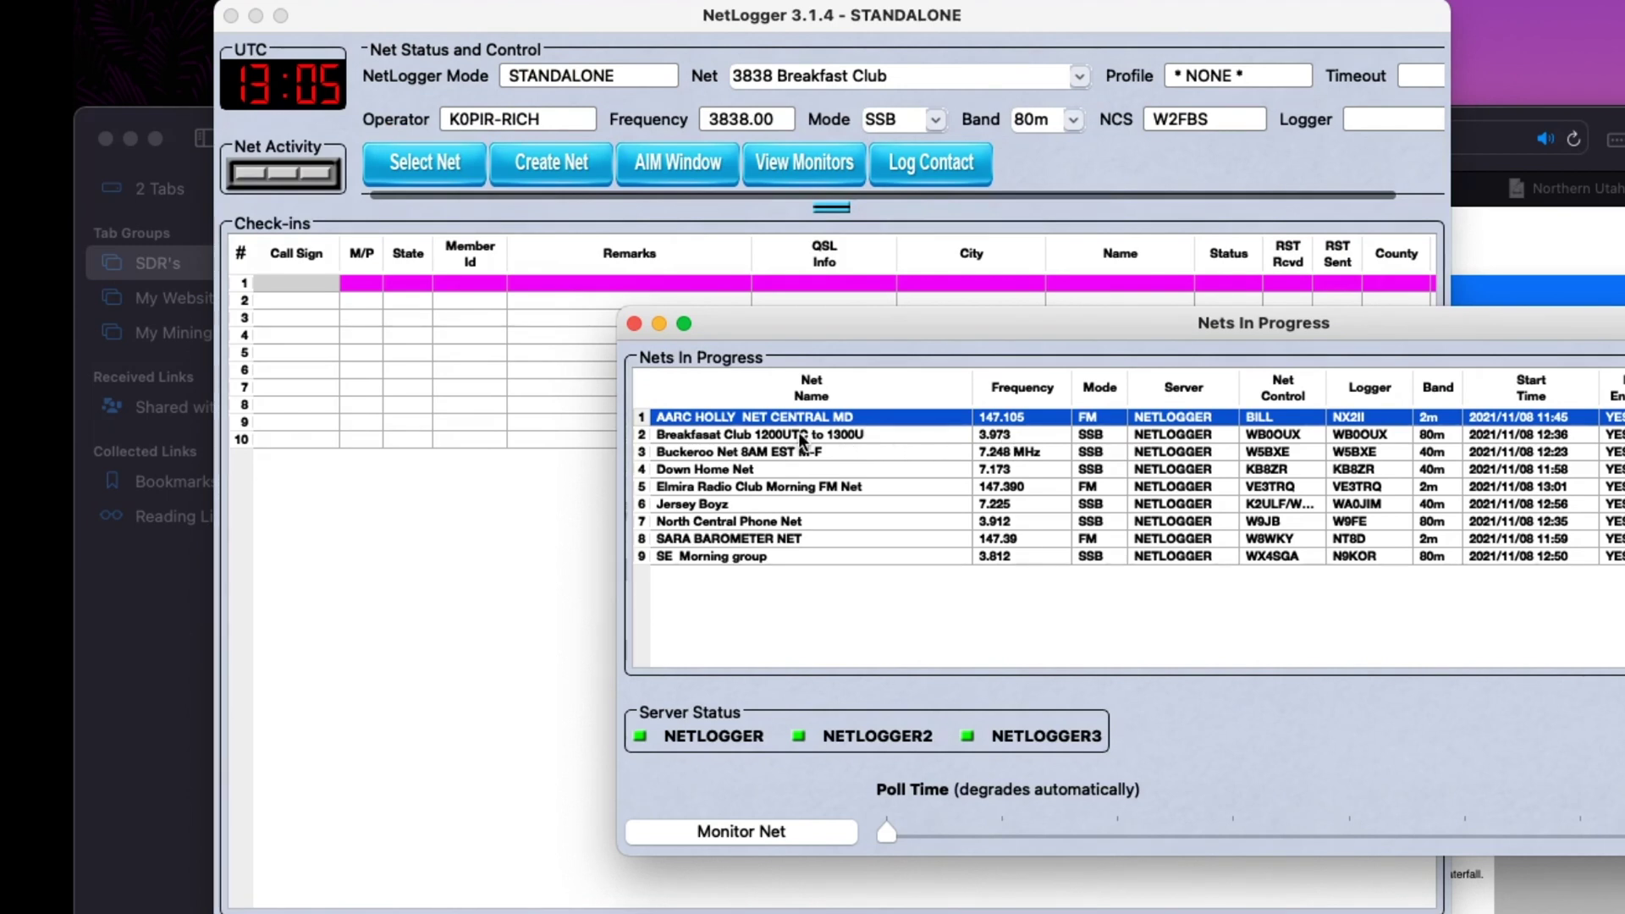
pyautogui.click(733, 435)
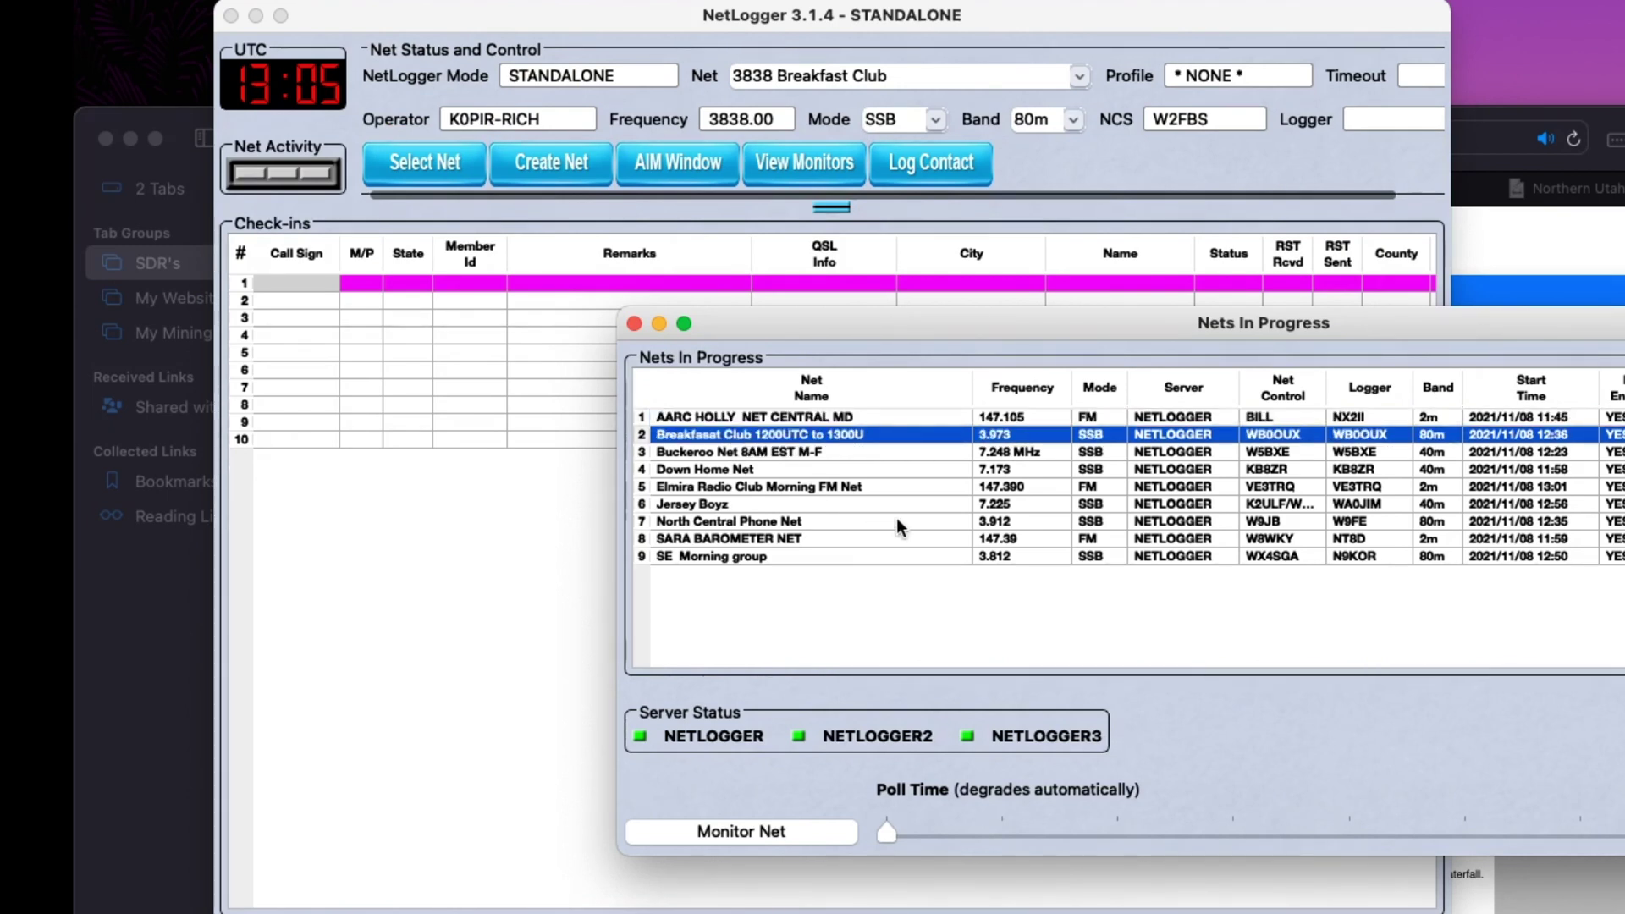
# Step: Monitor the Breakfasat Club net on 3.973, SSB, 80m, filling in 16 checked-in stations
pyautogui.click(778, 829)
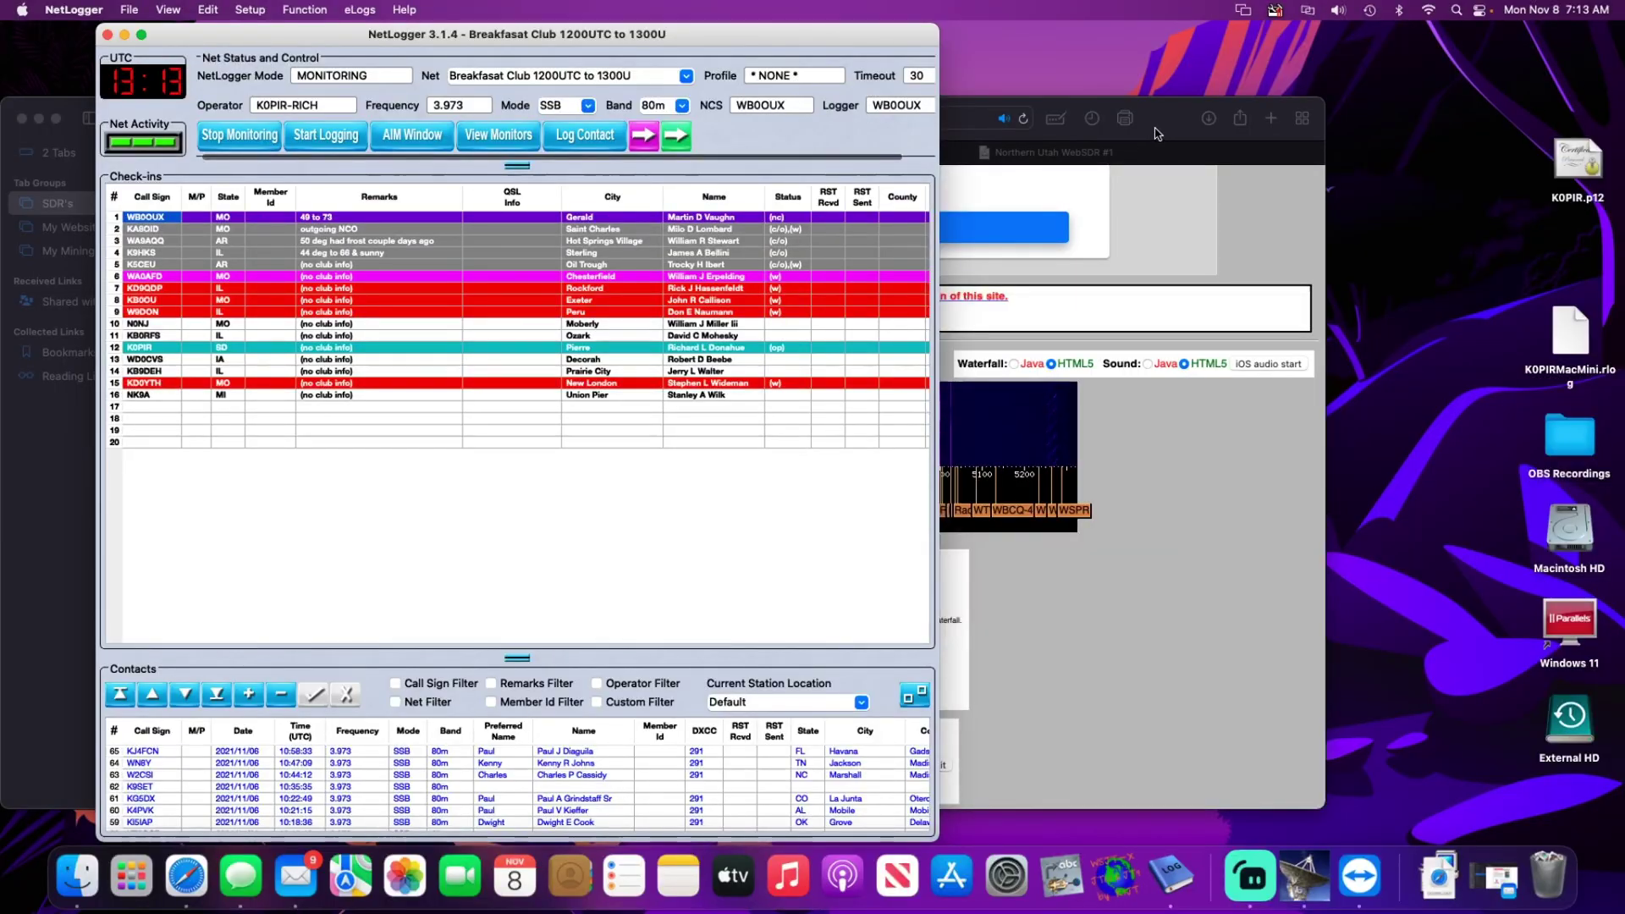
# Step: Show the Northern Utah WebSDR #1 tab in Safari and add a new Start Page tab
pyautogui.click(1097, 171)
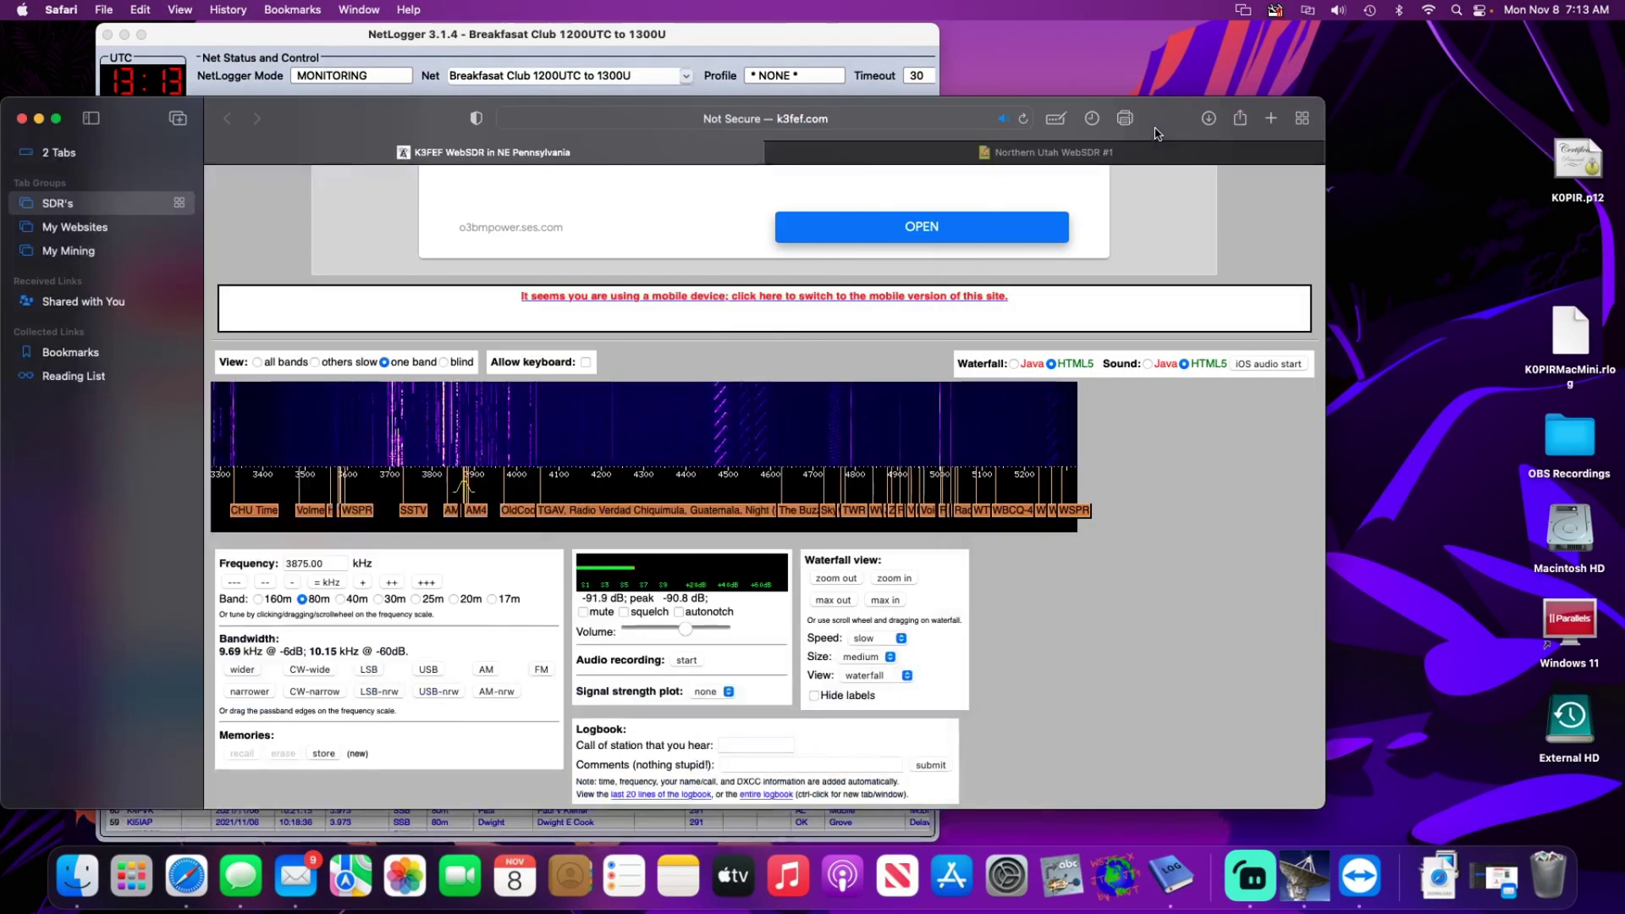
pyautogui.click(1092, 157)
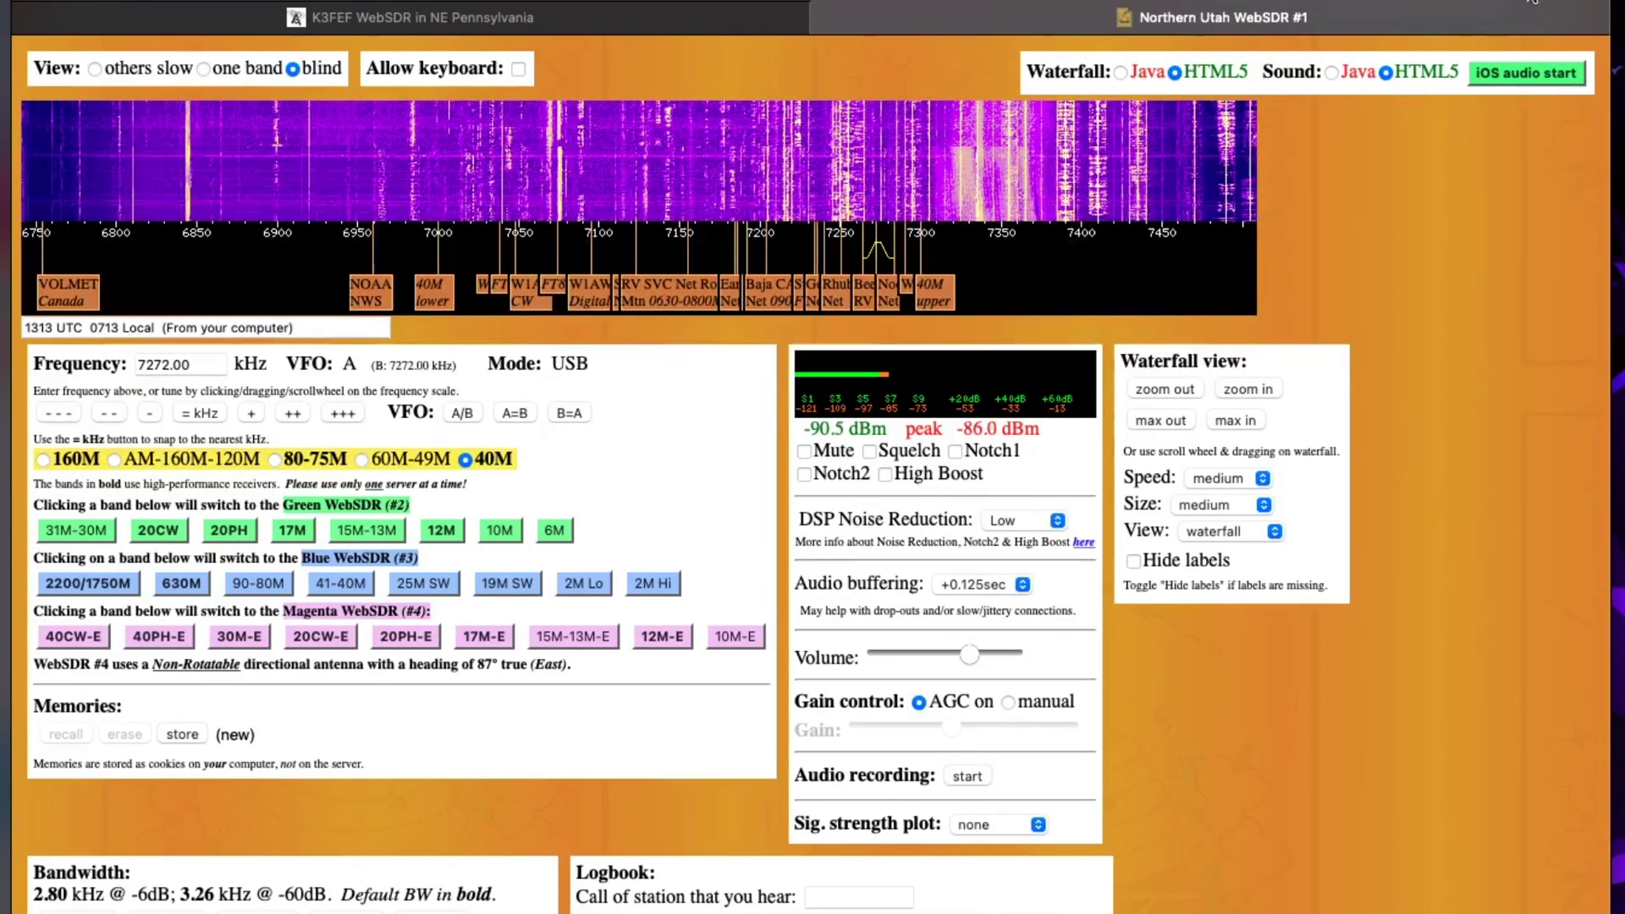
pyautogui.press('super+t')
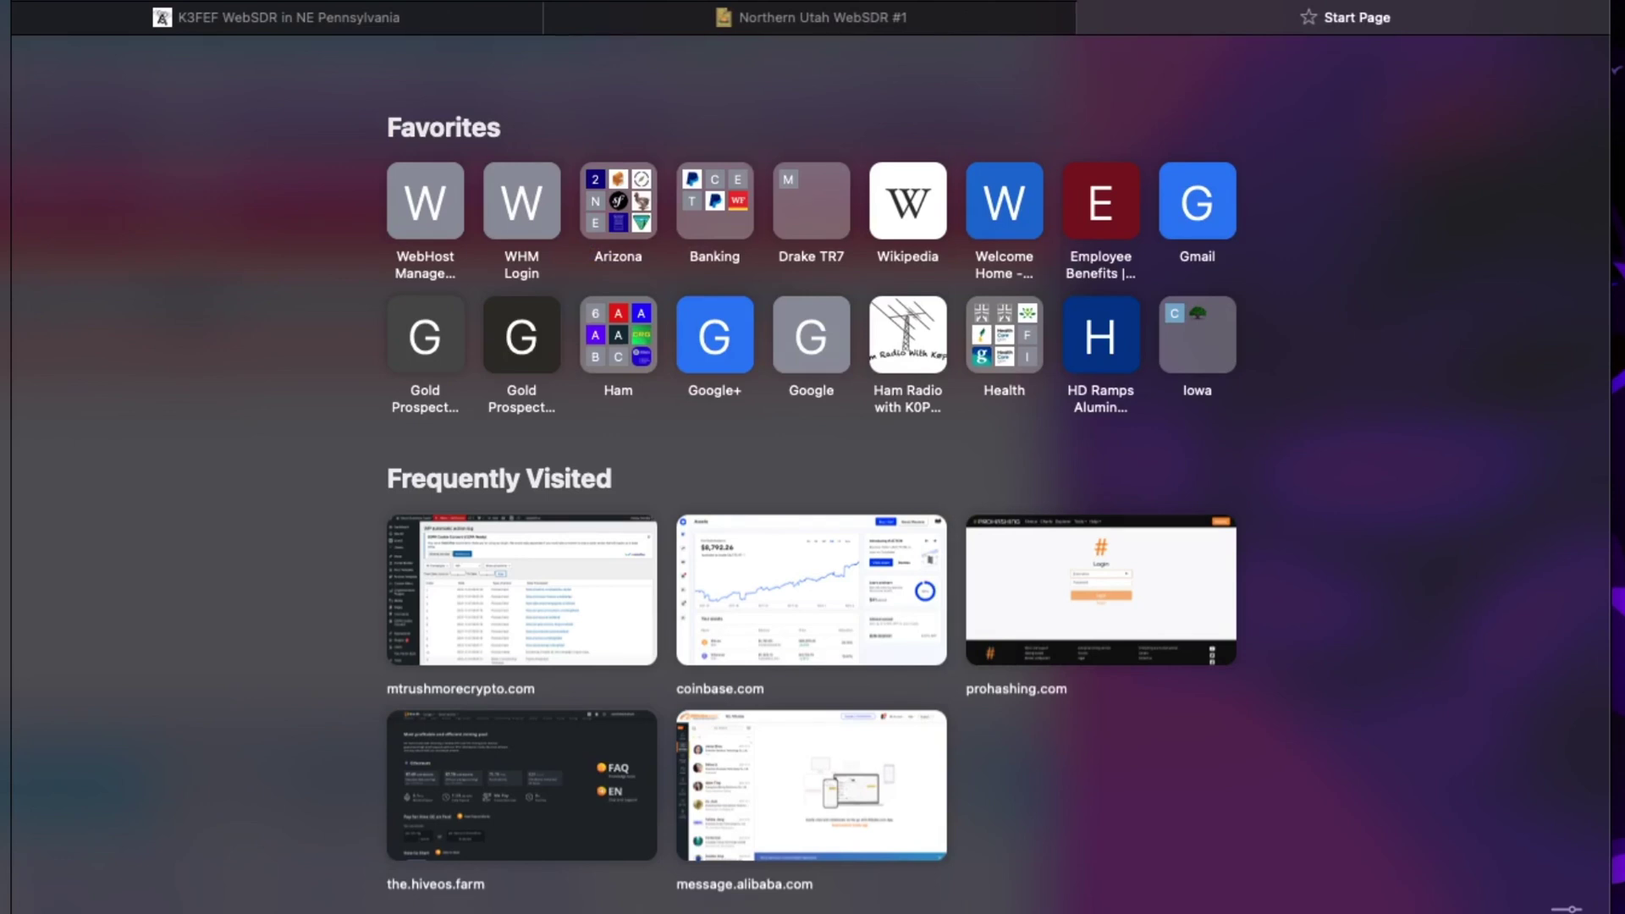
# Step: Google 'websdr1', then close the results tab to return to Northern Utah WebSDR #1
pyautogui.write('websdr1')
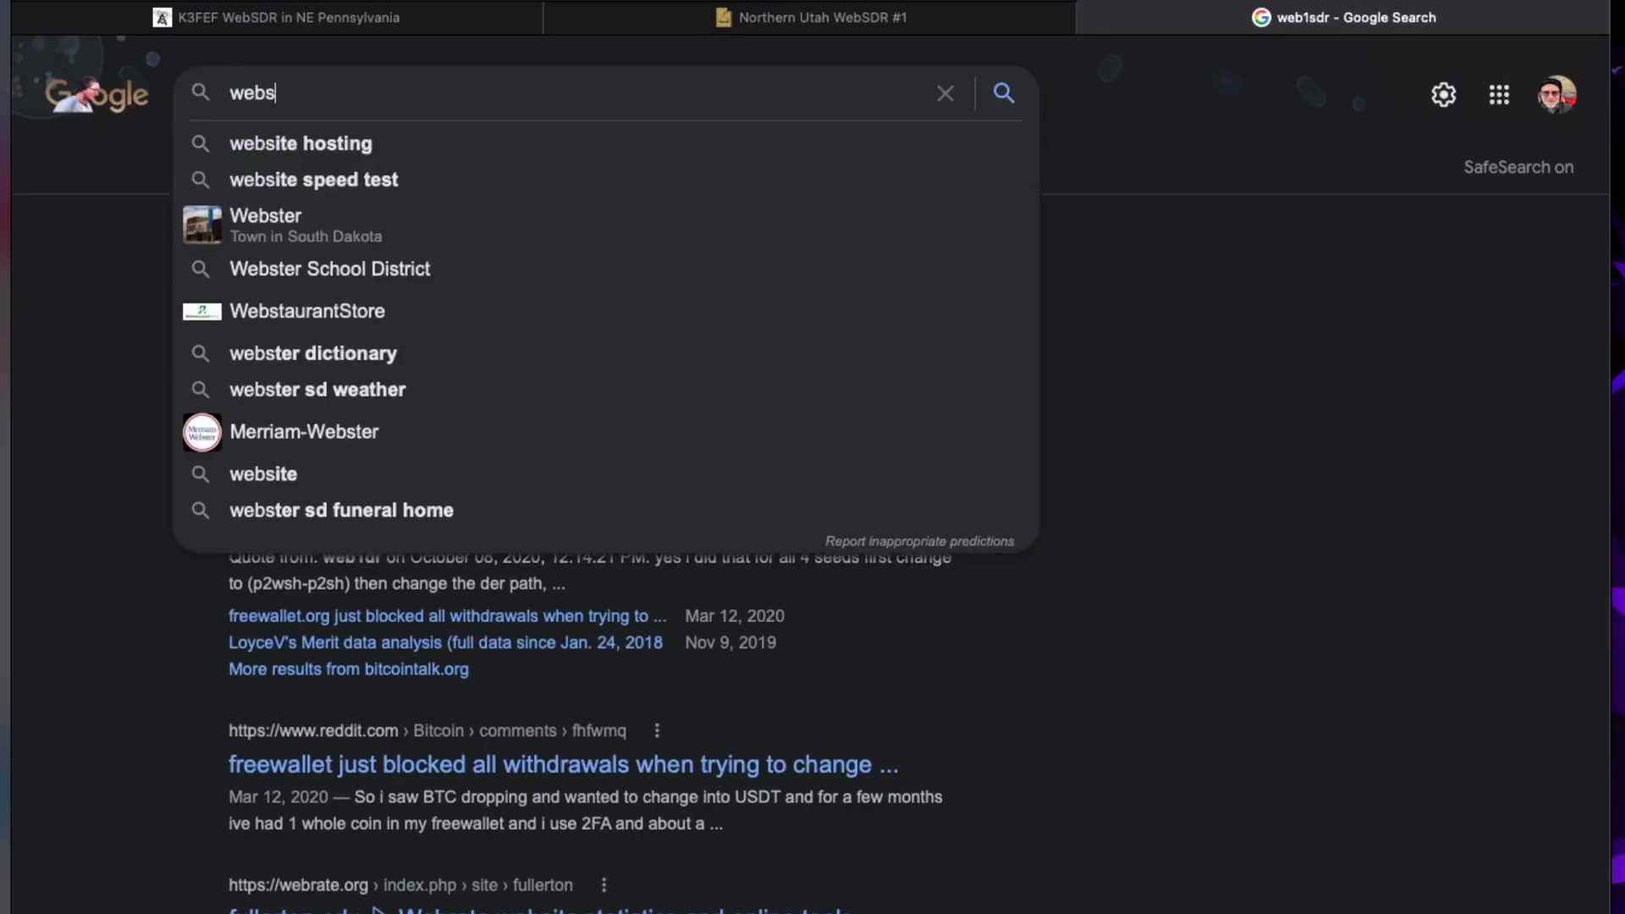
pyautogui.press('Return')
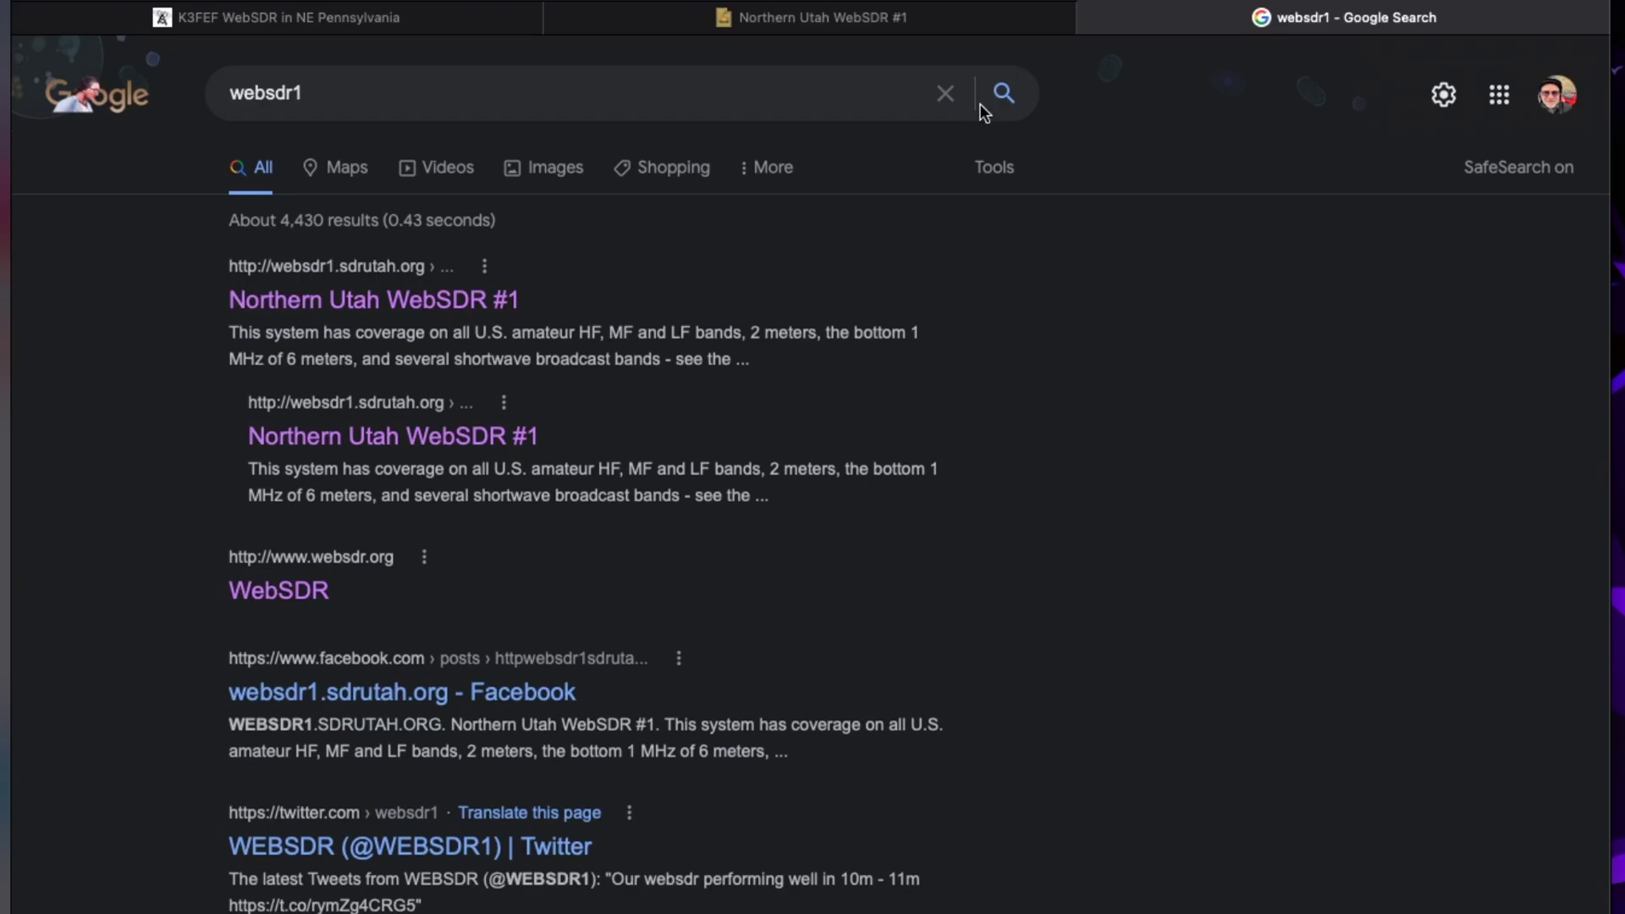
pyautogui.click(1091, 18)
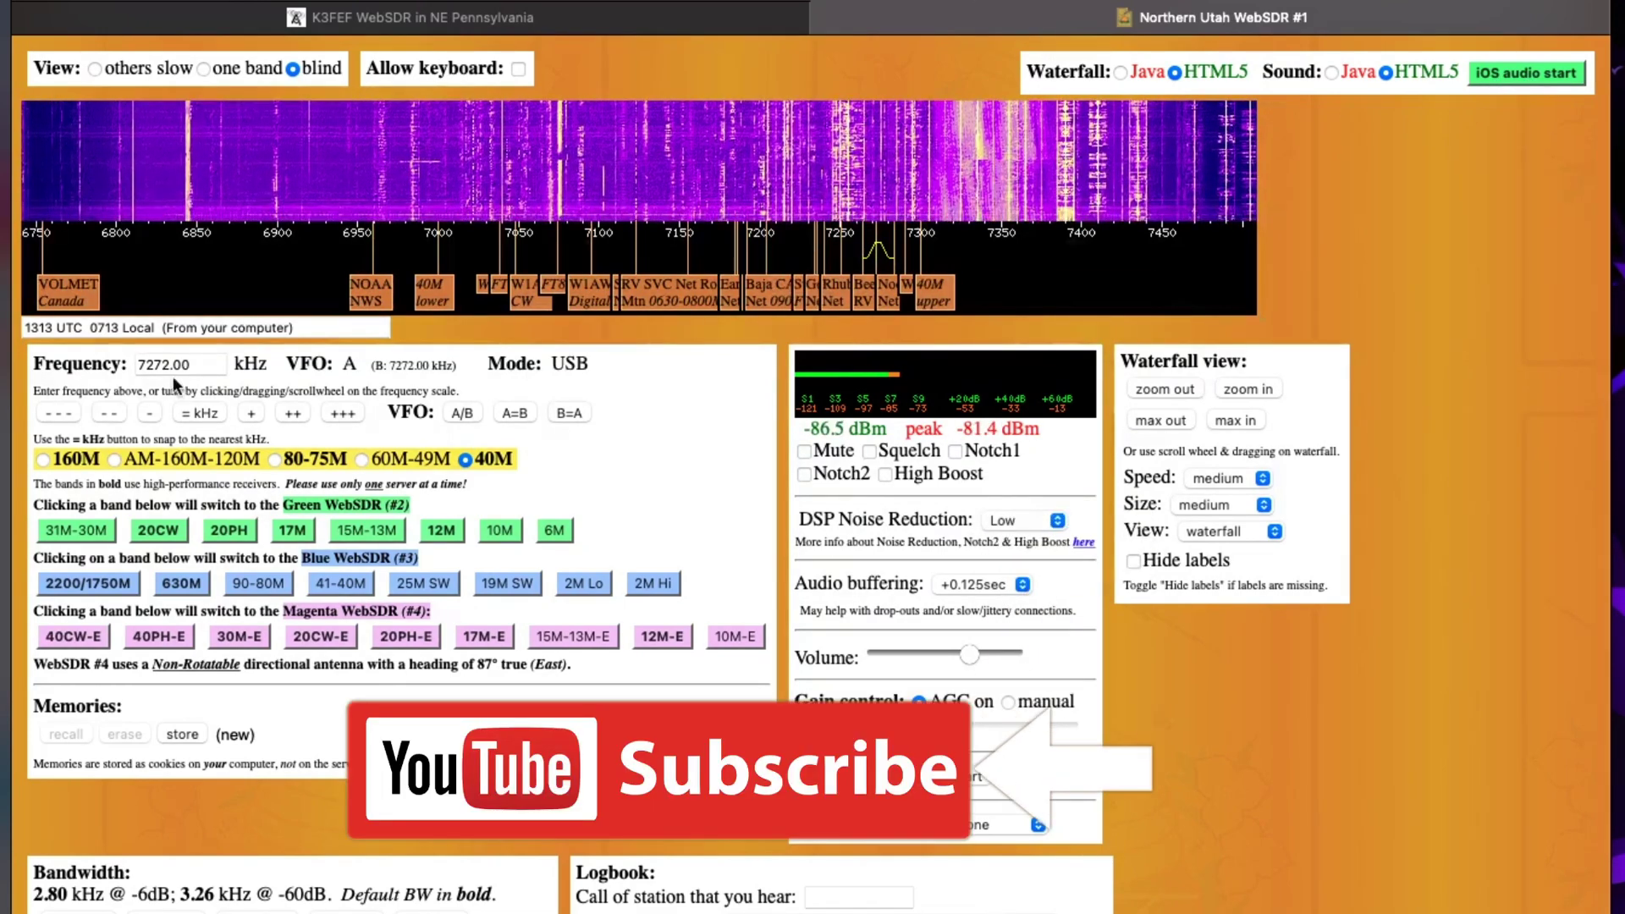
# Step: Tune Northern Utah WebSDR #1 from 7272.00 to 3973 kHz in LSB mode on 80-75M
pyautogui.moveTo(197, 364); pyautogui.dragTo(37, 366)
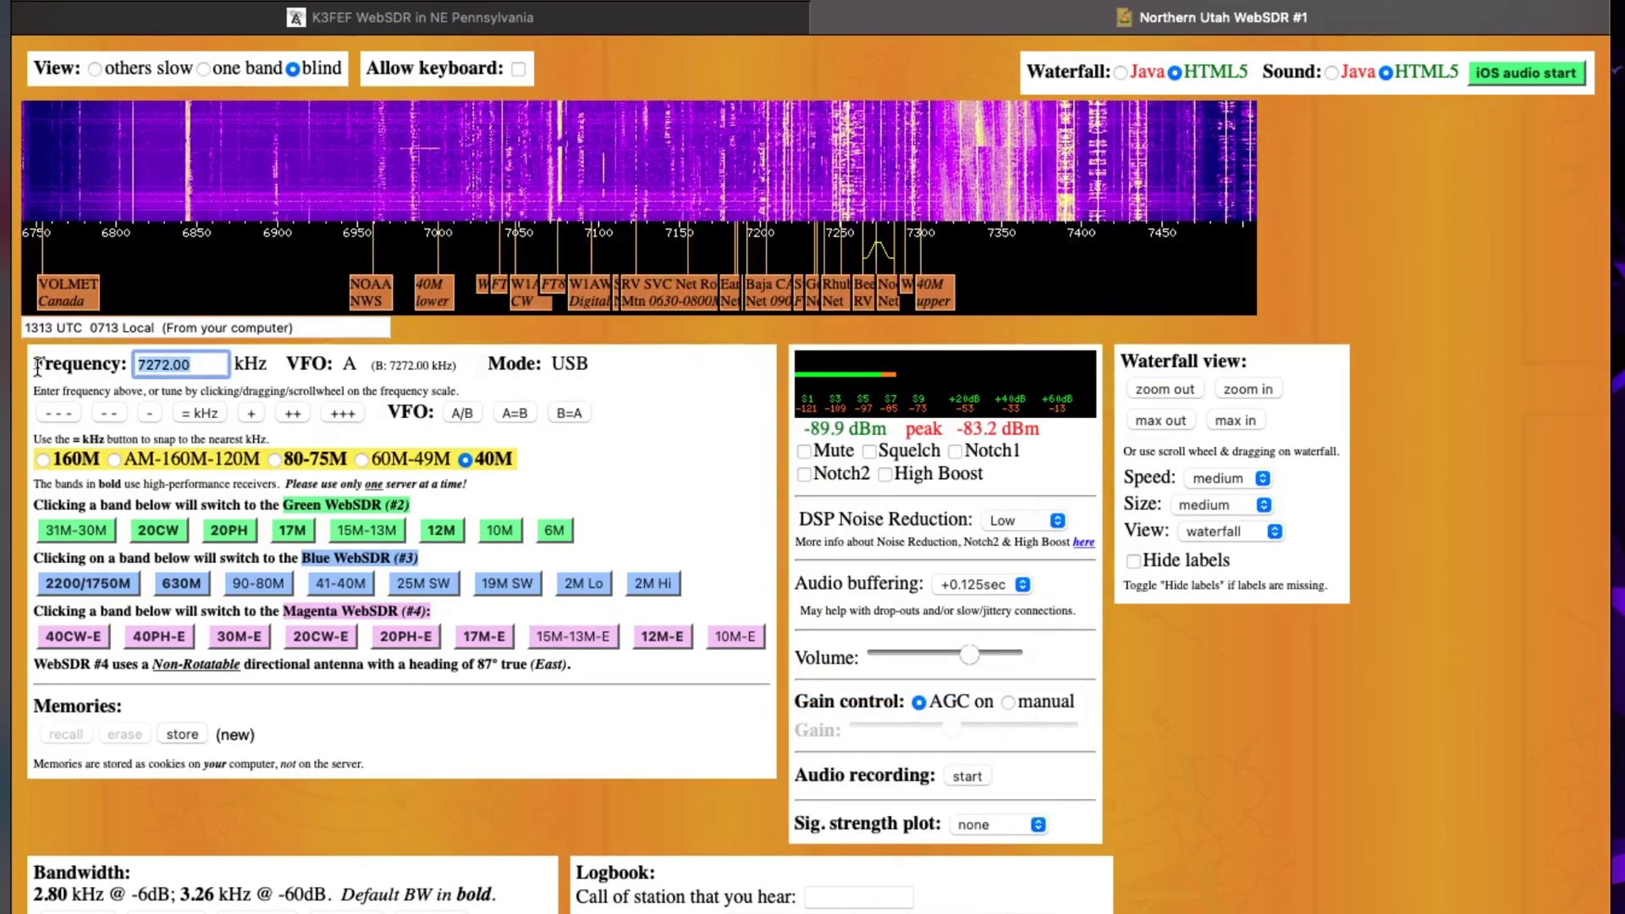
pyautogui.write('3973')
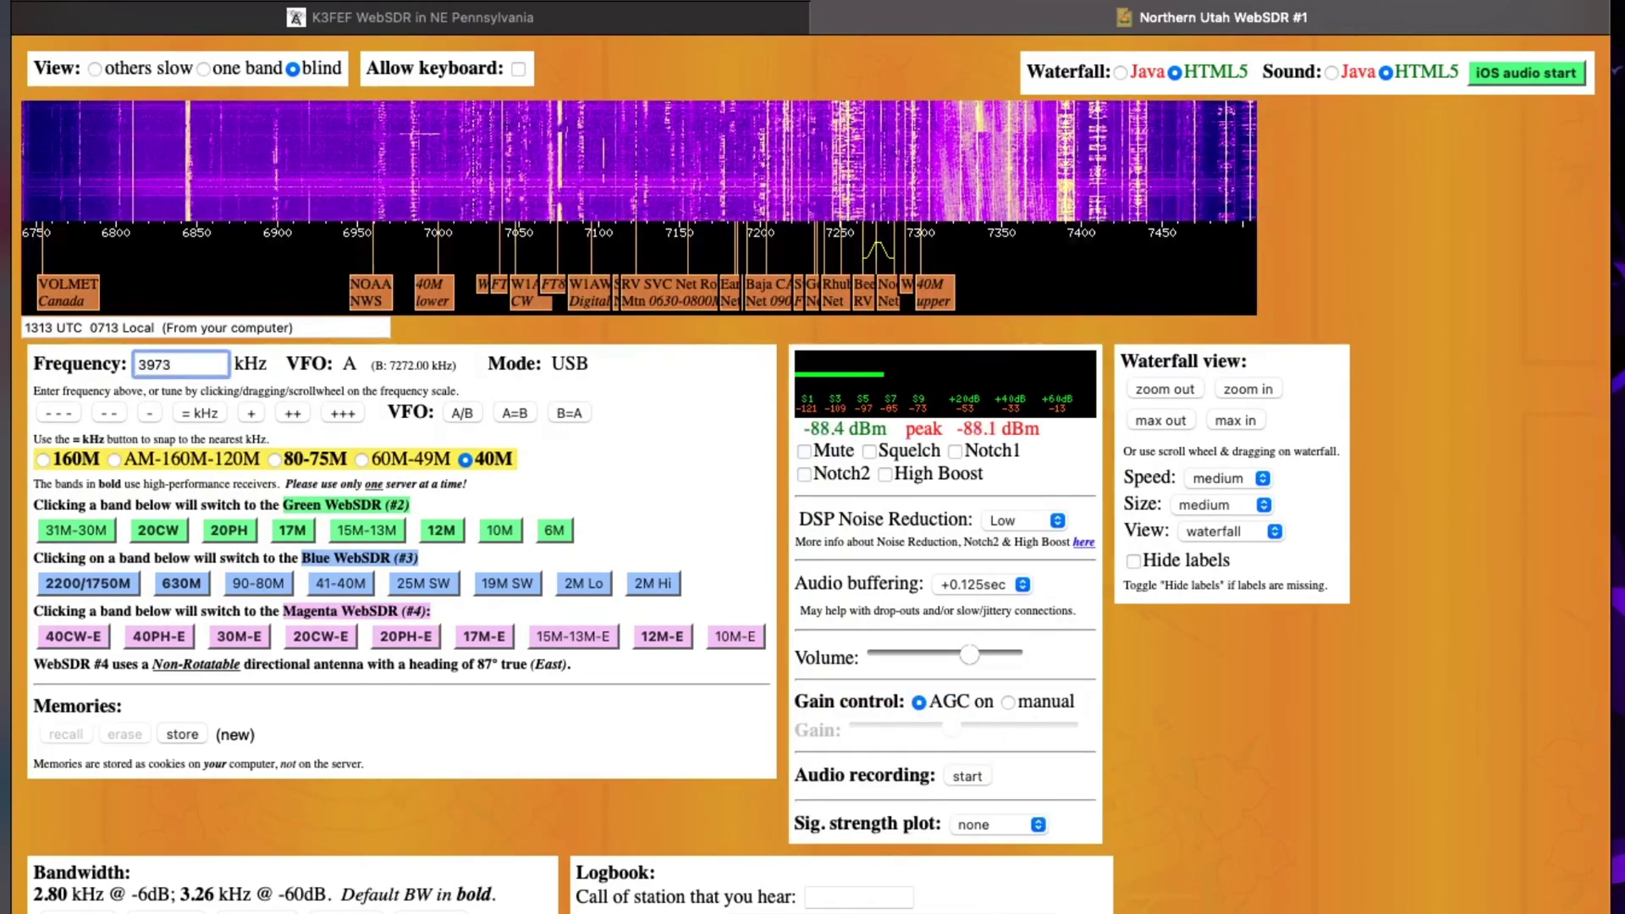
pyautogui.press('Return')
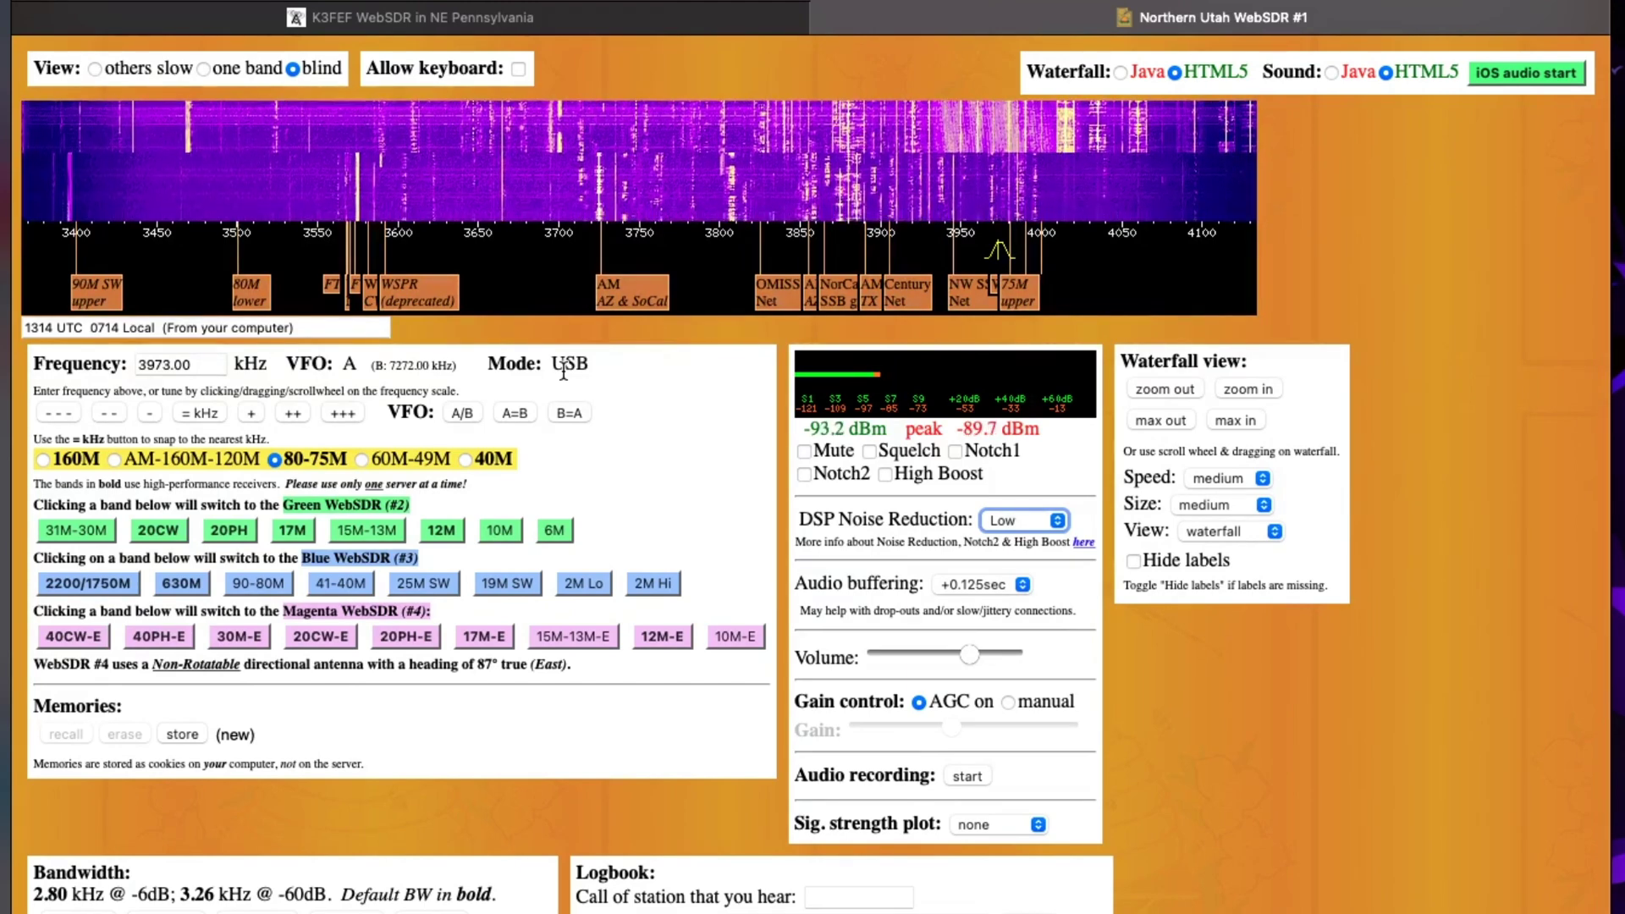
pyautogui.scroll(-3, 753, 515)
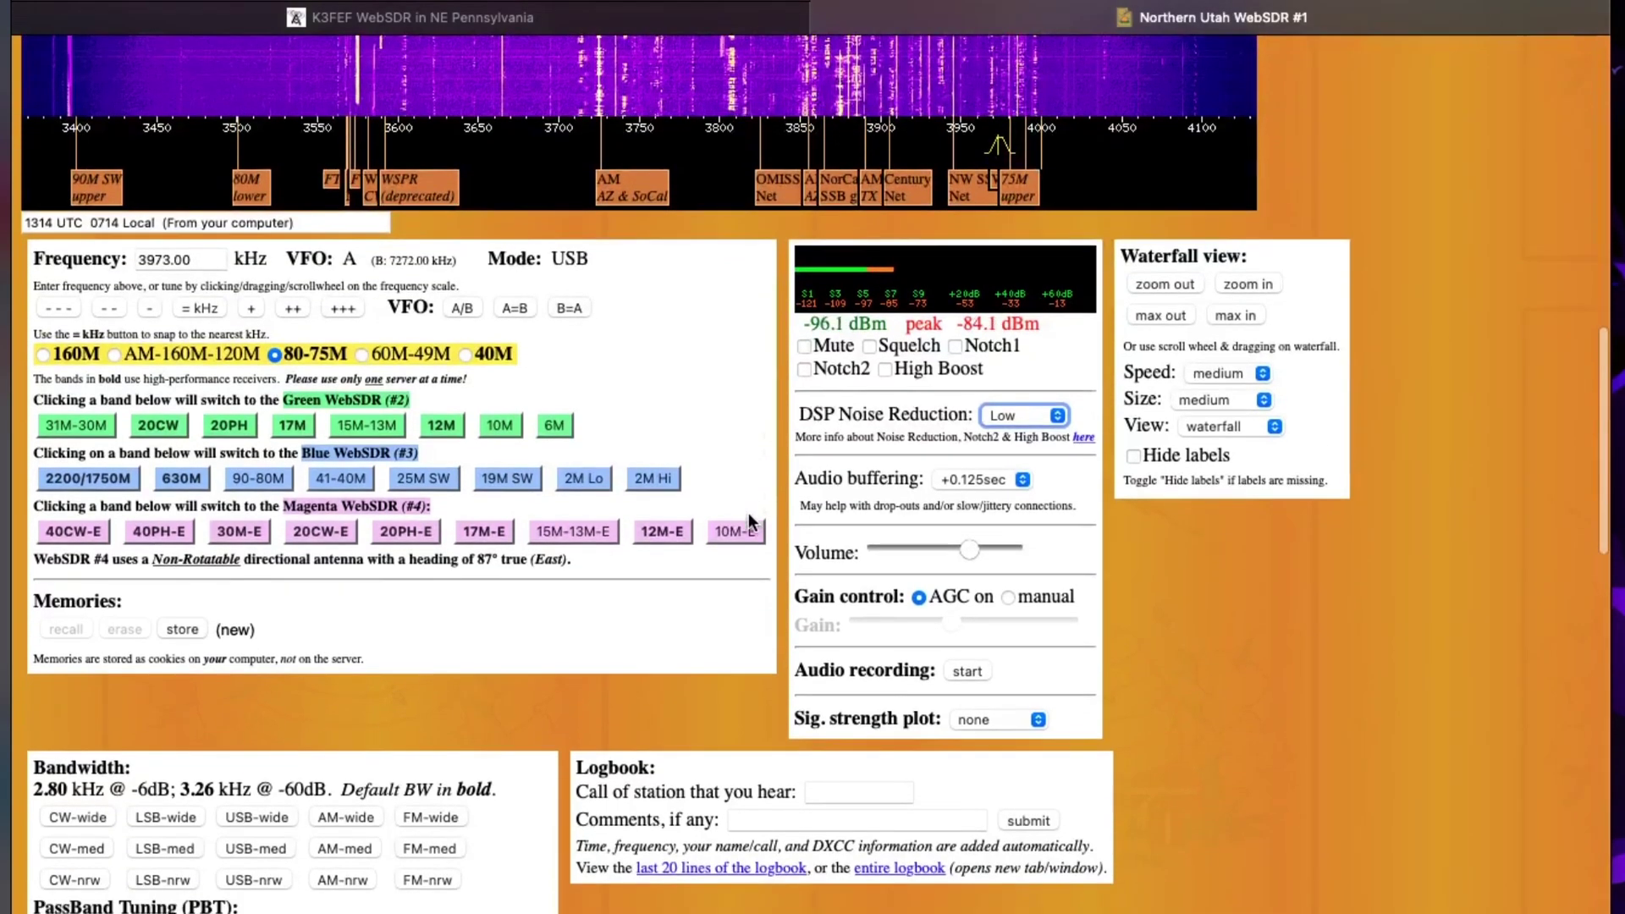
pyautogui.click(175, 820)
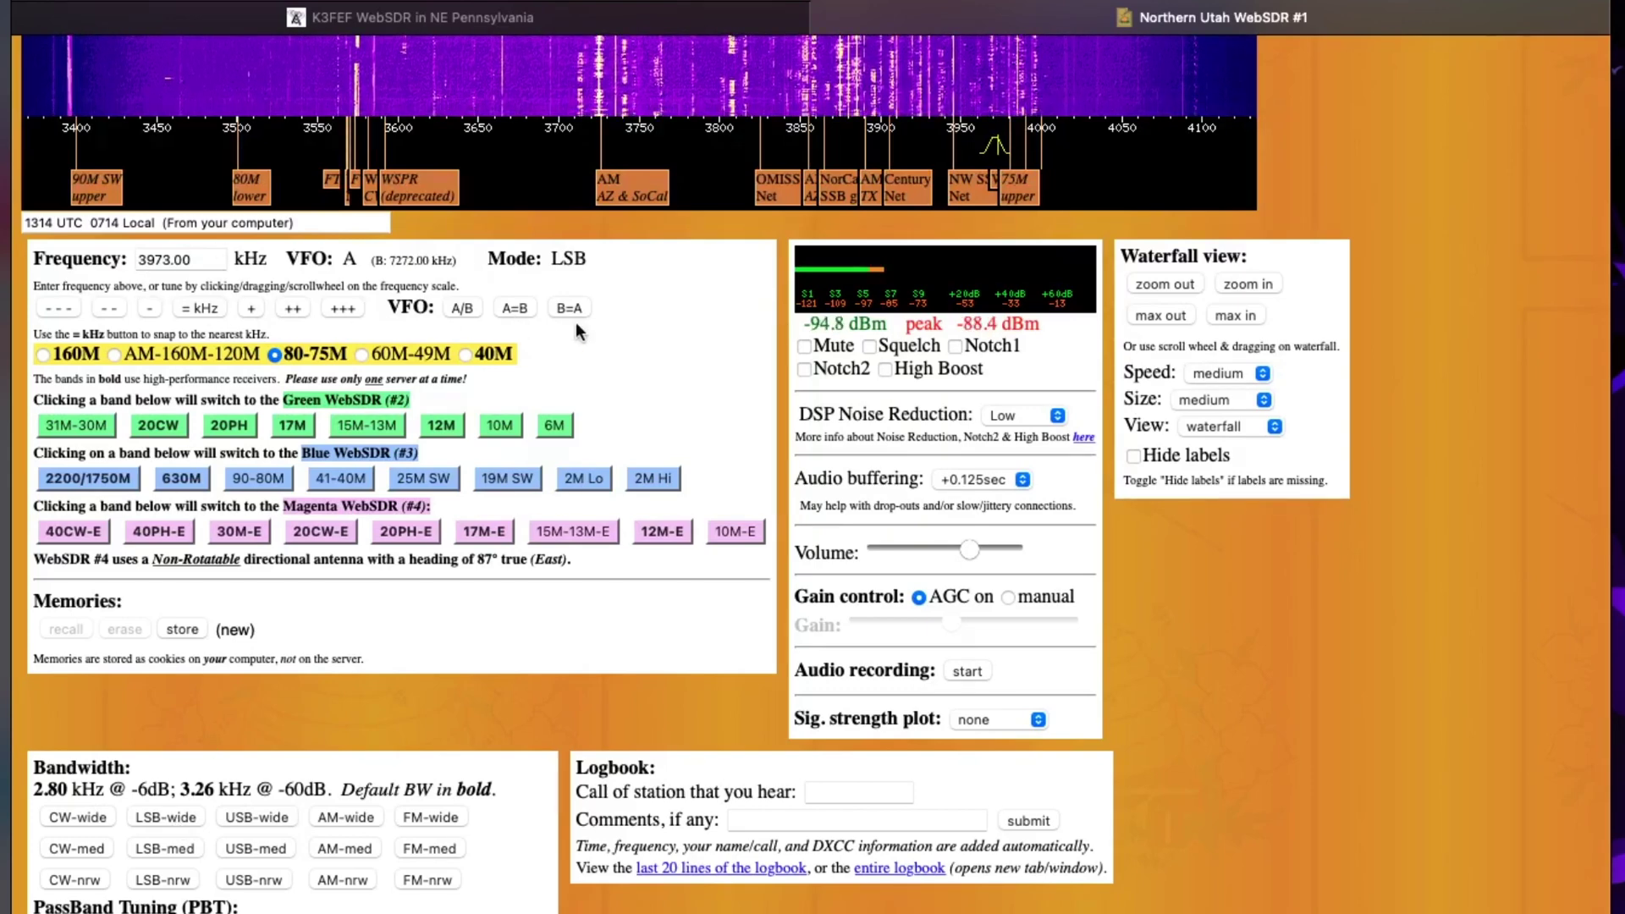
pyautogui.scroll(-2, 1397, 228)
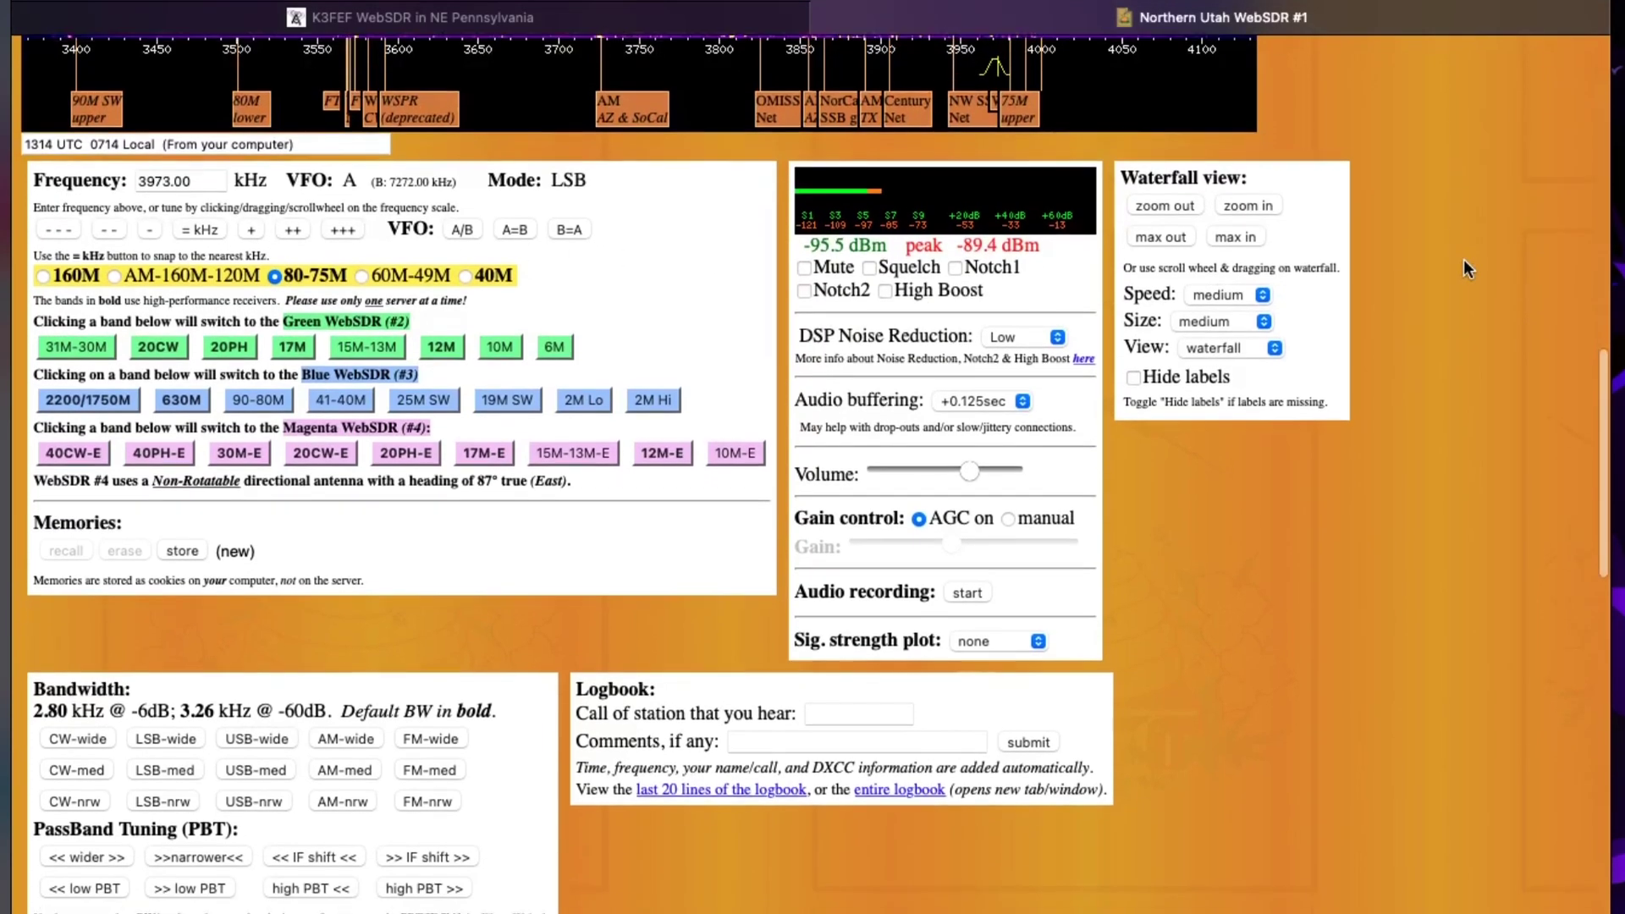
pyautogui.scroll(5, 1464, 259)
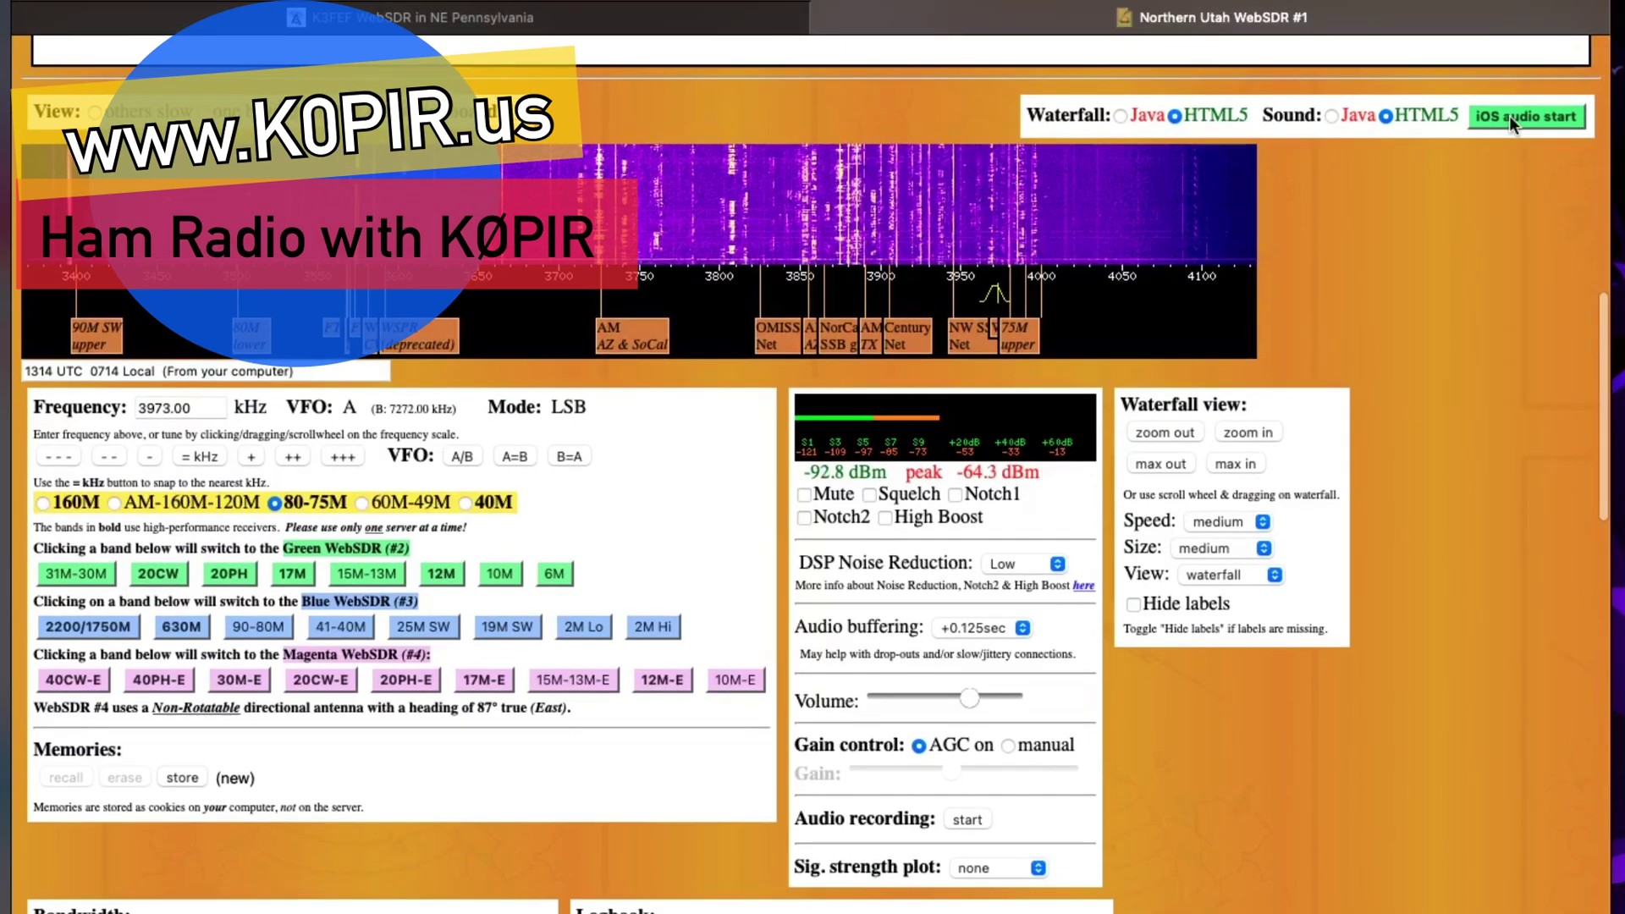
# Step: Tick Mute to silence the receiver, which stays tuned to 3973.00 kHz LSB
pyautogui.scroll(1, 1510, 115)
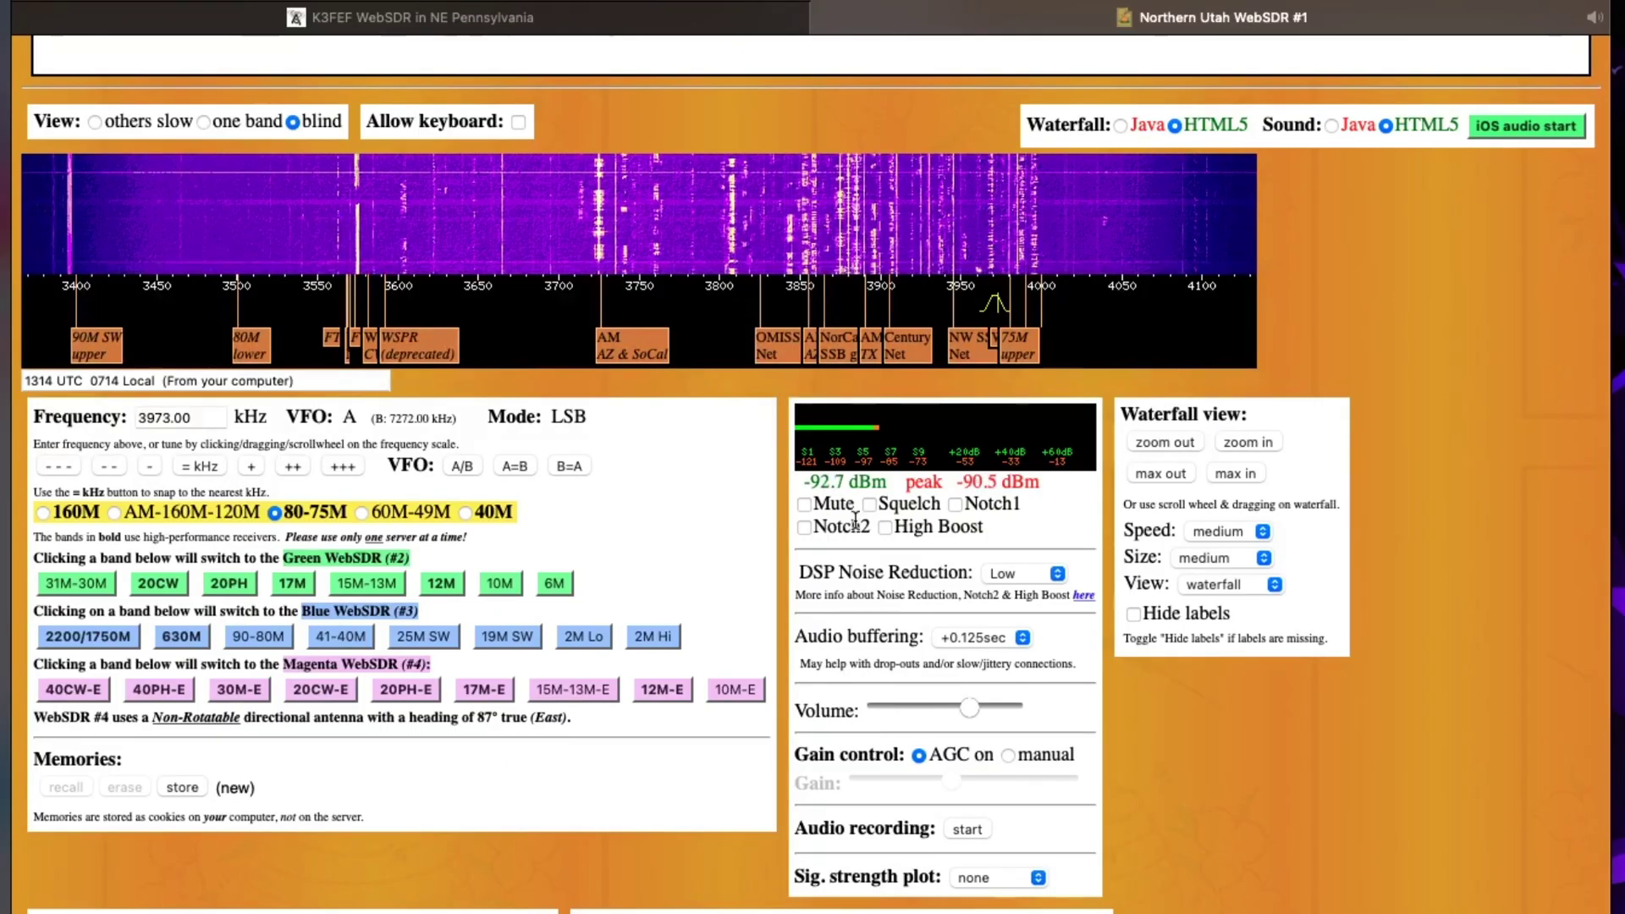
pyautogui.click(805, 505)
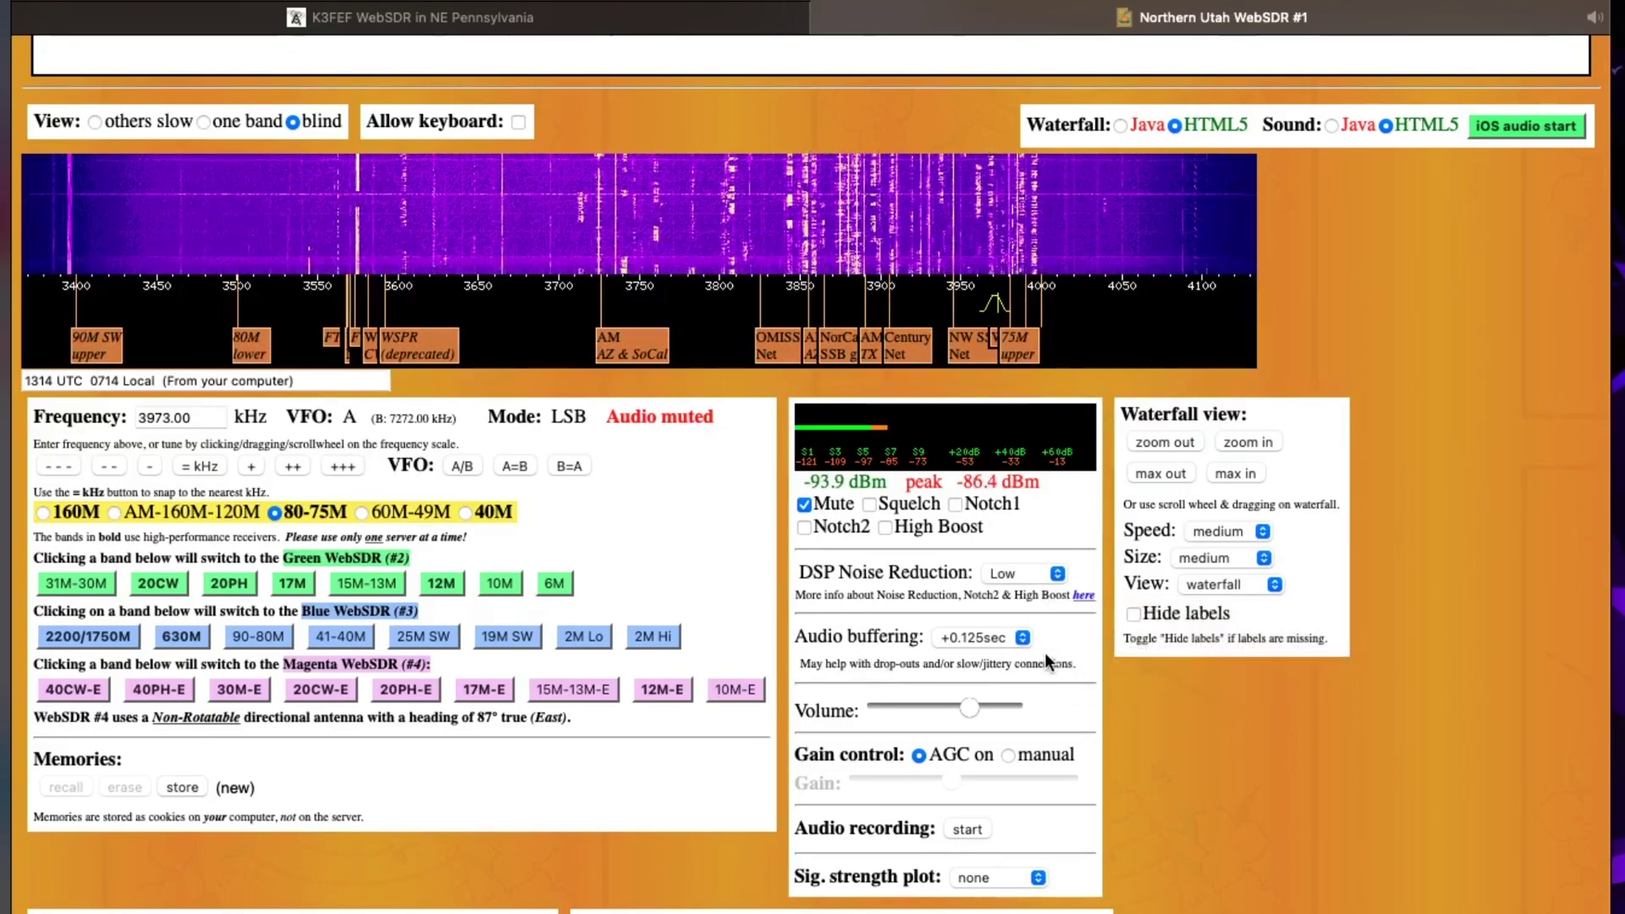
# Step: Unmute the receiver and nudge the volume up, keeping audio buffering at +0.125sec
pyautogui.click(1023, 640)
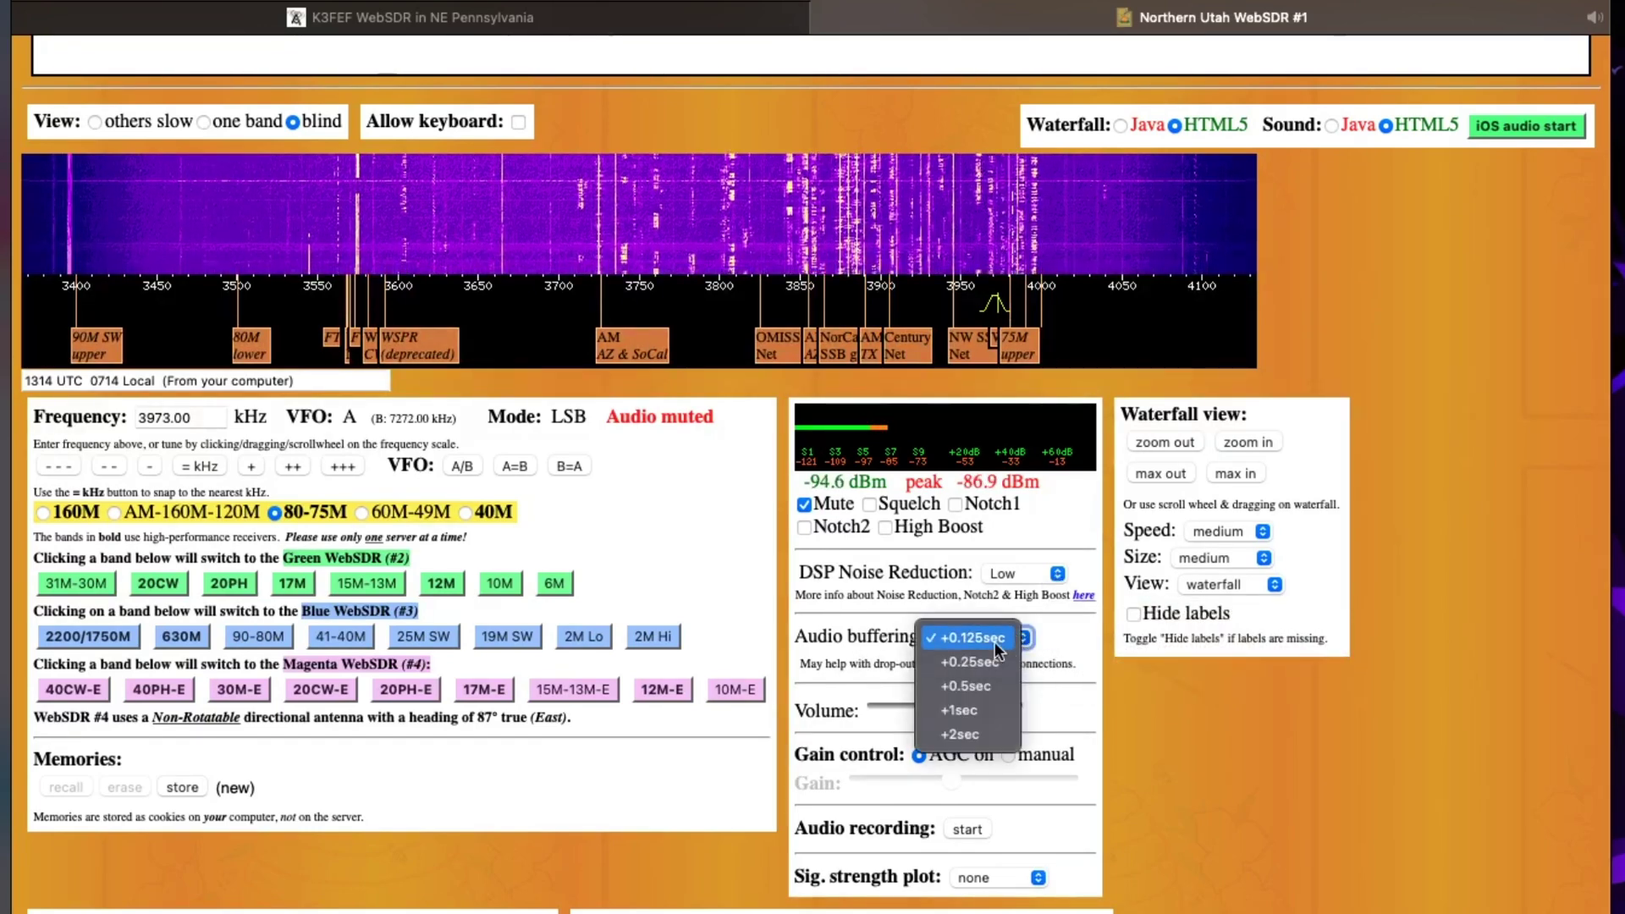
pyautogui.click(997, 643)
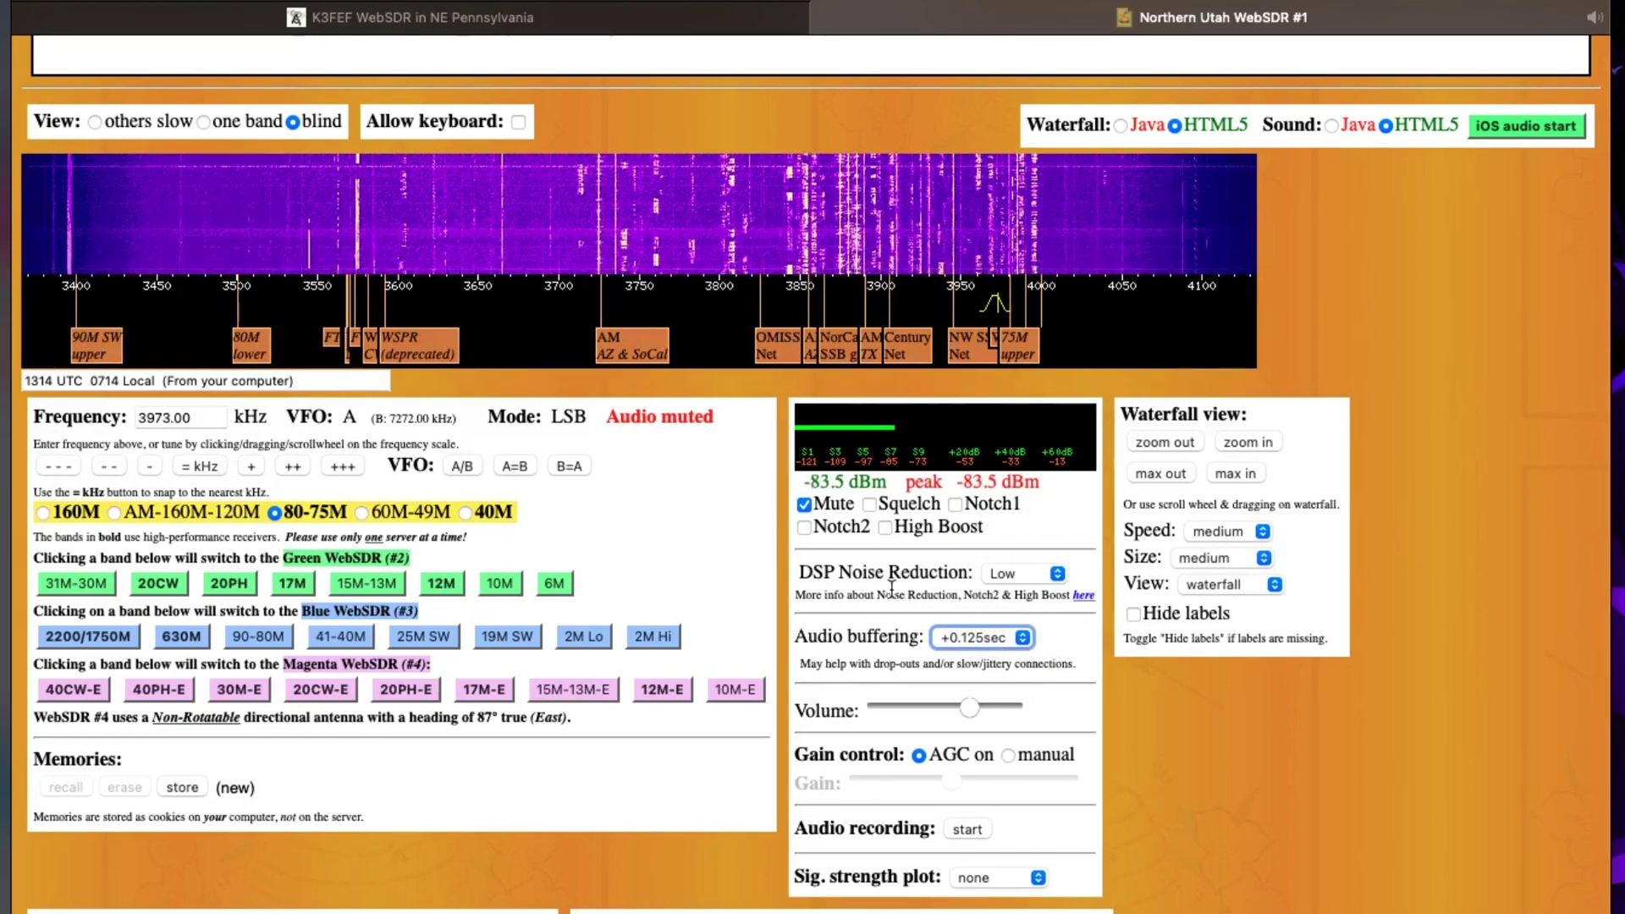
pyautogui.click(804, 505)
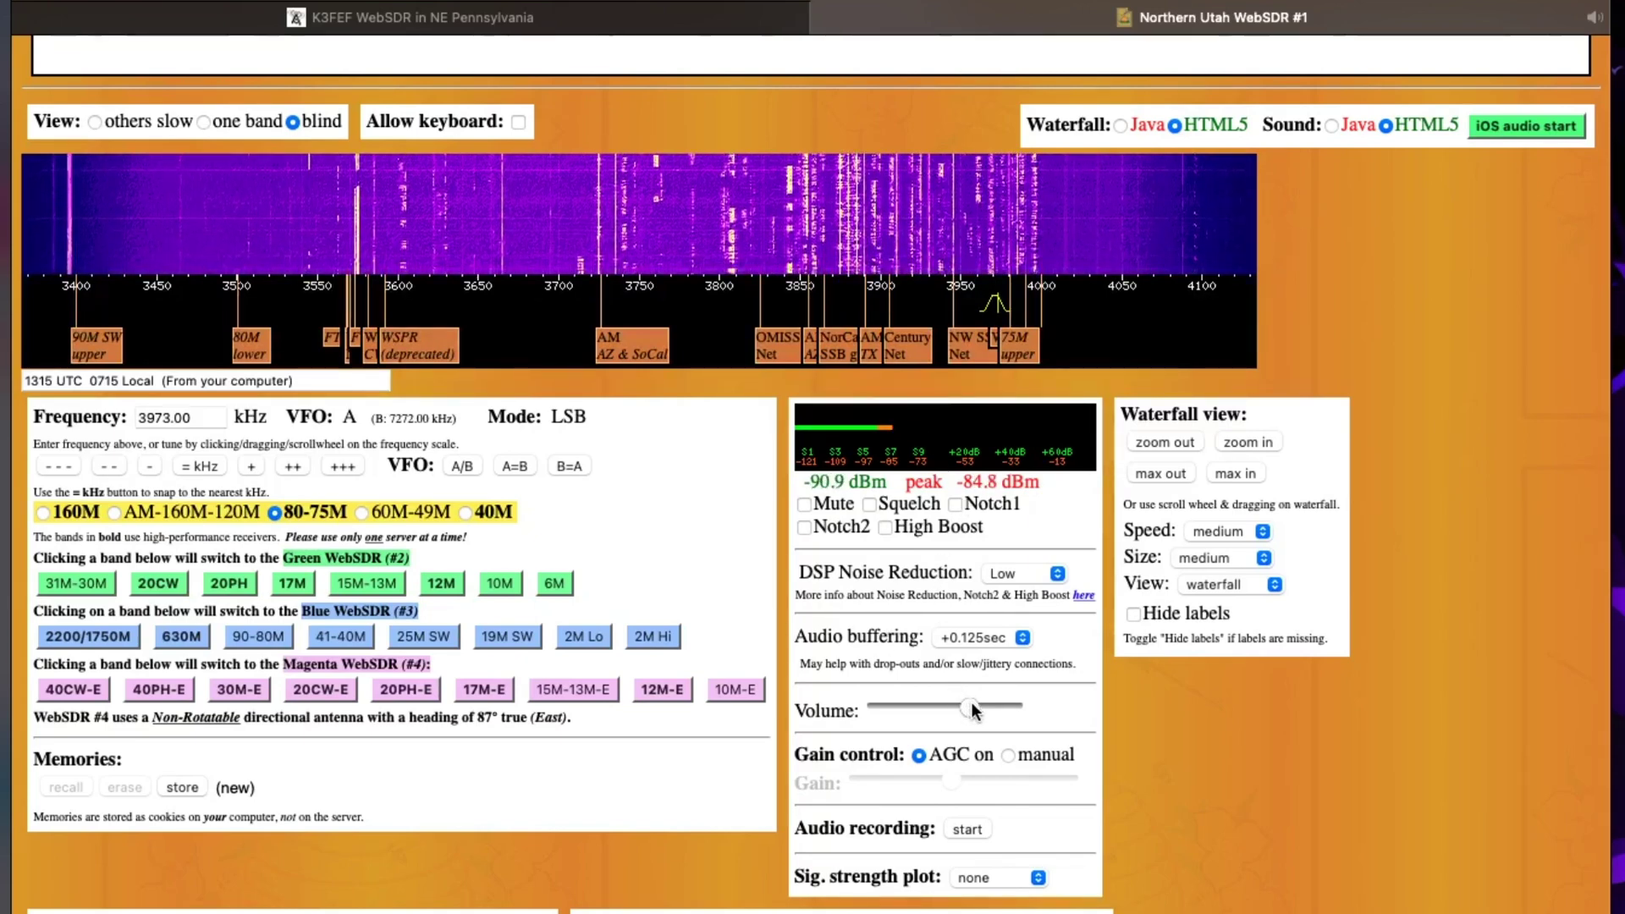
pyautogui.moveTo(969, 708); pyautogui.dragTo(982, 710)
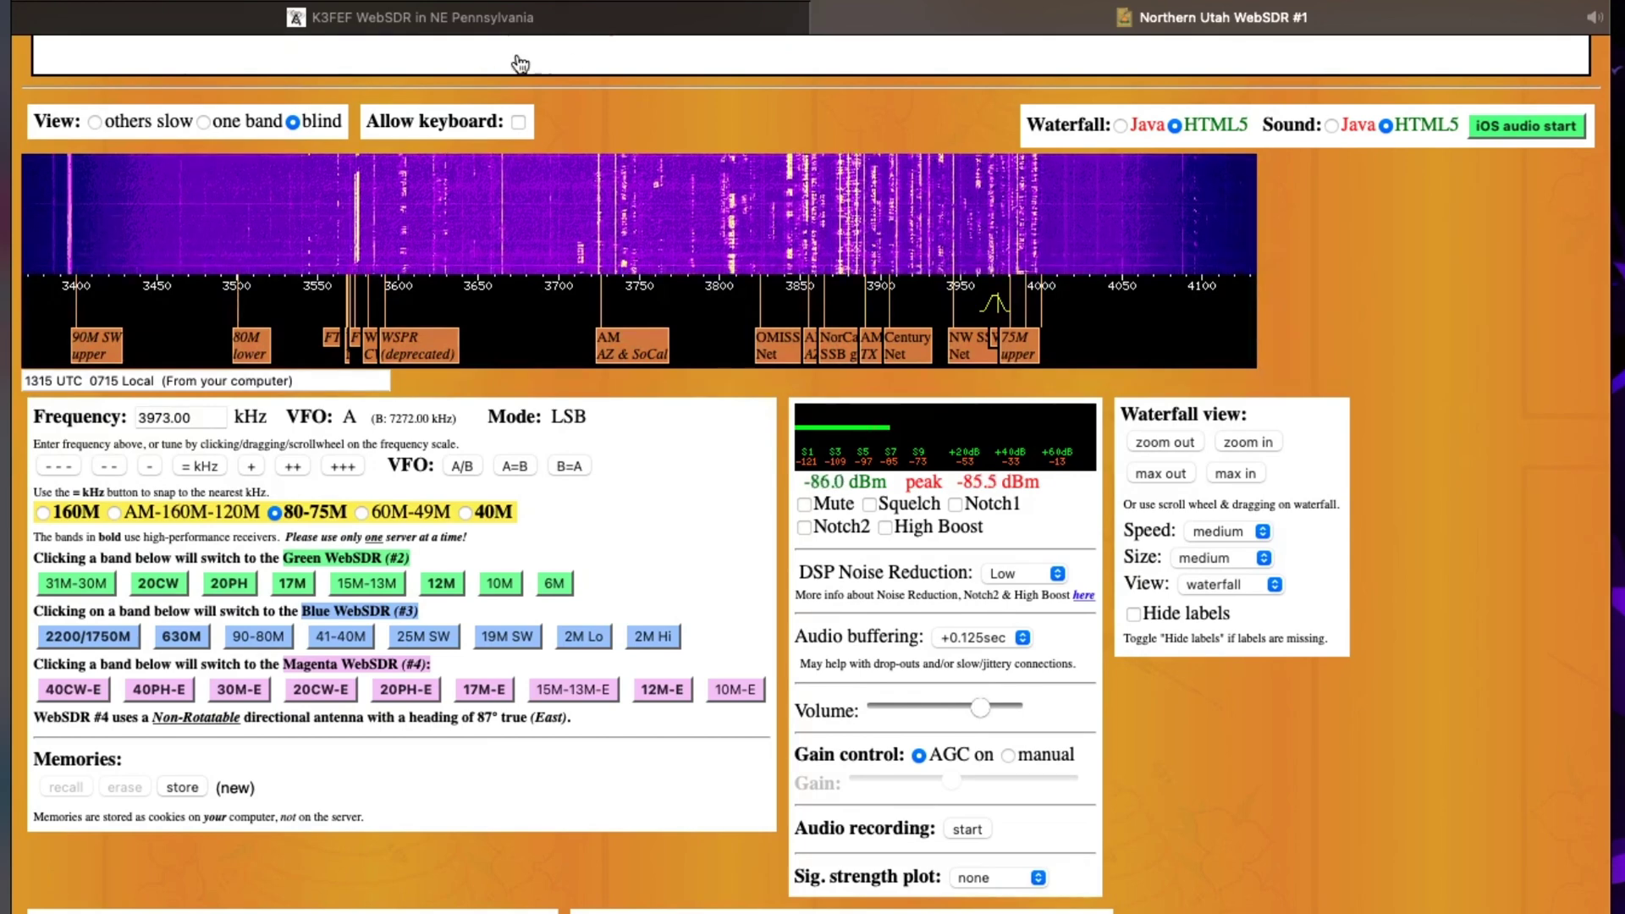
# Step: Glance at the K3FEF tab, then mute the Northern Utah WebSDR receiver and return to NetLogger
pyautogui.click(453, 20)
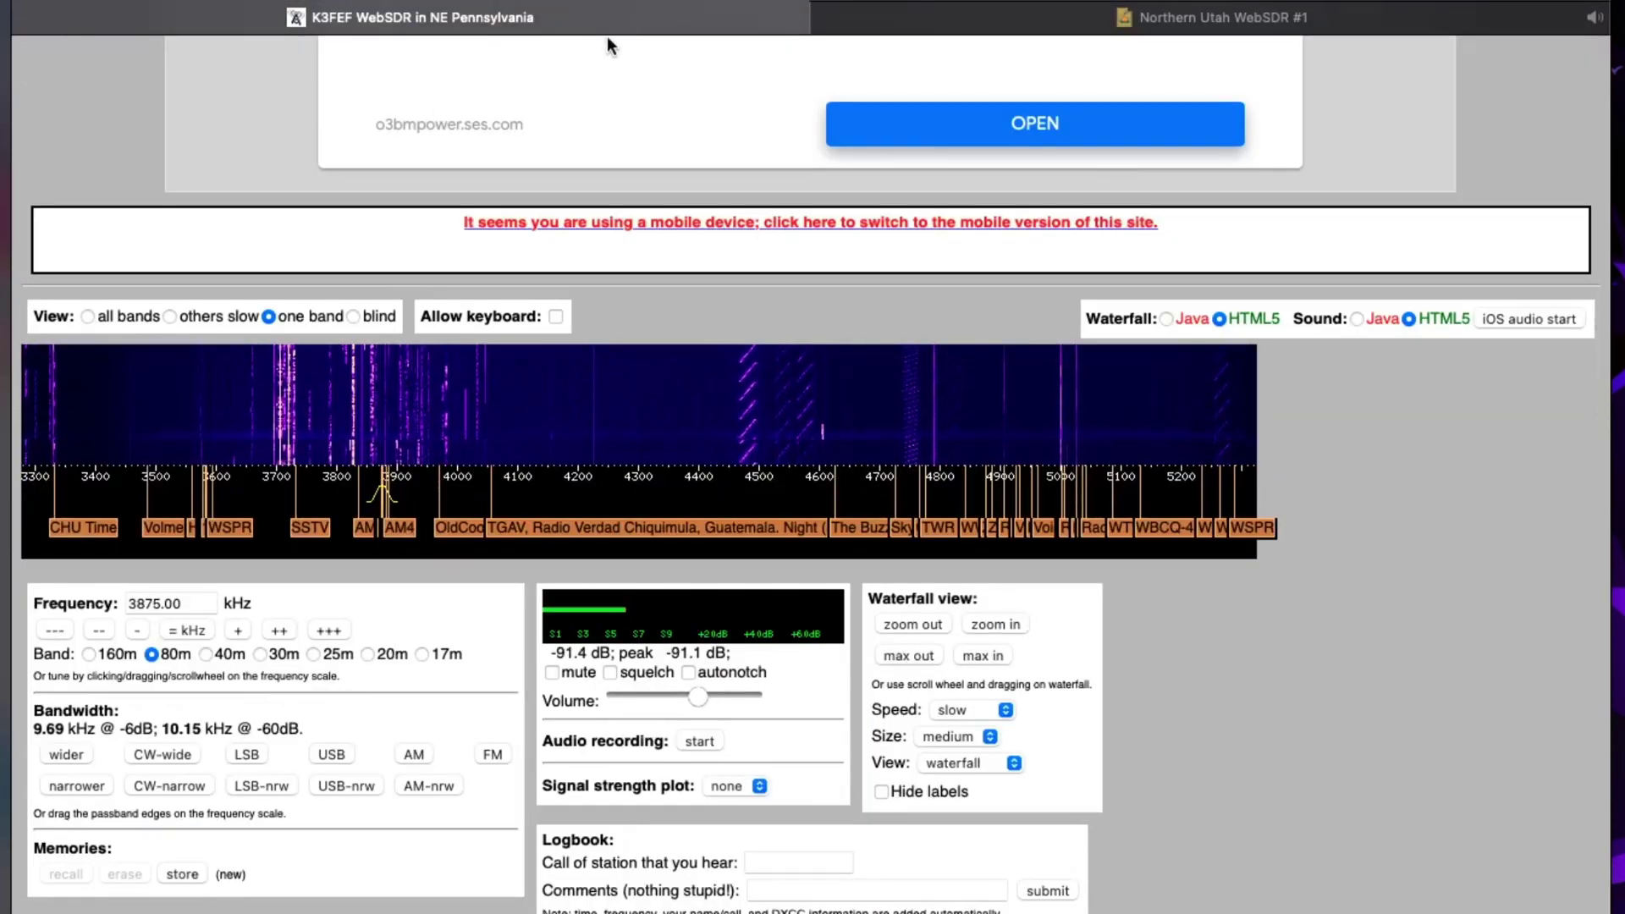
pyautogui.click(957, 18)
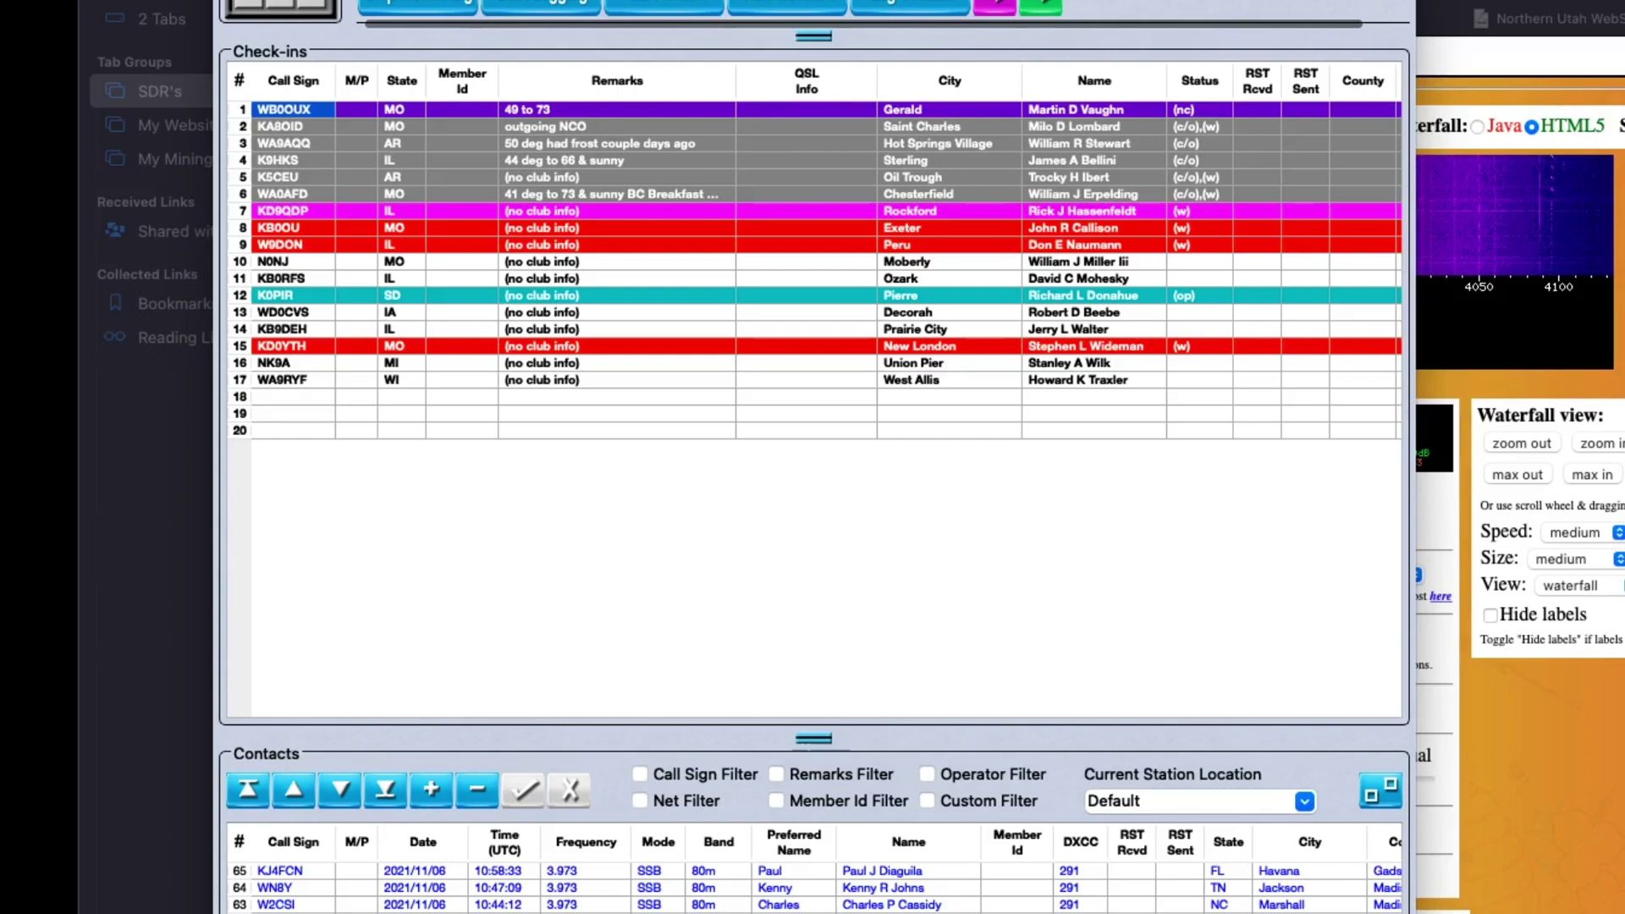
pyautogui.press('super+Tab')
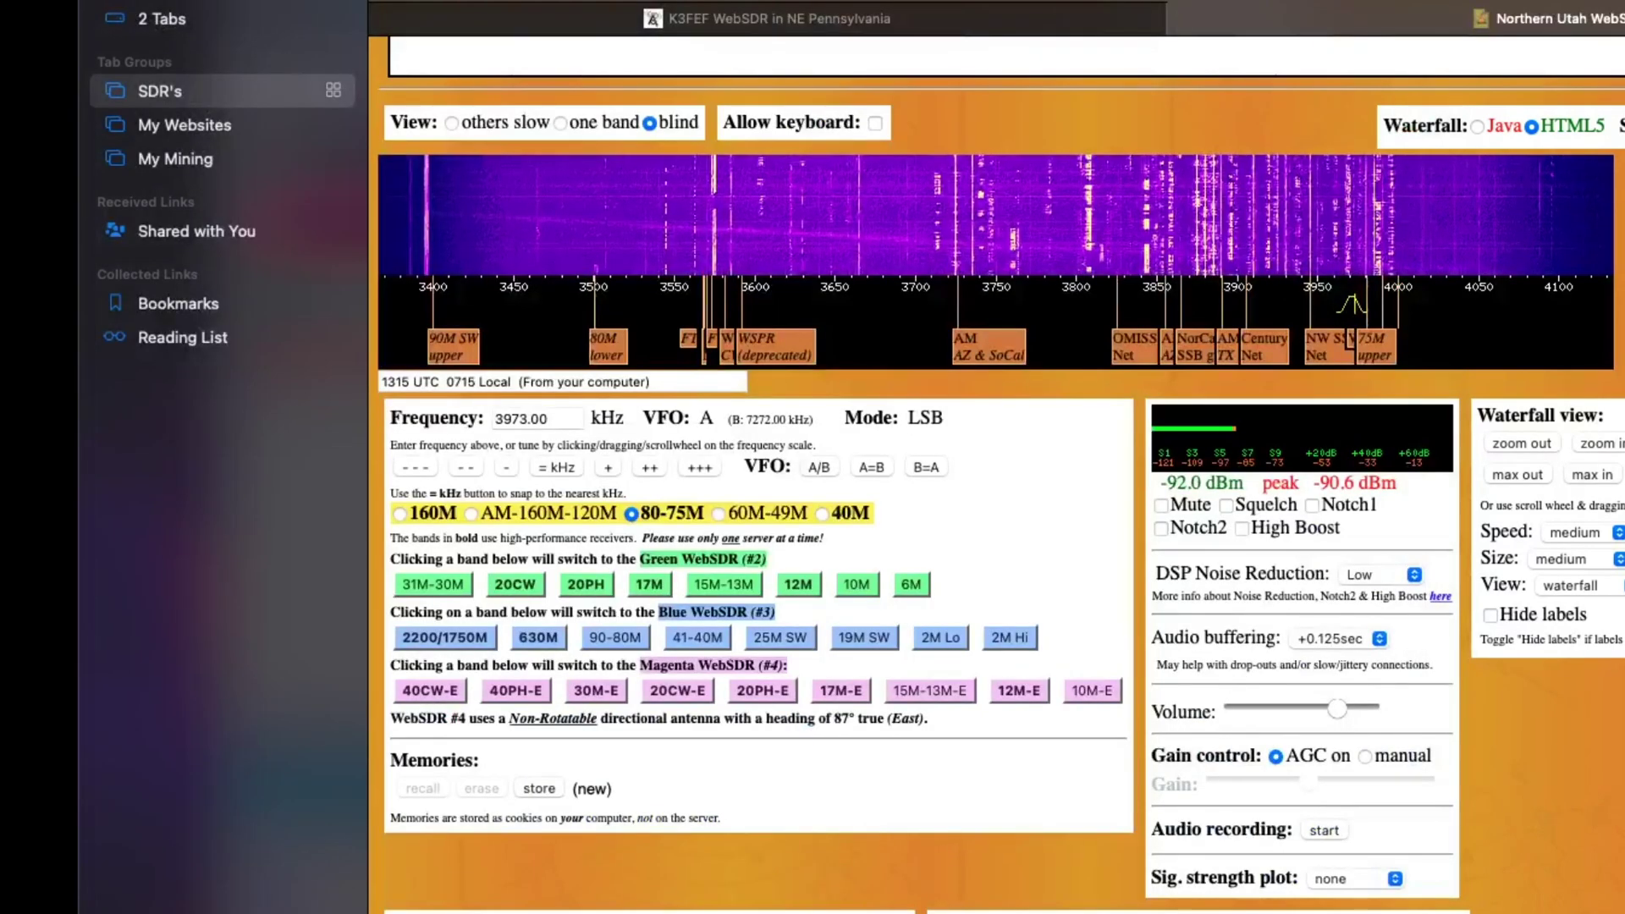
pyautogui.click(1161, 505)
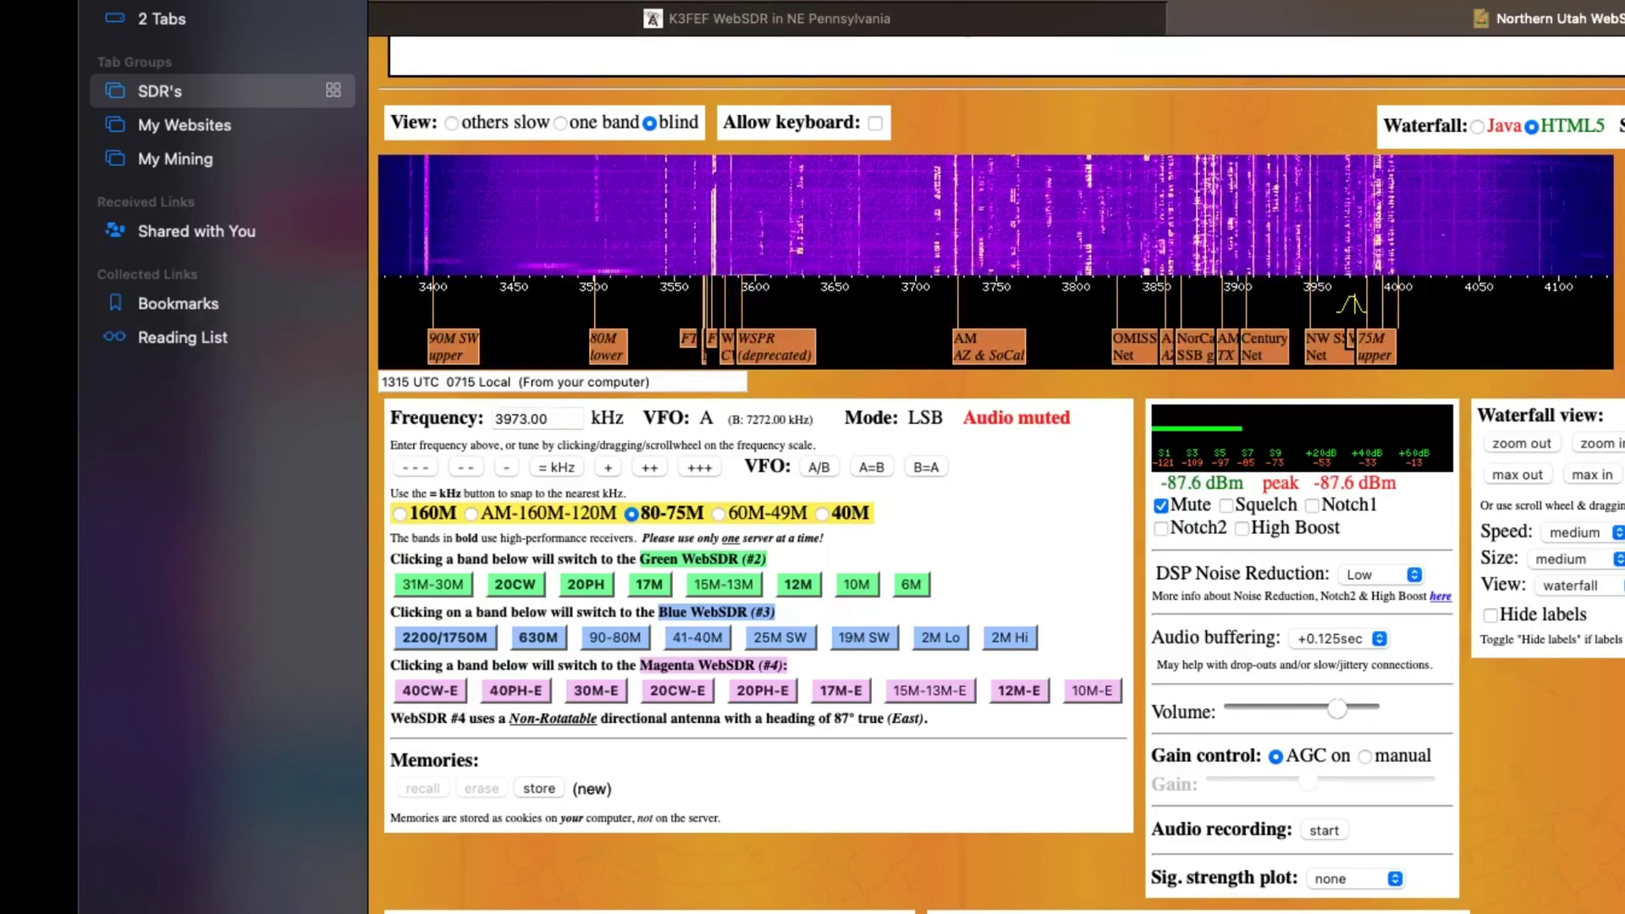
pyautogui.press('super+Tab')
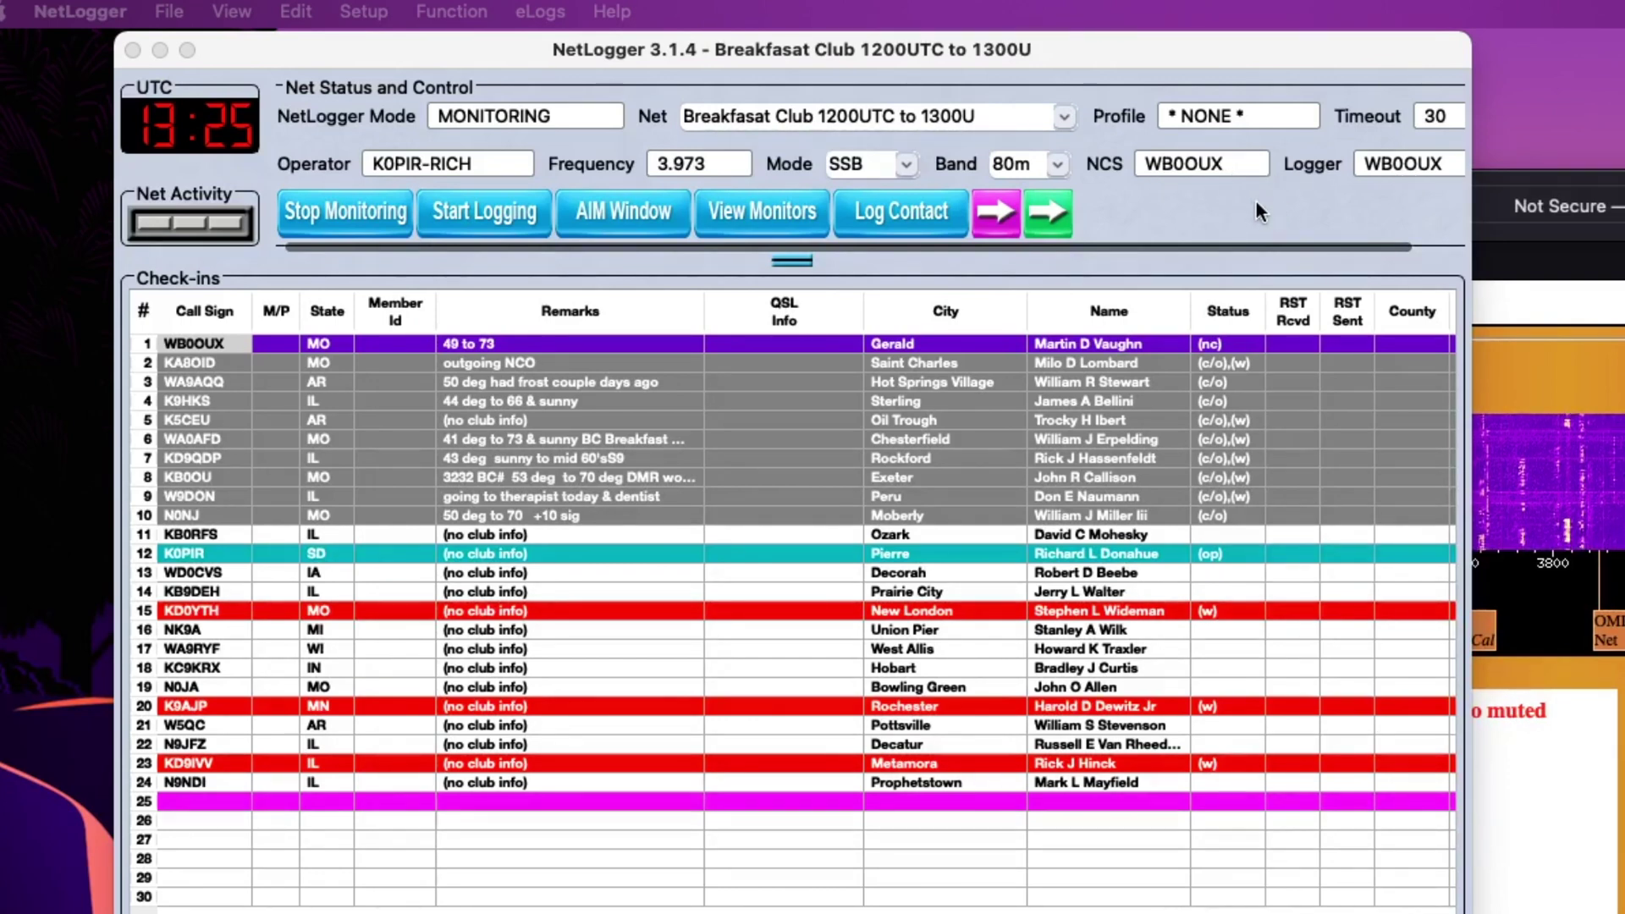
pyautogui.click(785, 210)
pyautogui.click(786, 210)
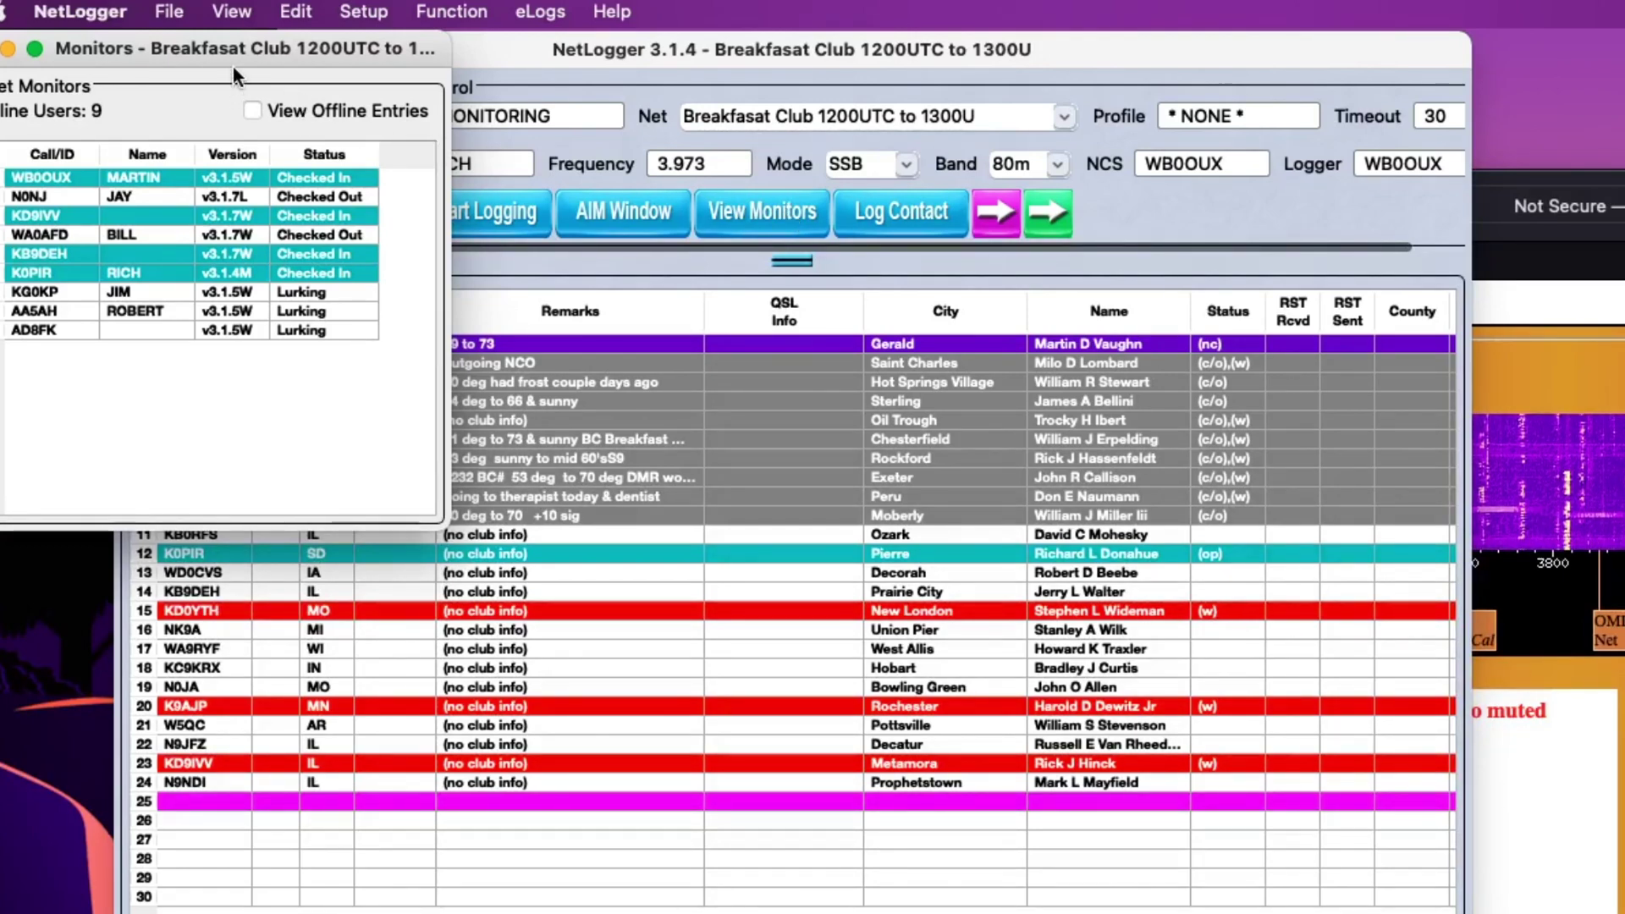
pyautogui.moveTo(226, 53); pyautogui.dragTo(477, 142)
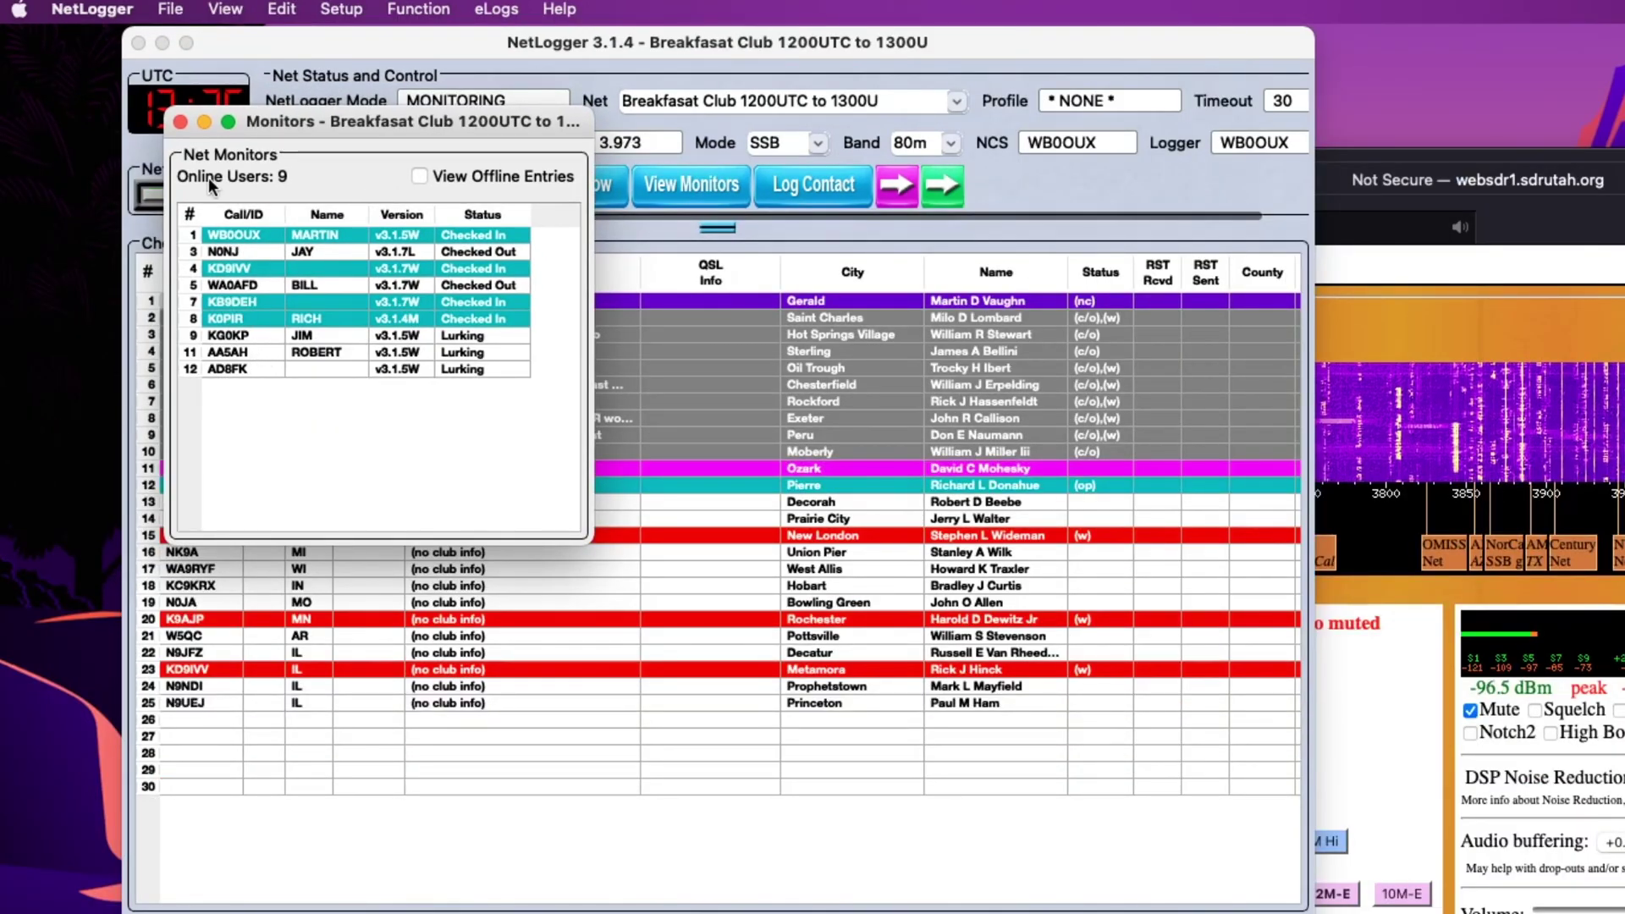
pyautogui.click(181, 123)
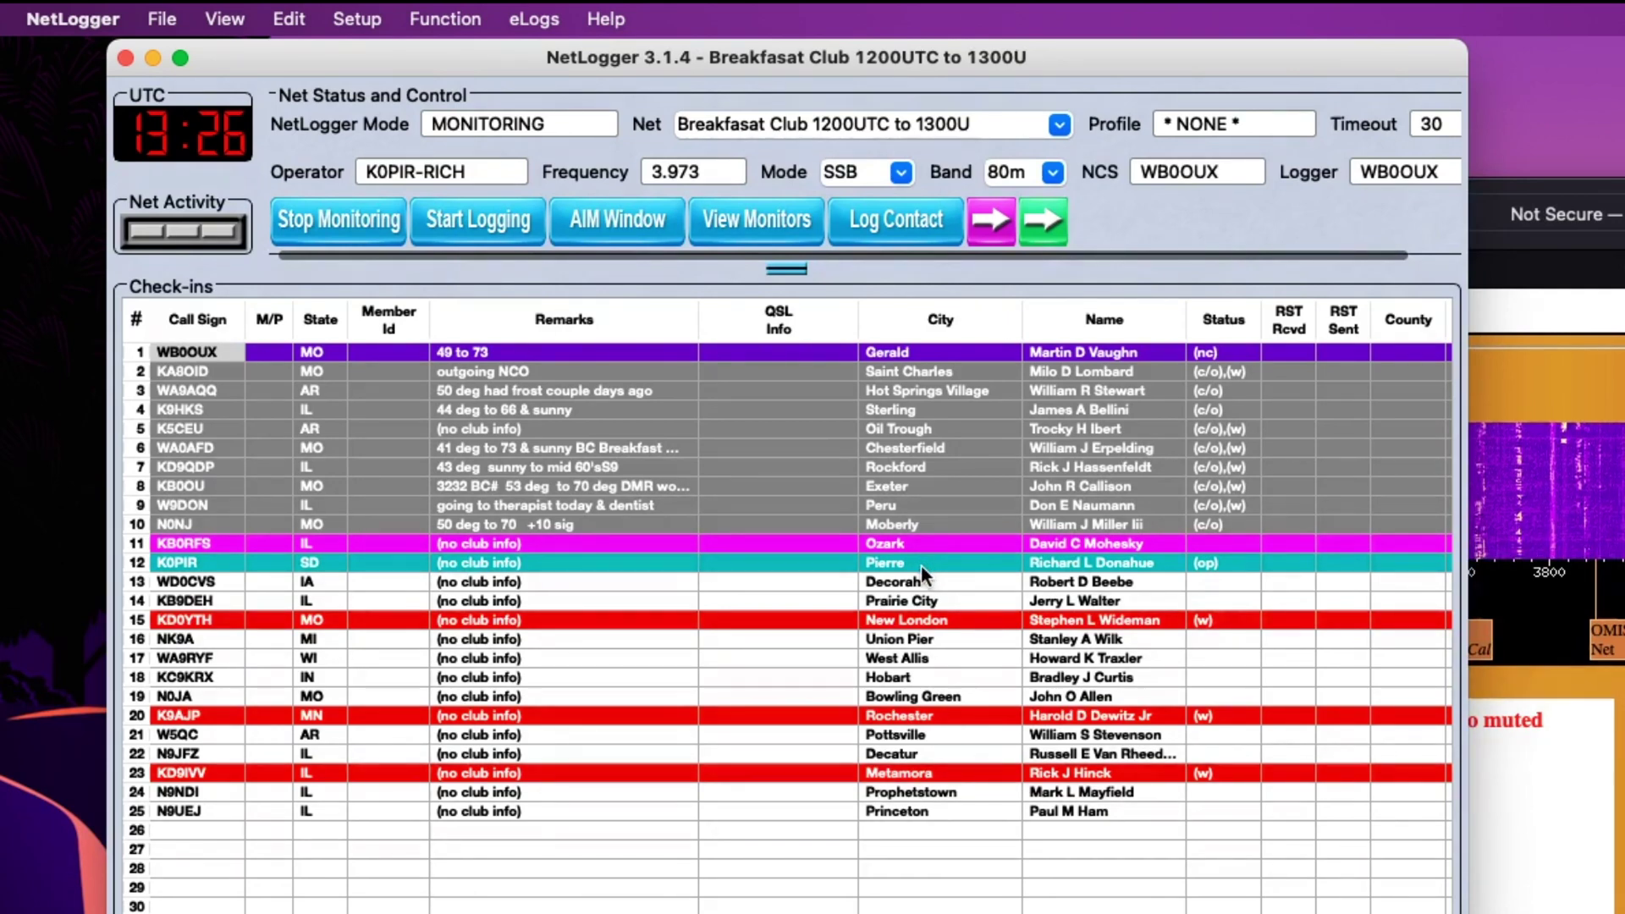
pyautogui.click(621, 222)
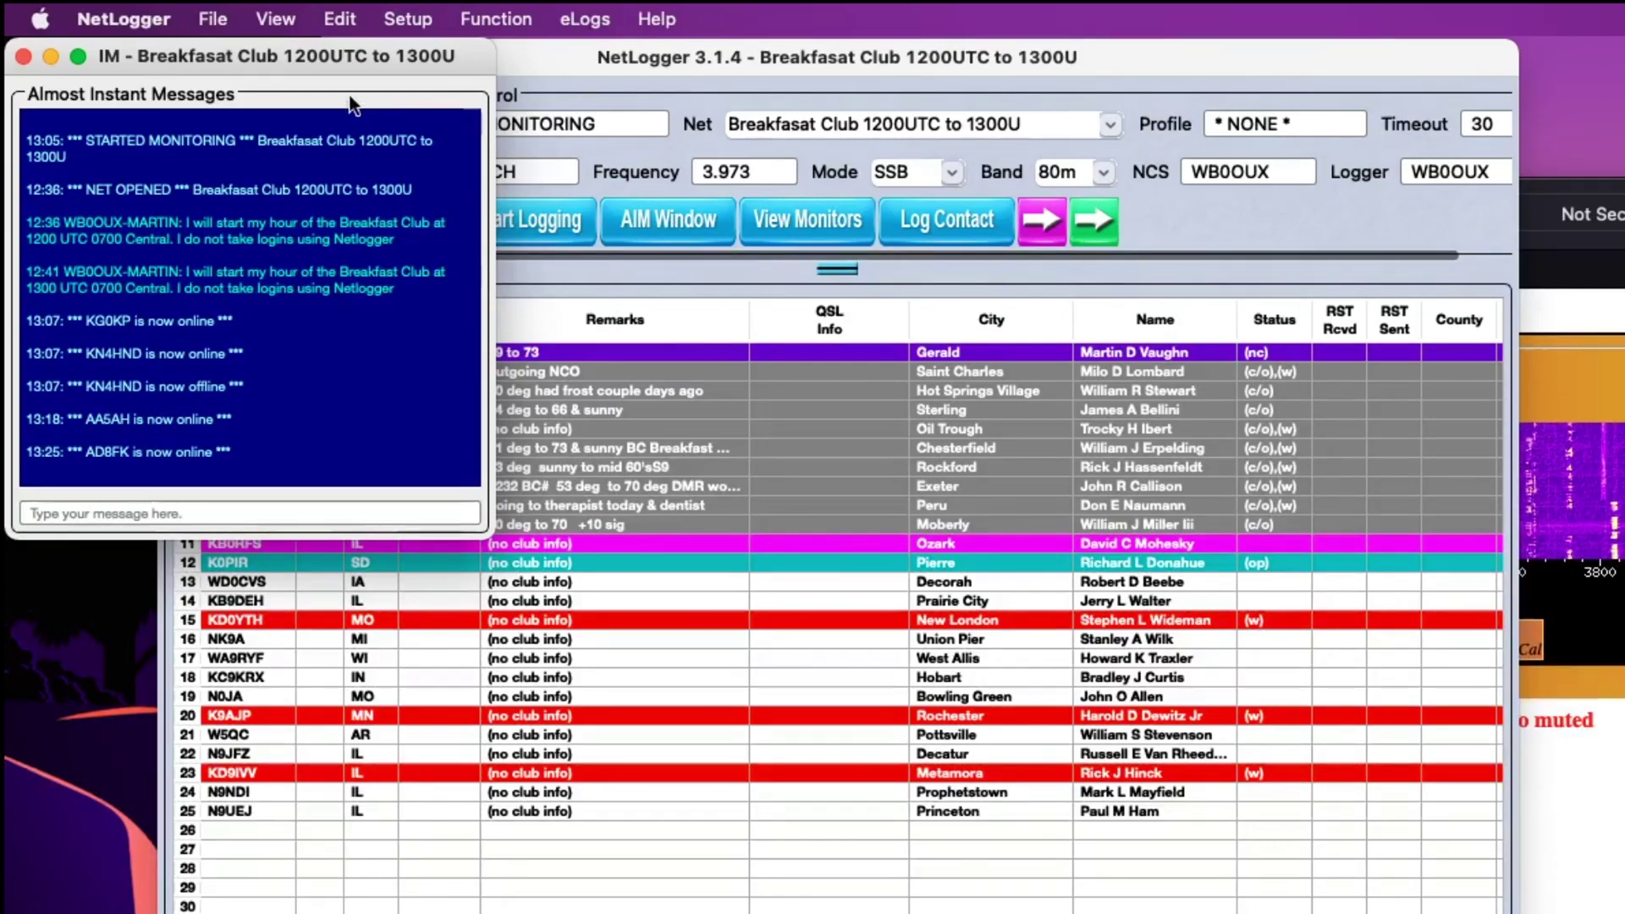
pyautogui.moveTo(341, 60); pyautogui.dragTo(1019, 211)
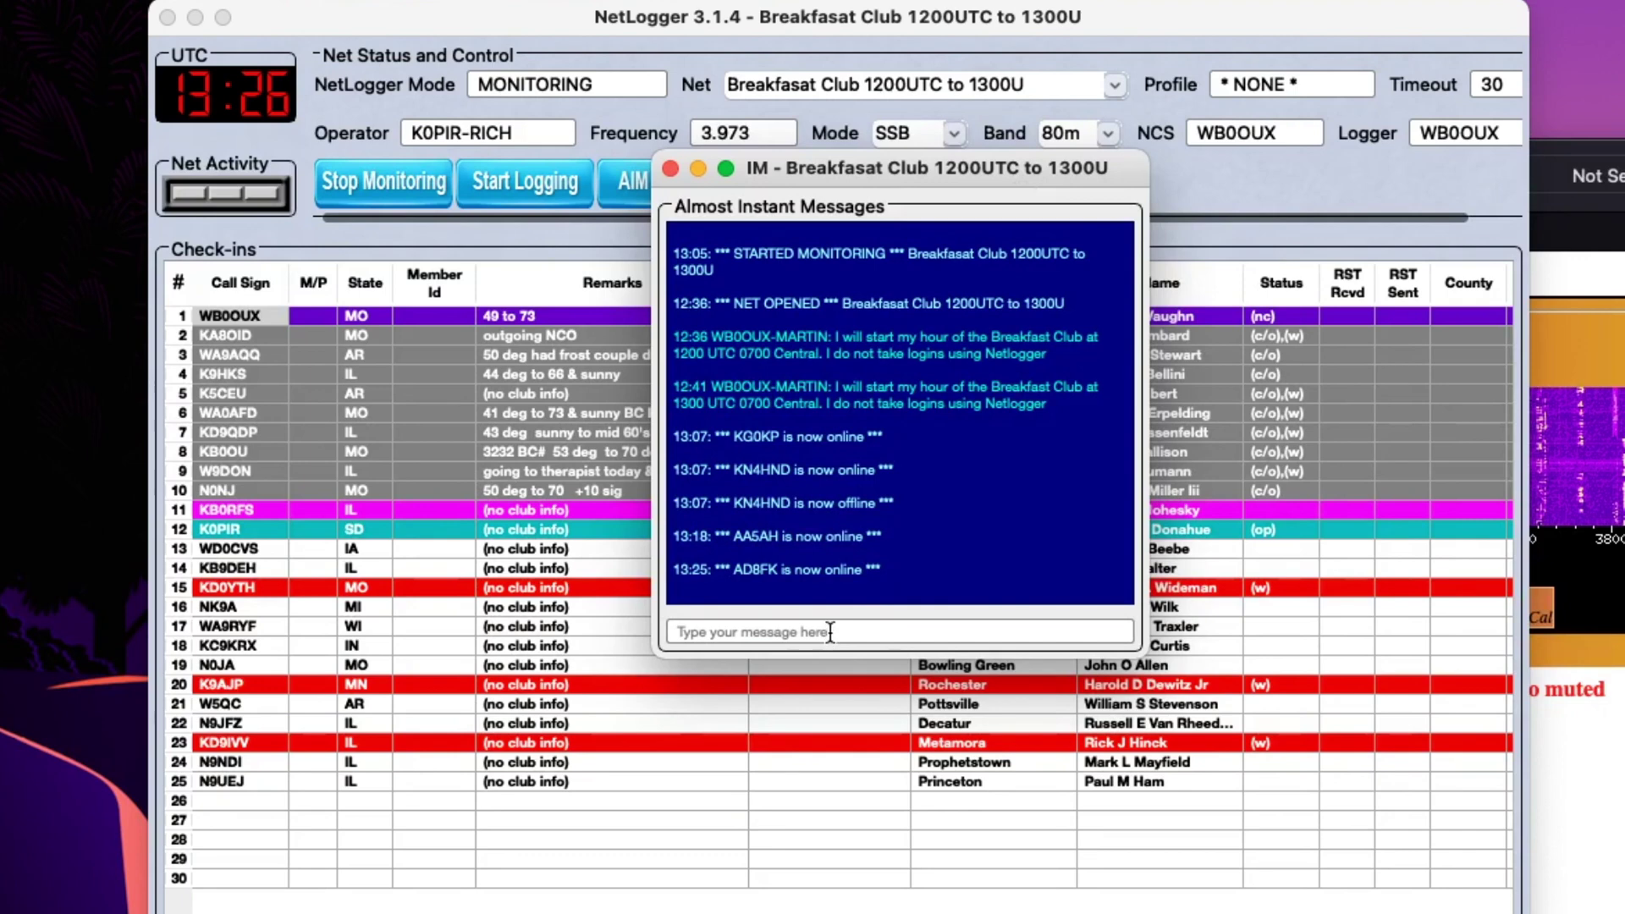
pyautogui.click(844, 665)
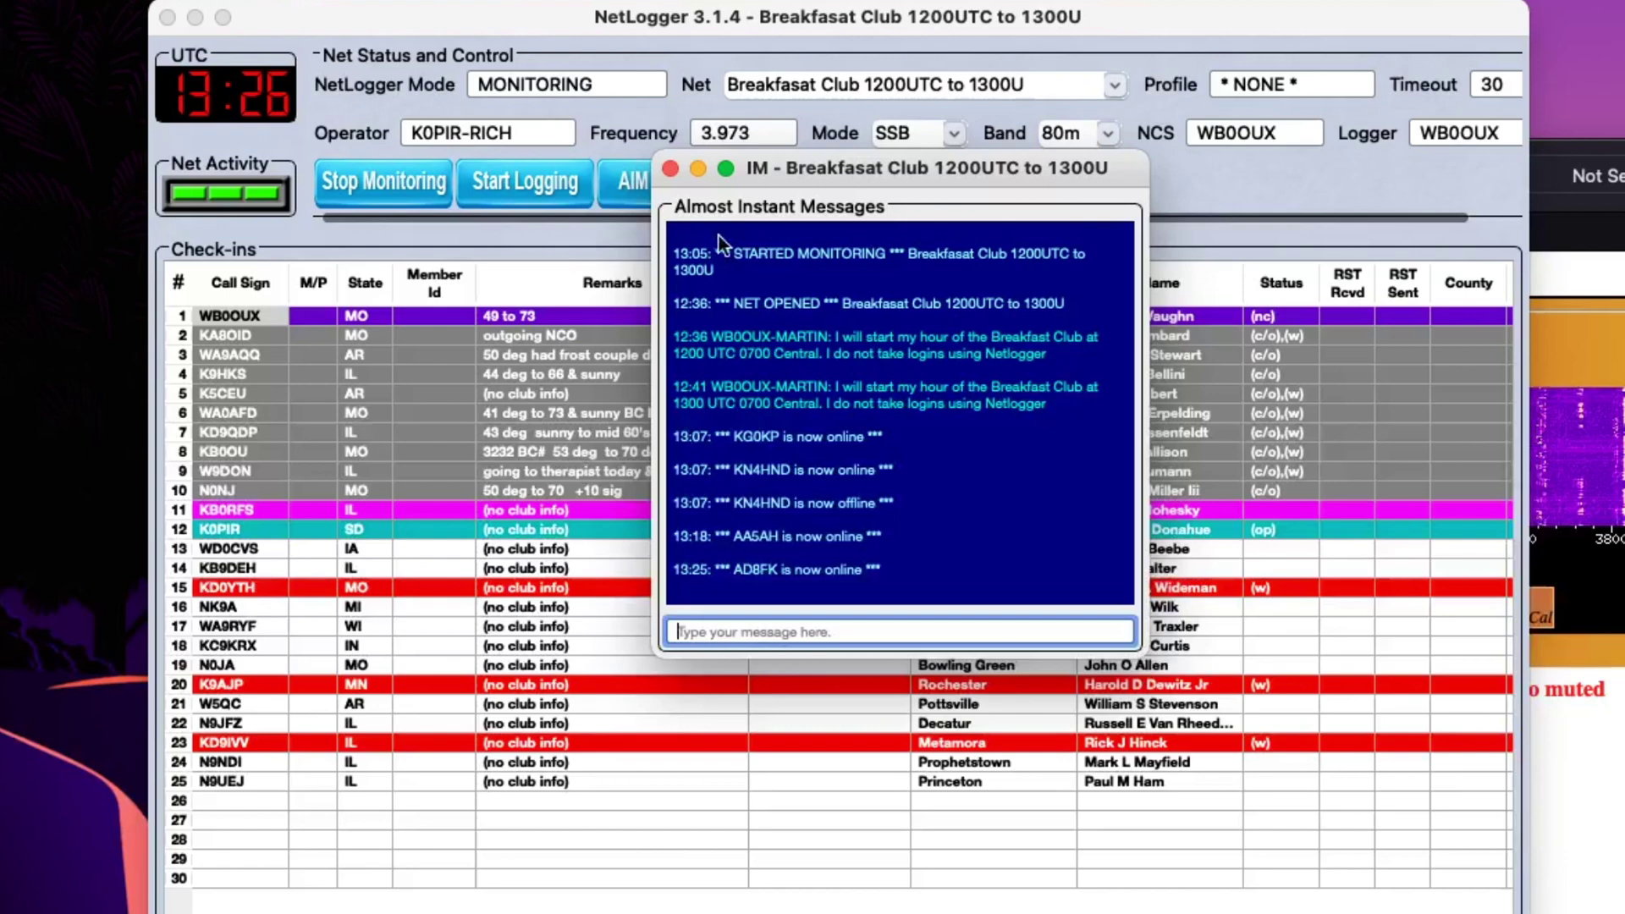
pyautogui.click(671, 169)
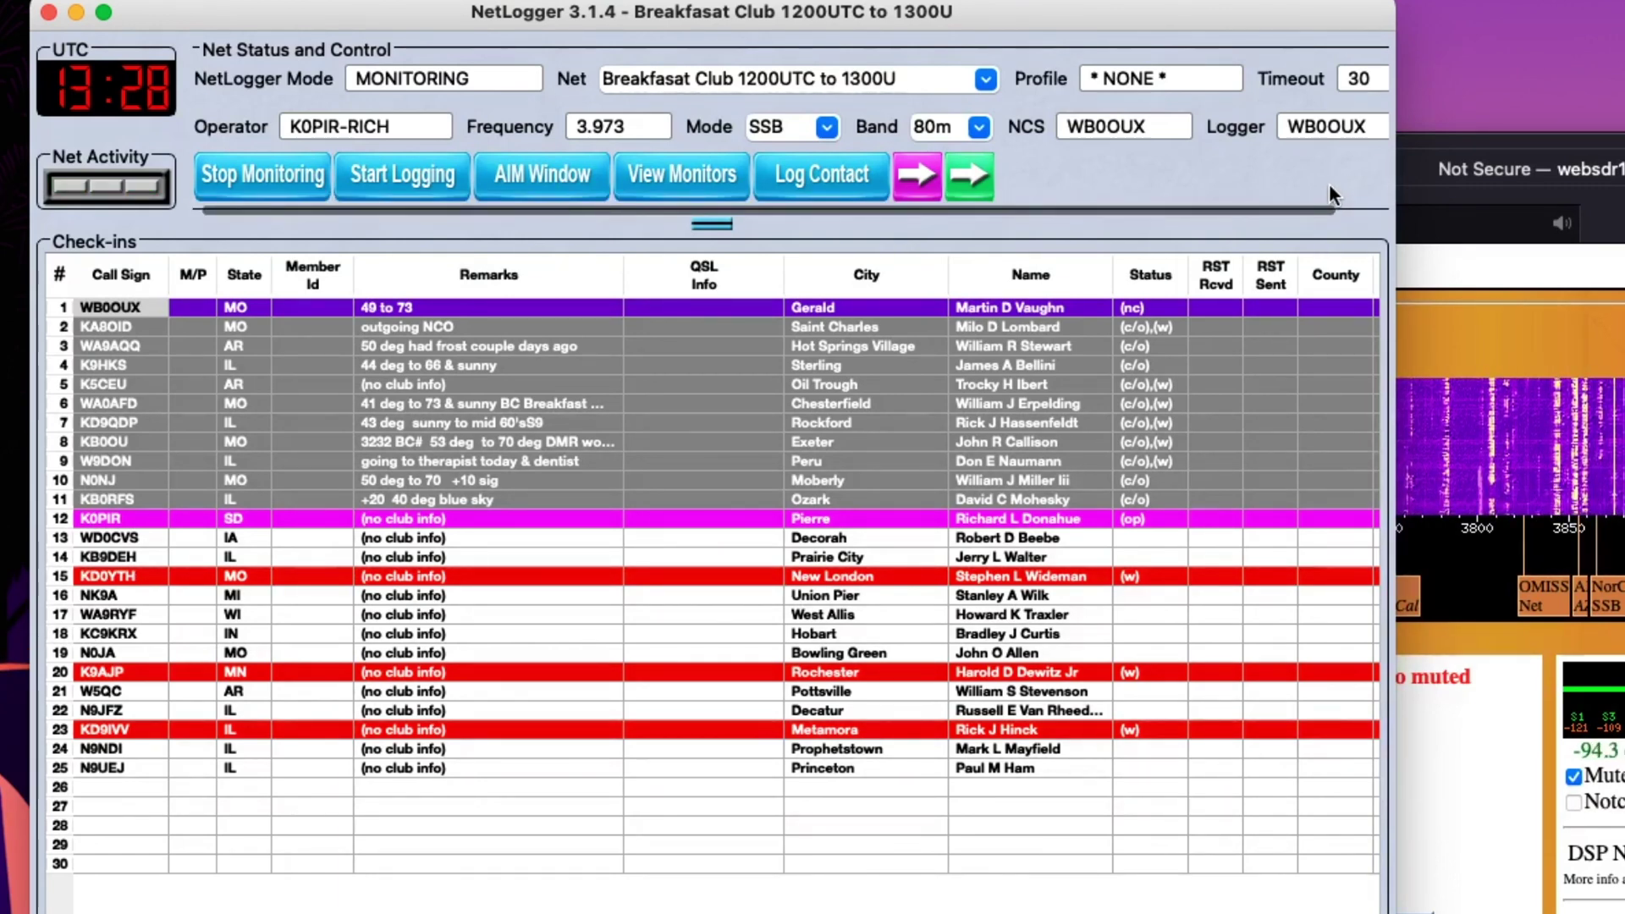
# Step: Scroll NetLogger's view right while the Breakfast Club check-ins are monitored
pyautogui.hscroll(3, 1330, 194)
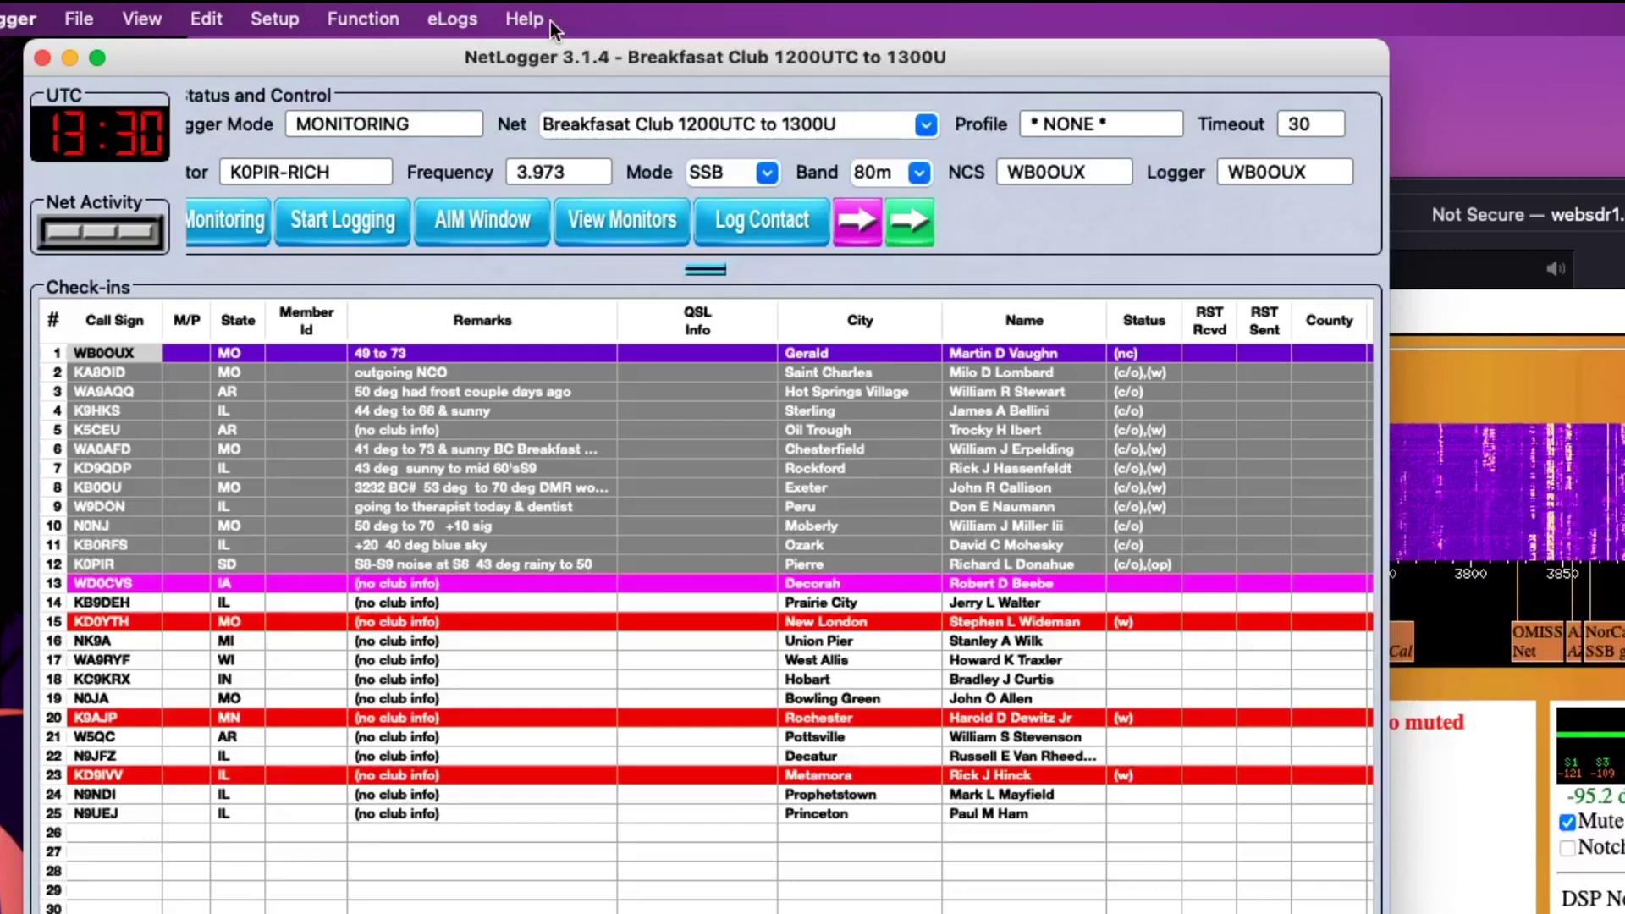
# Step: Search NetLogger Help for 'color' and open the check-in table's Color Legend
pyautogui.click(531, 0)
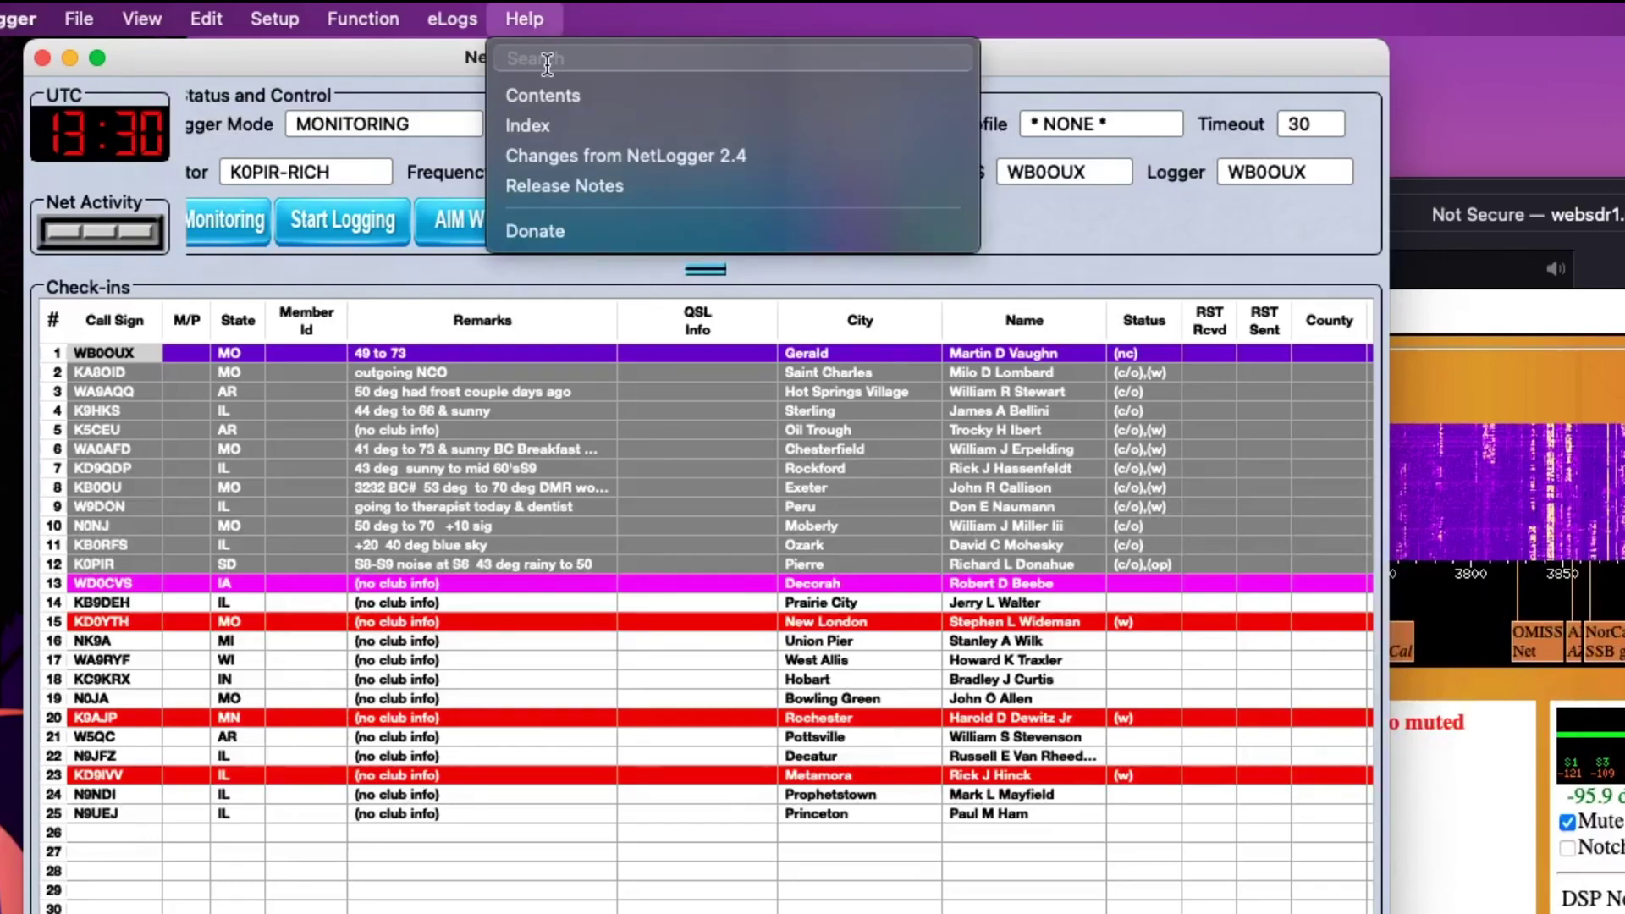
pyautogui.write('clor')
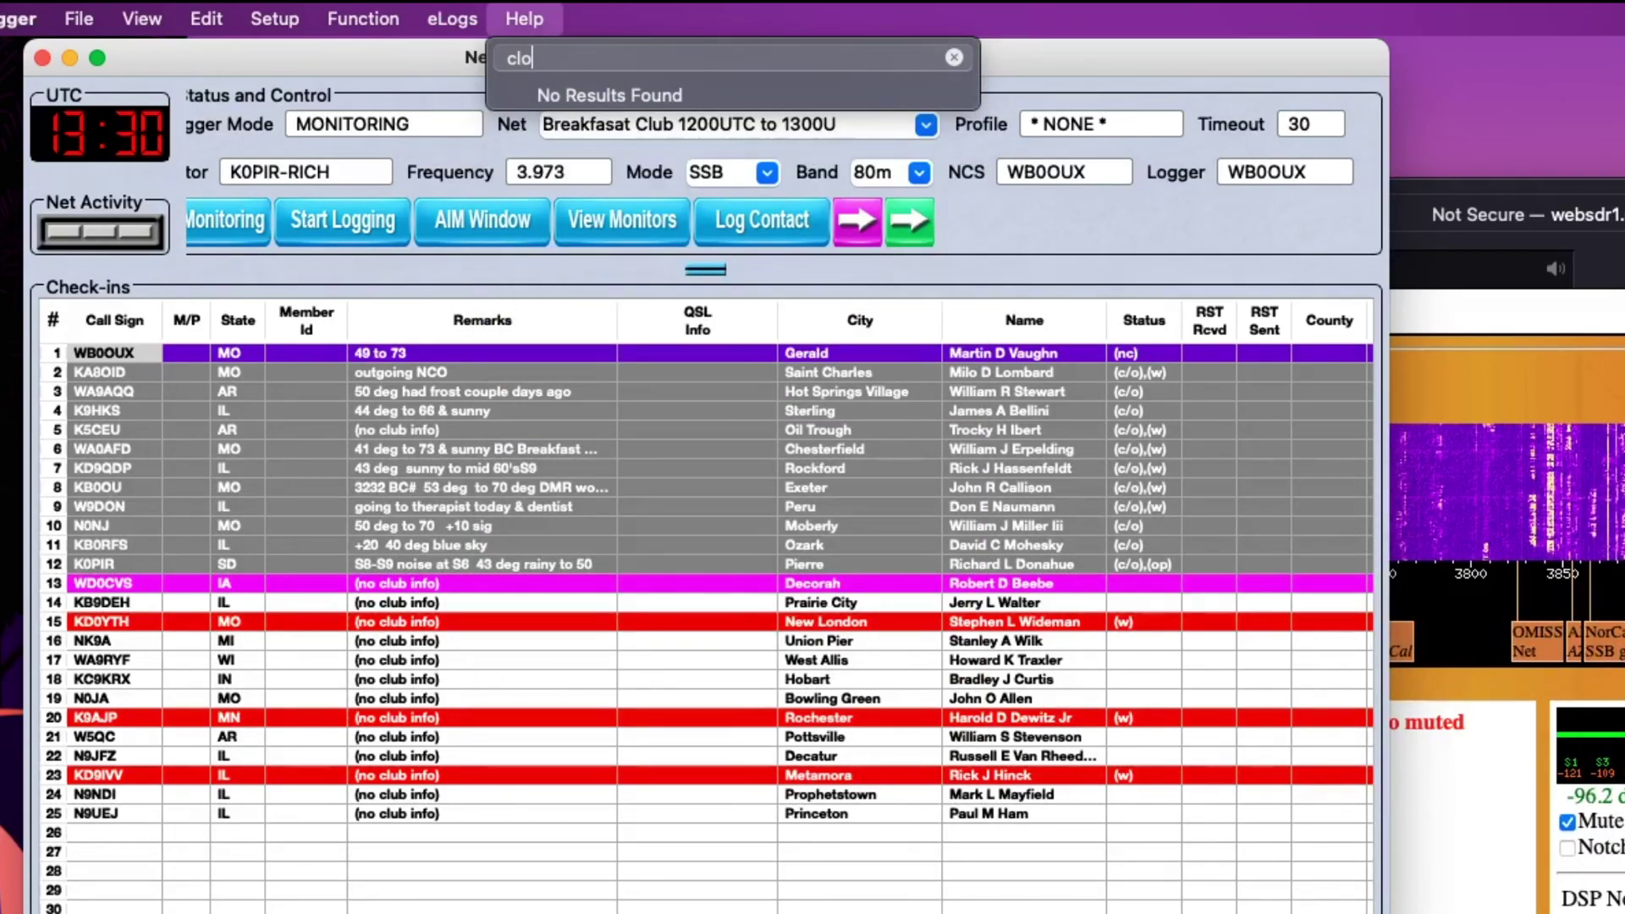
pyautogui.press('BackSpace')
pyautogui.write('olor')
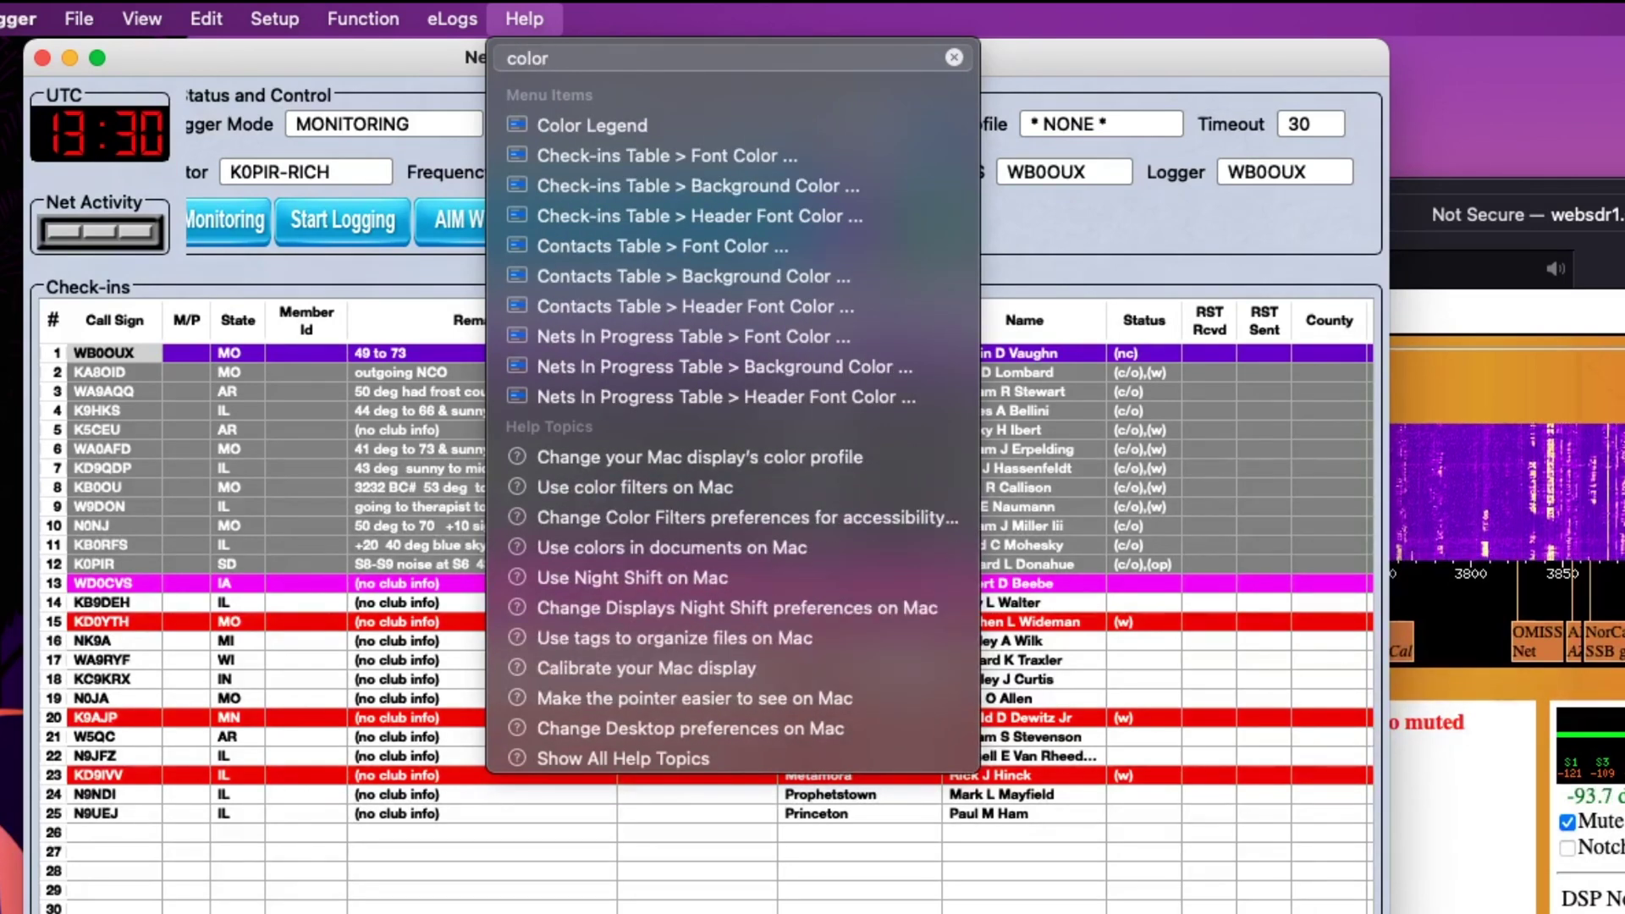
pyautogui.click(451, 19)
pyautogui.click(596, 23)
pyautogui.click(537, 19)
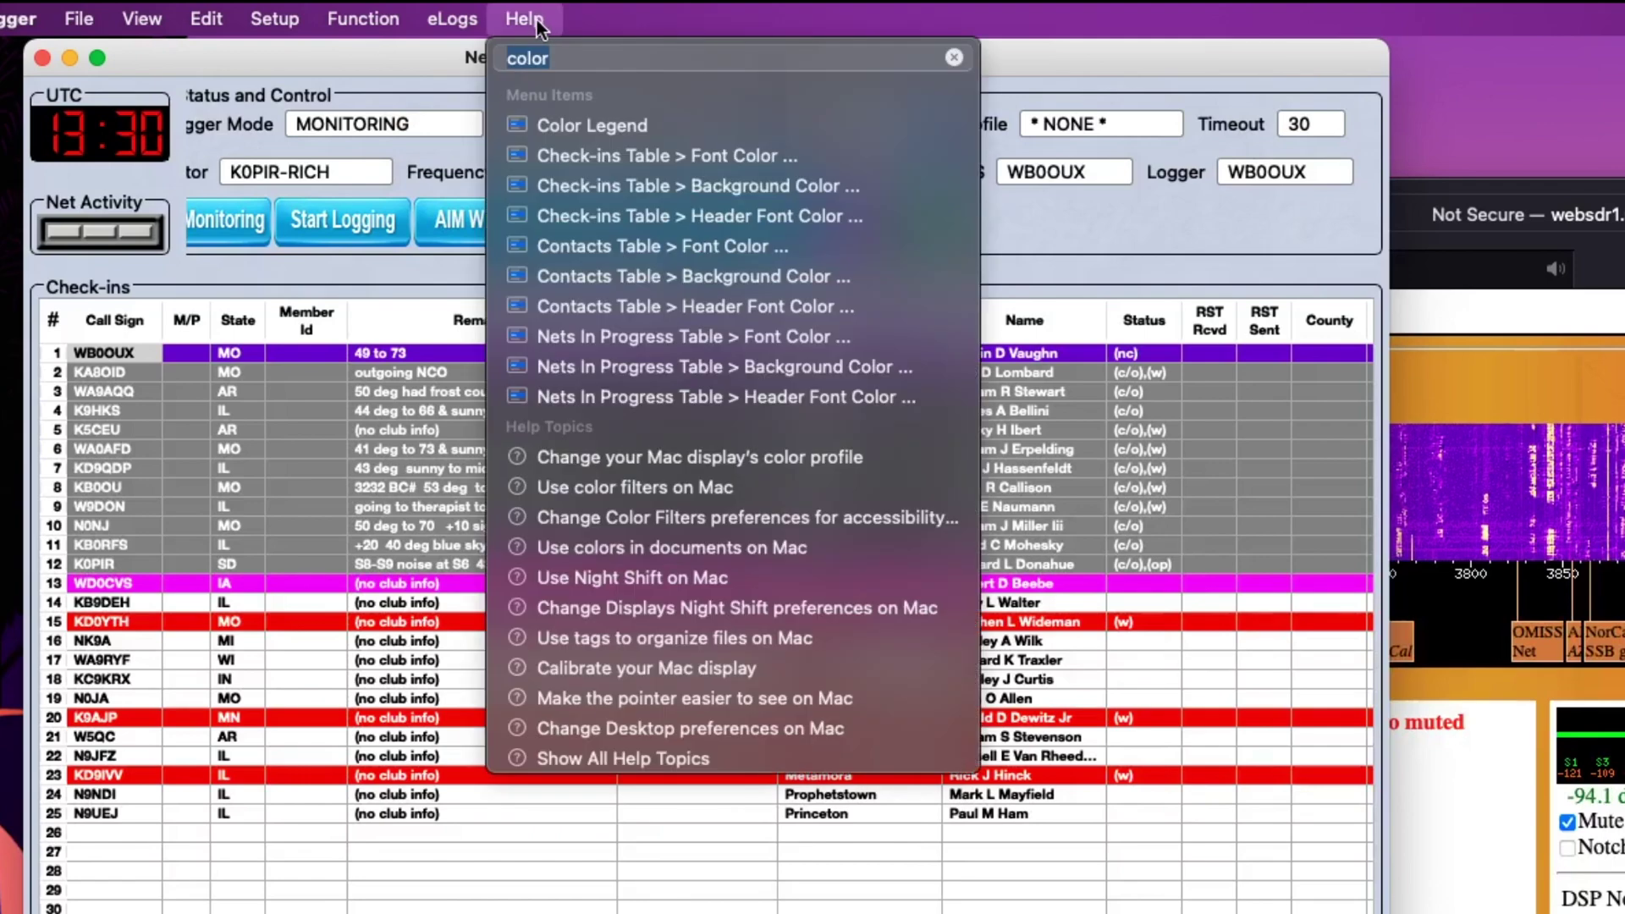
pyautogui.moveTo(571, 135)
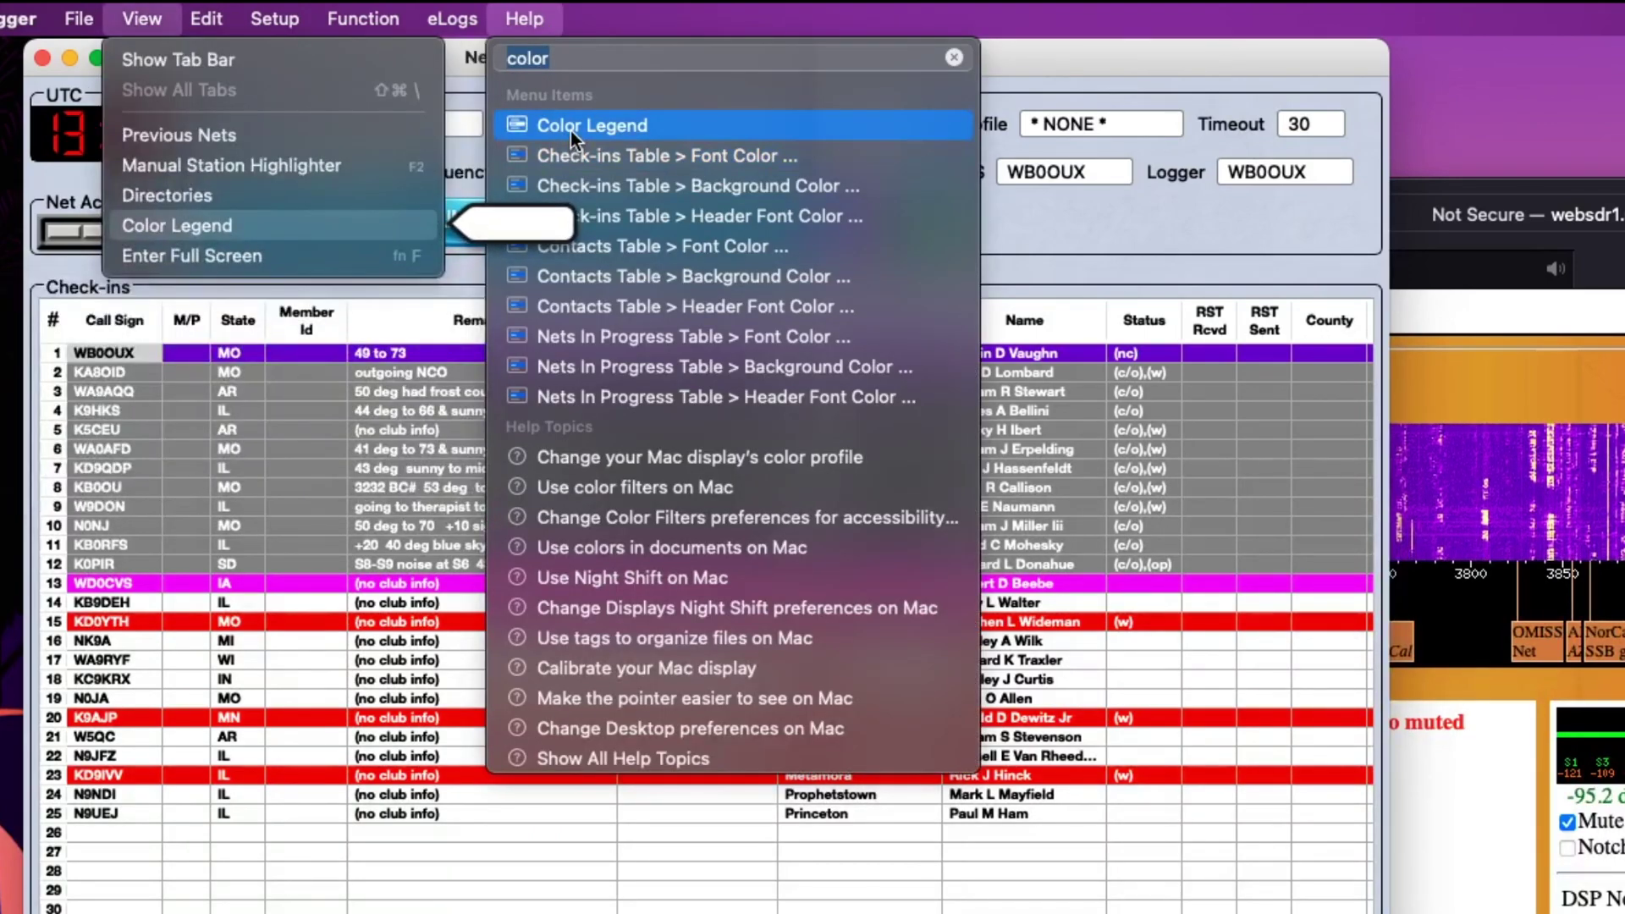
pyautogui.click(373, 227)
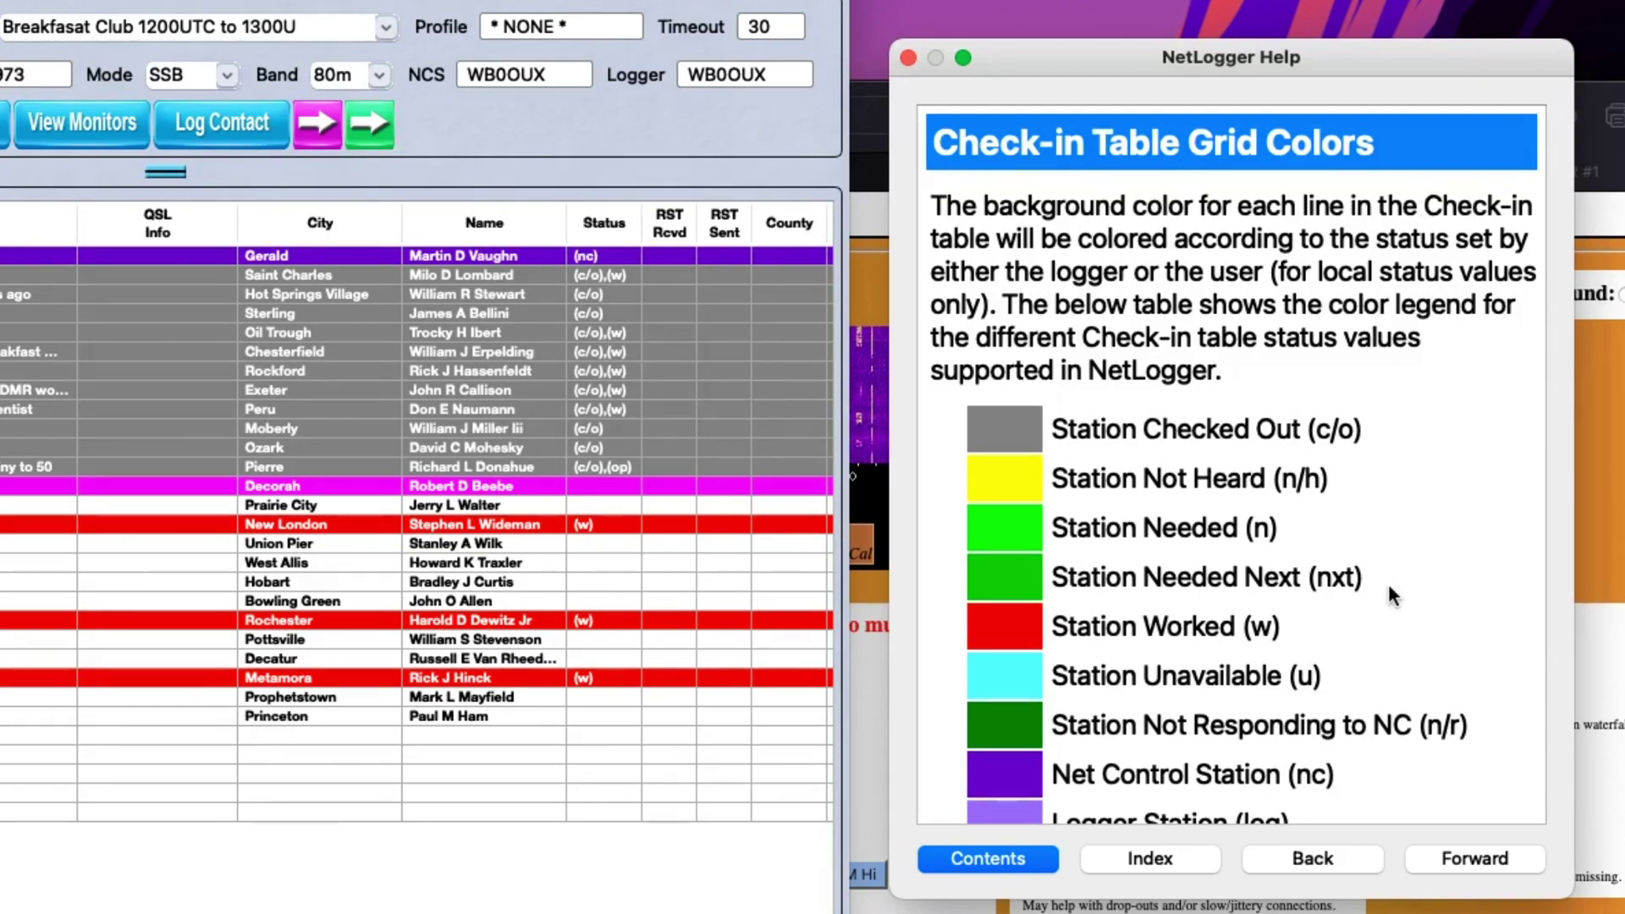
# Step: Scroll through the Check-in Table Grid Colors help page to review each status colour
pyautogui.scroll(-1, 1318, 621)
pyautogui.scroll(-5, 1318, 625)
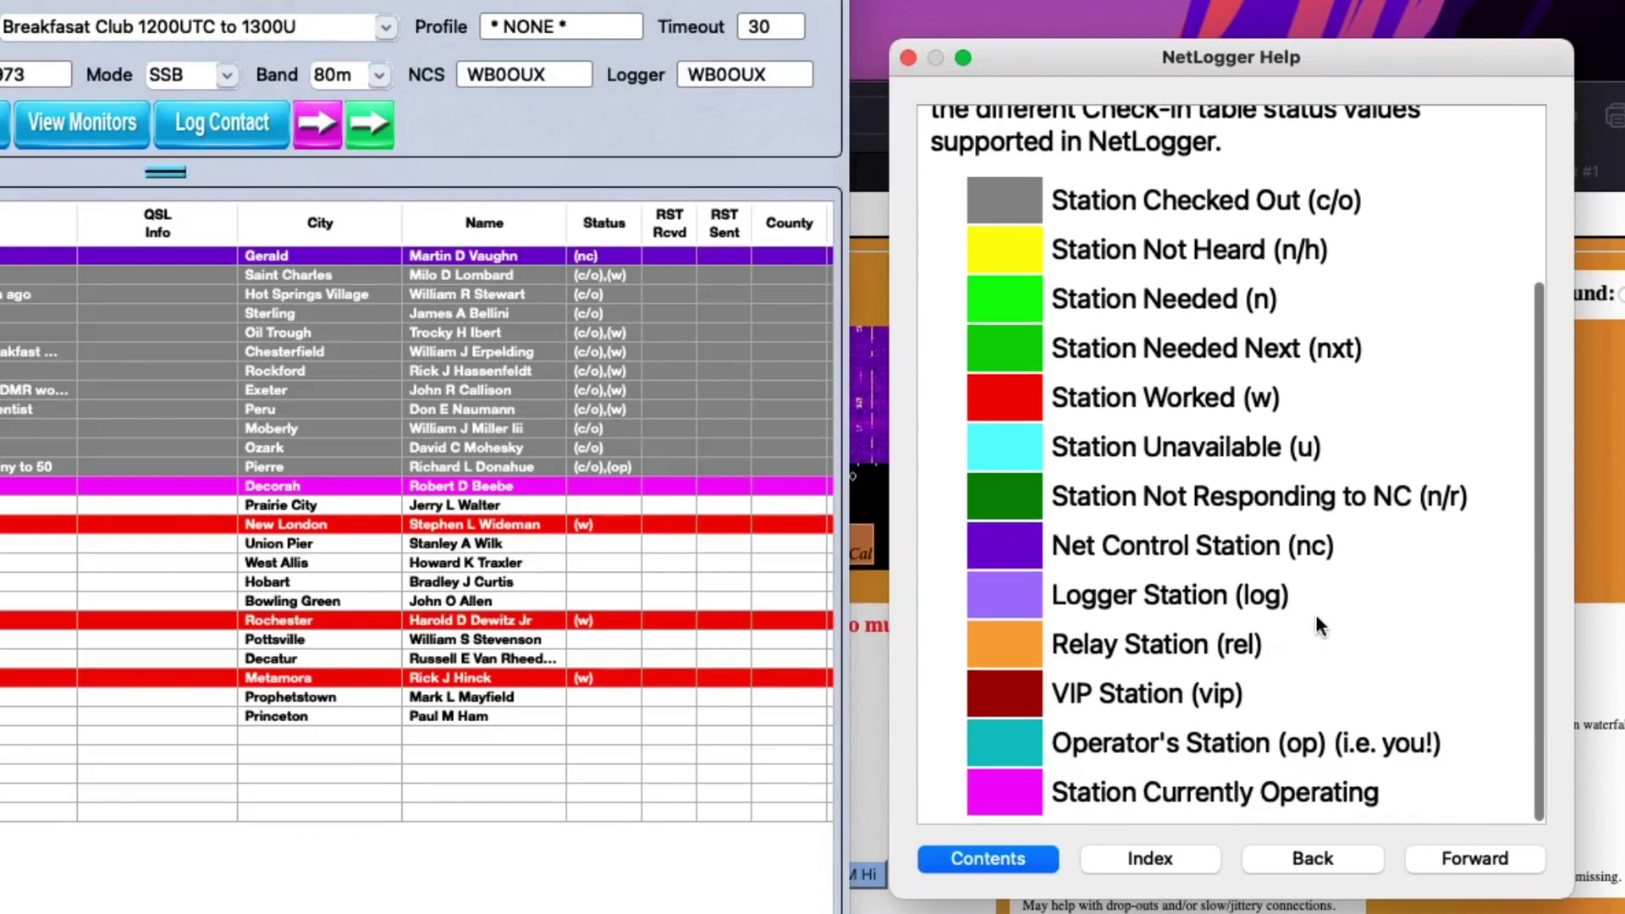
pyautogui.scroll(6, 1338, 597)
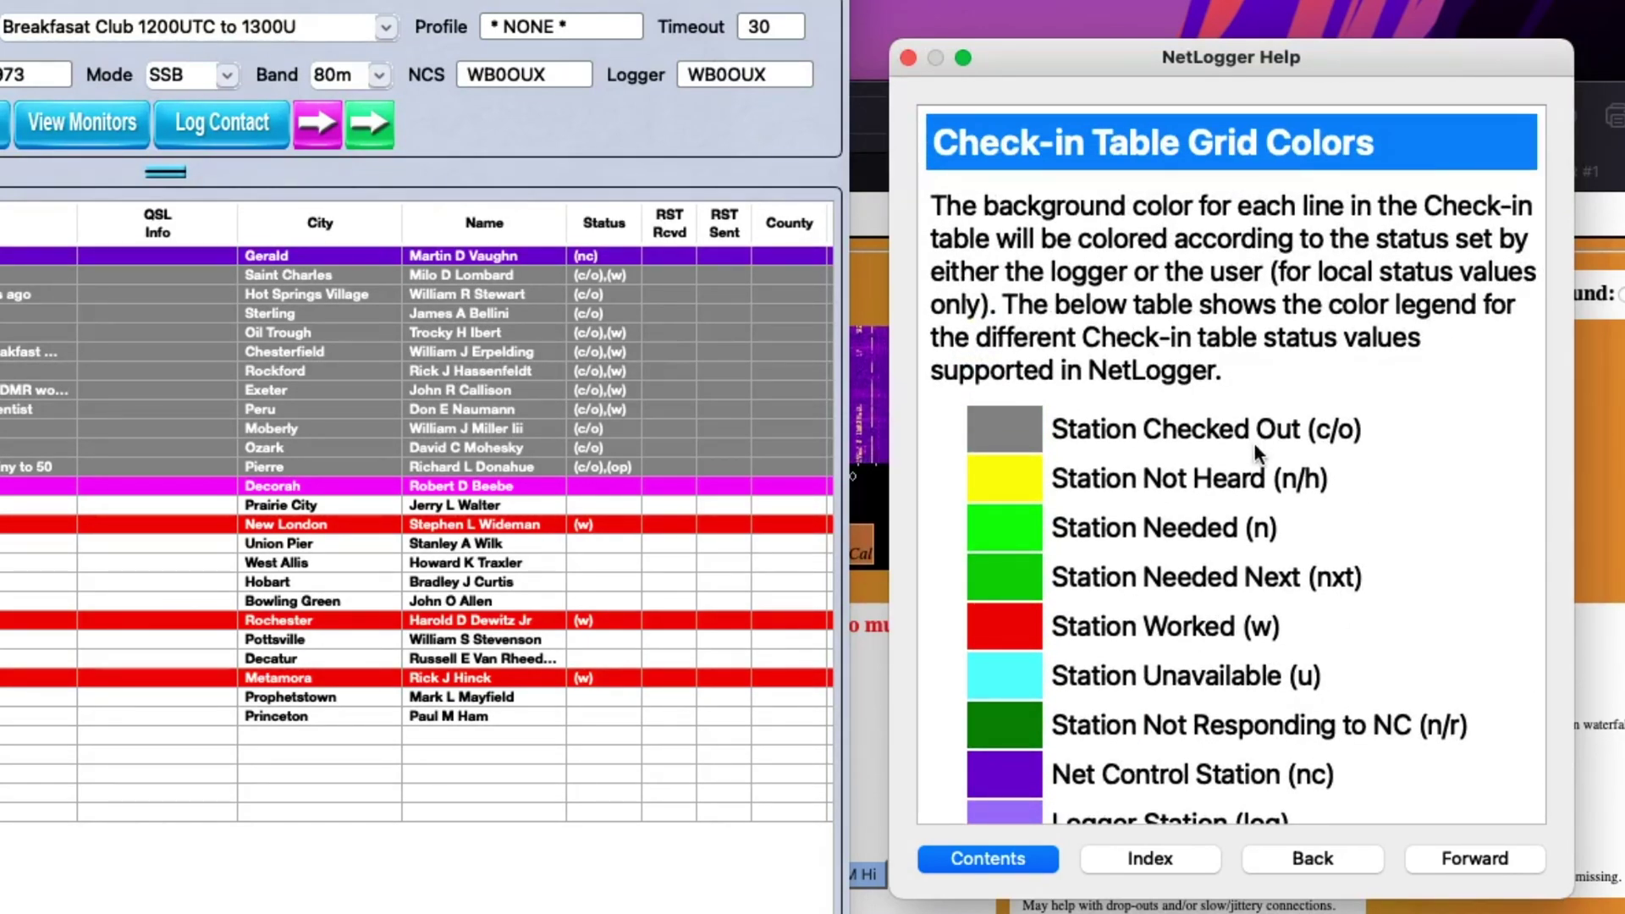
pyautogui.scroll(-2, 1262, 491)
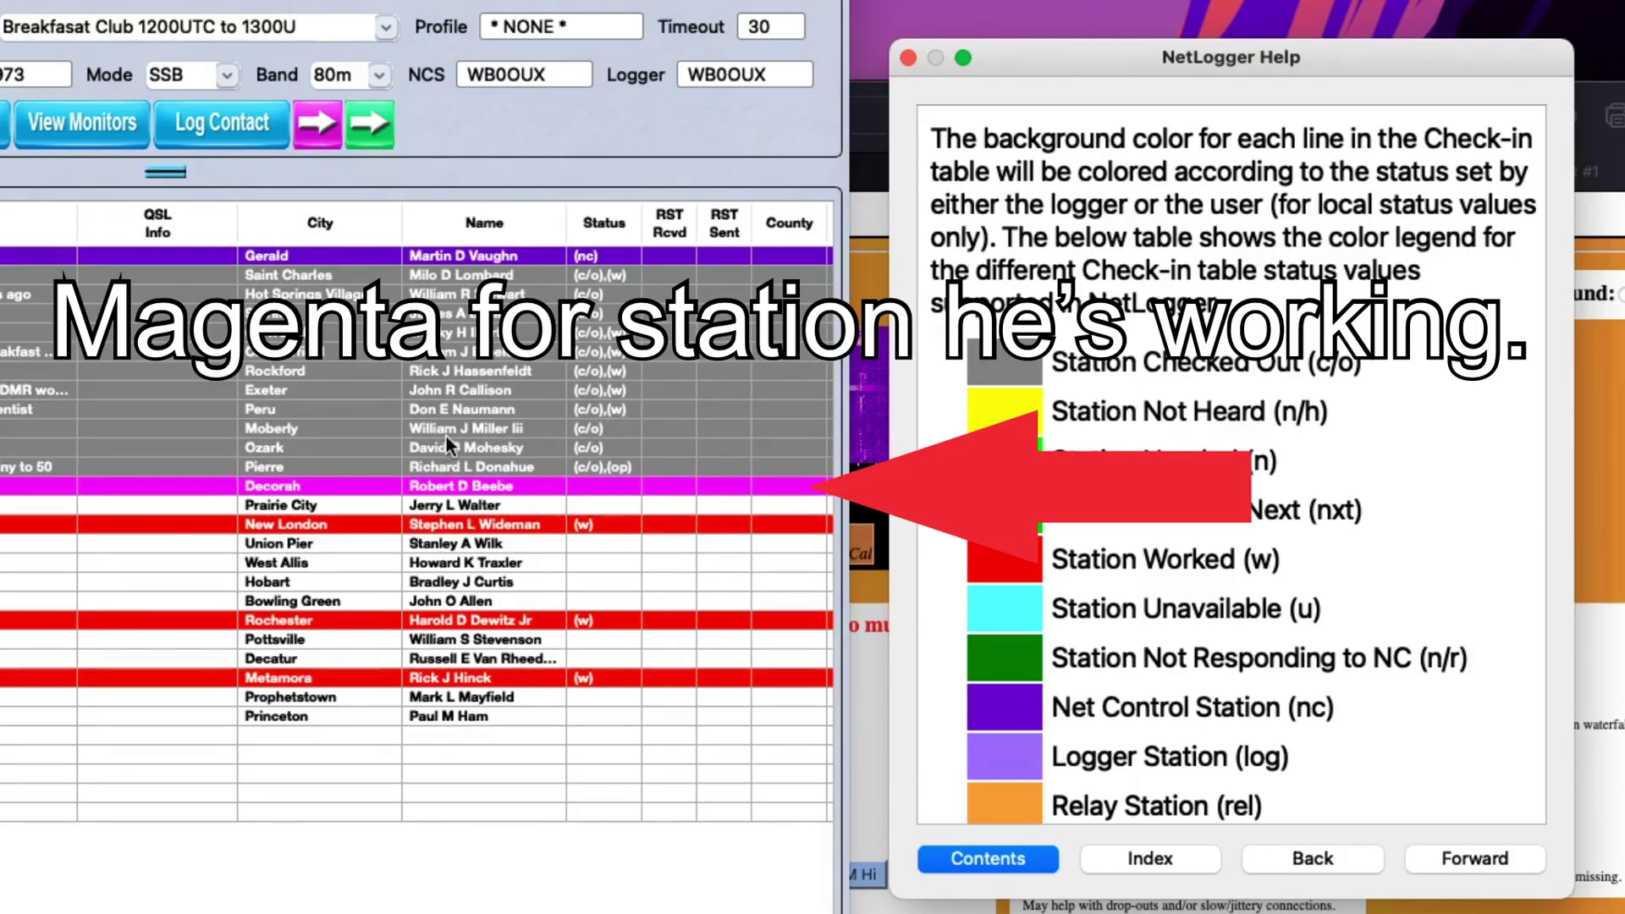
# Step: Close the colour help and unmute the K3FEF WebSDR receiver tuned to 3973 kHz
pyautogui.click(909, 59)
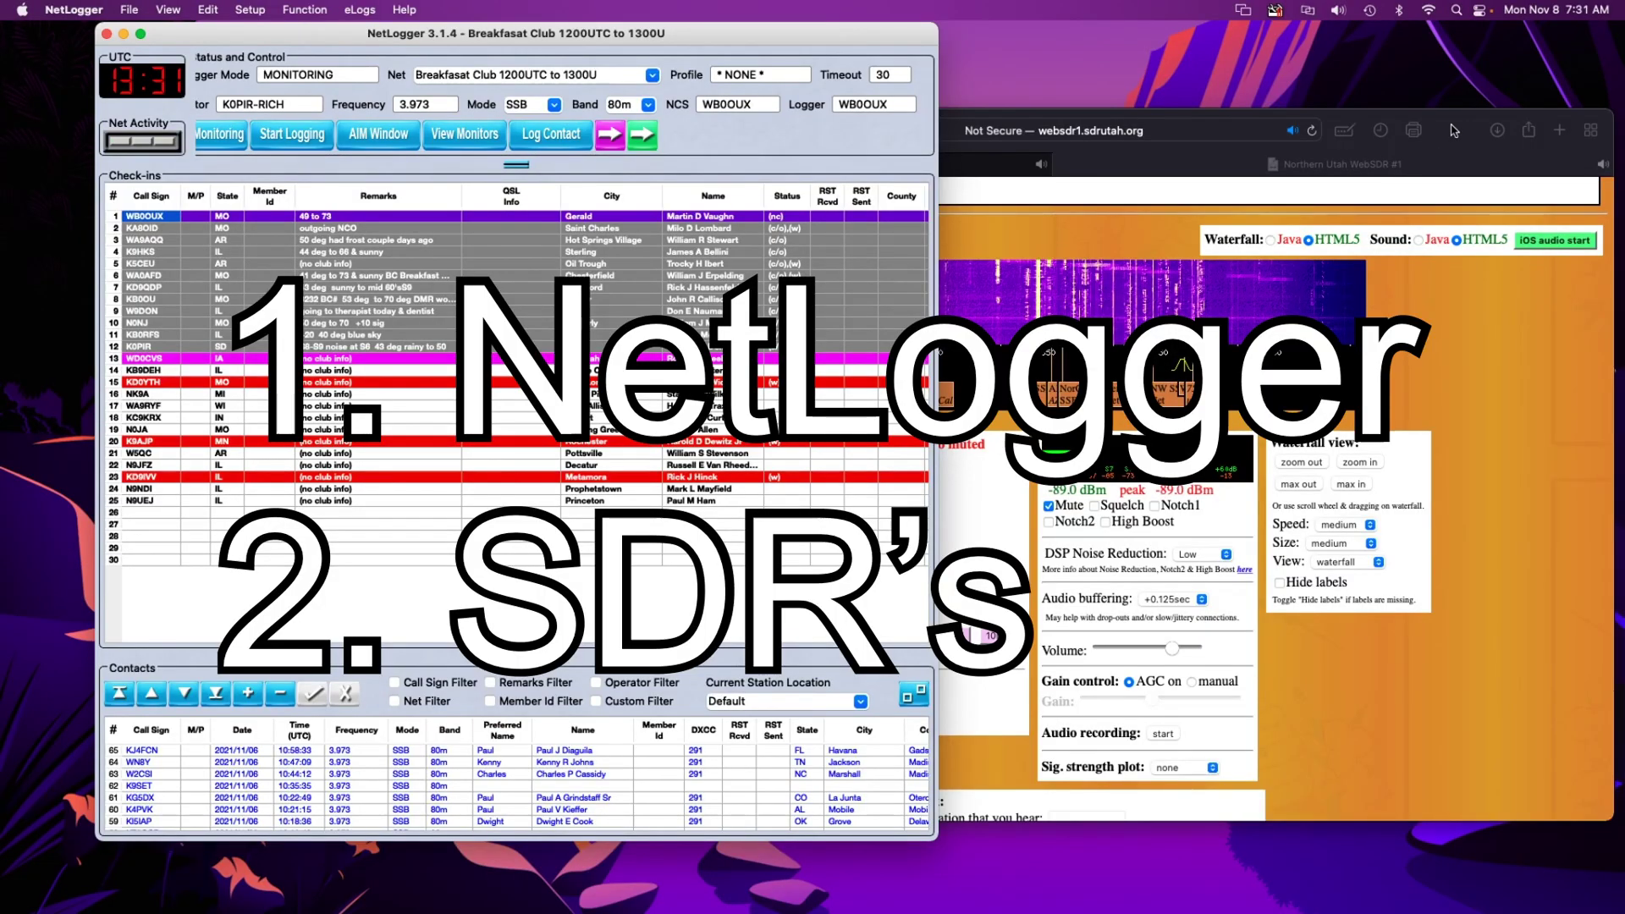
pyautogui.click(1478, 144)
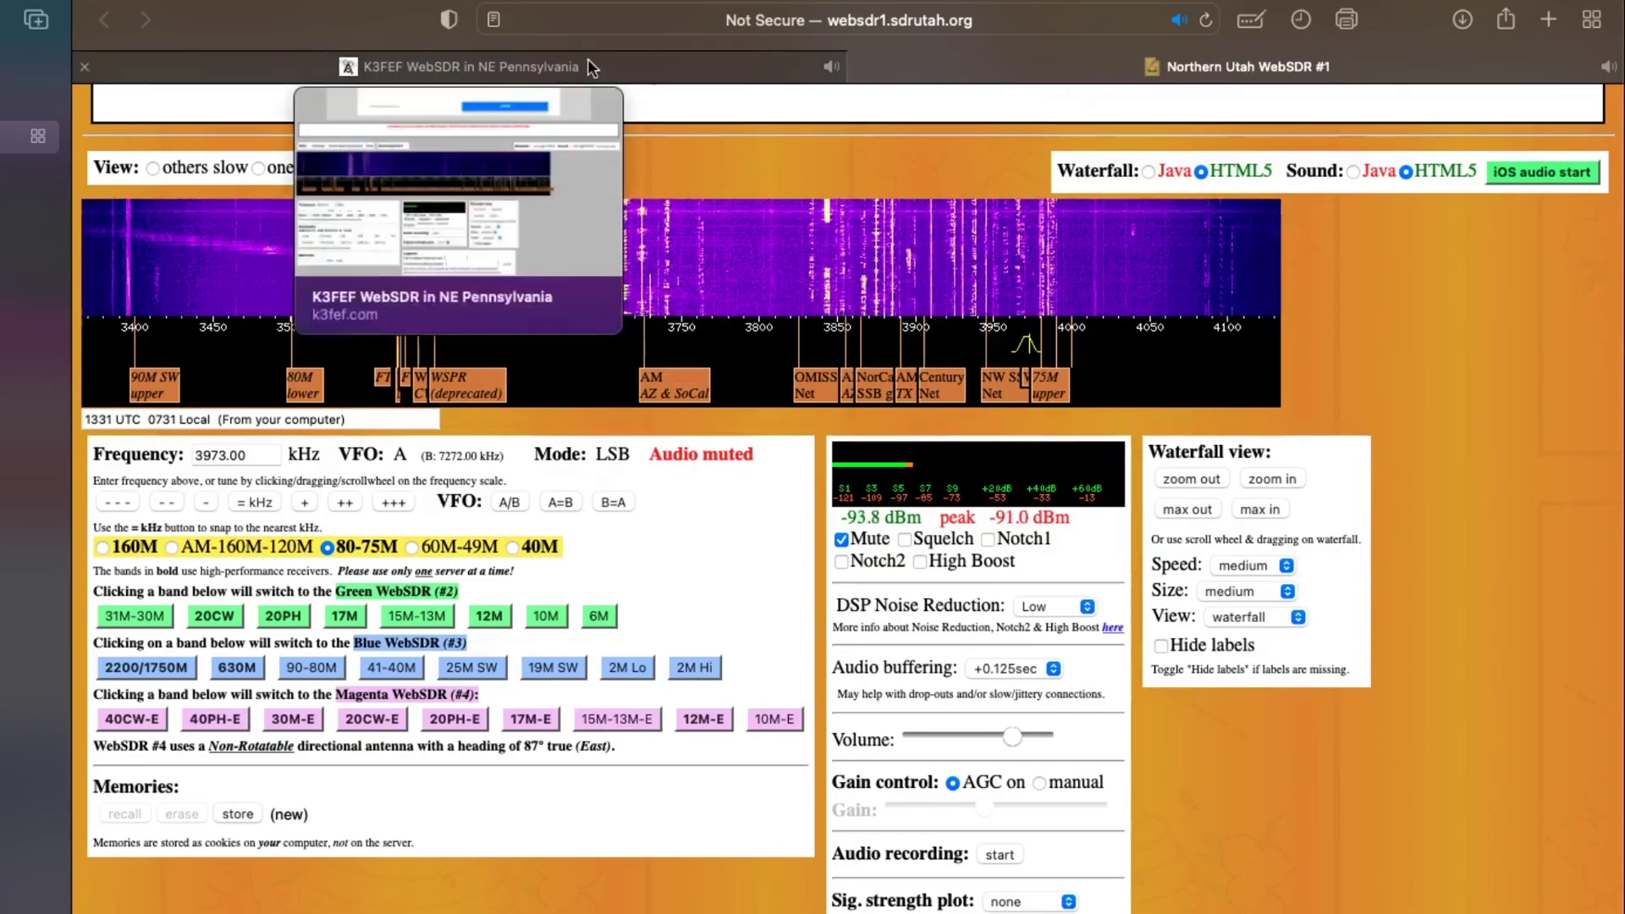
pyautogui.click(562, 67)
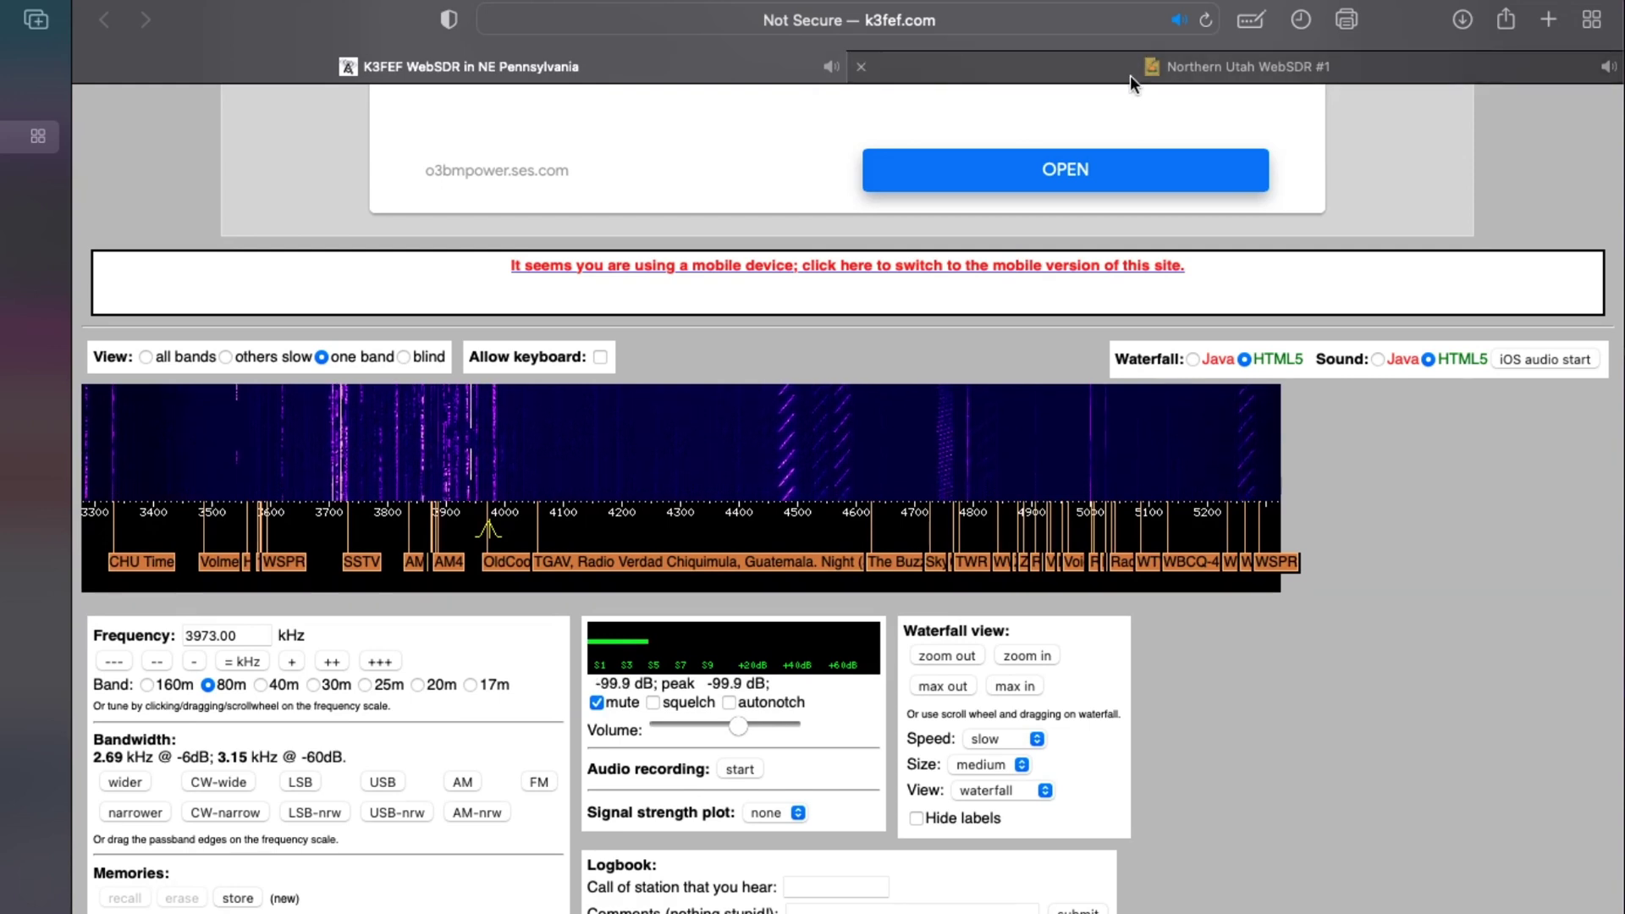
pyautogui.moveTo(1105, 75)
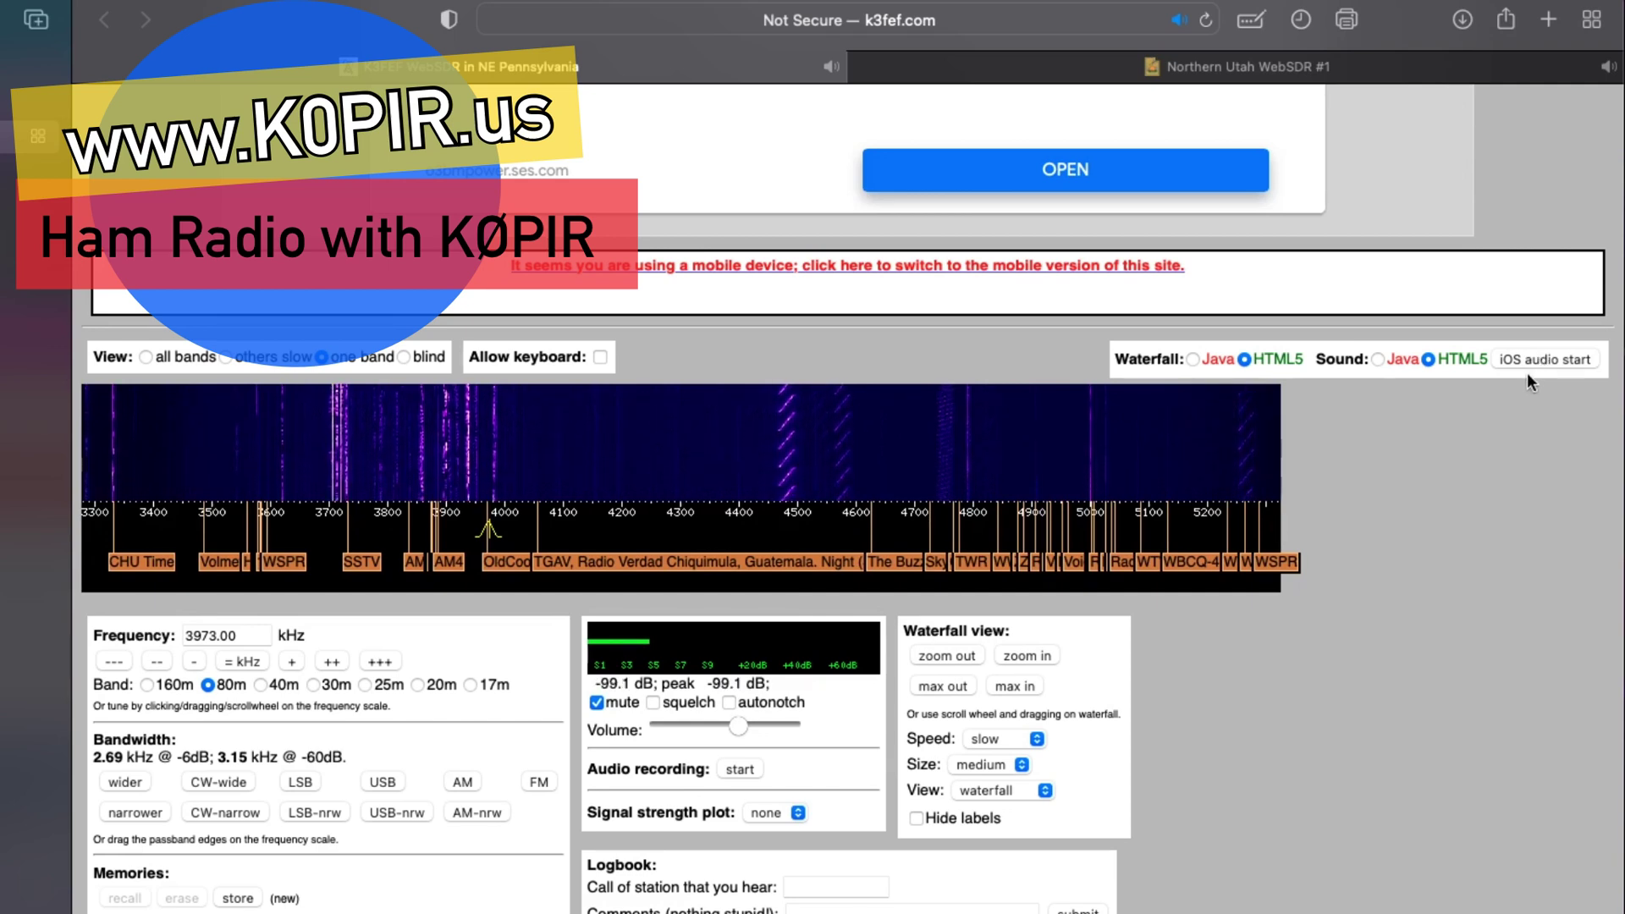
pyautogui.click(596, 701)
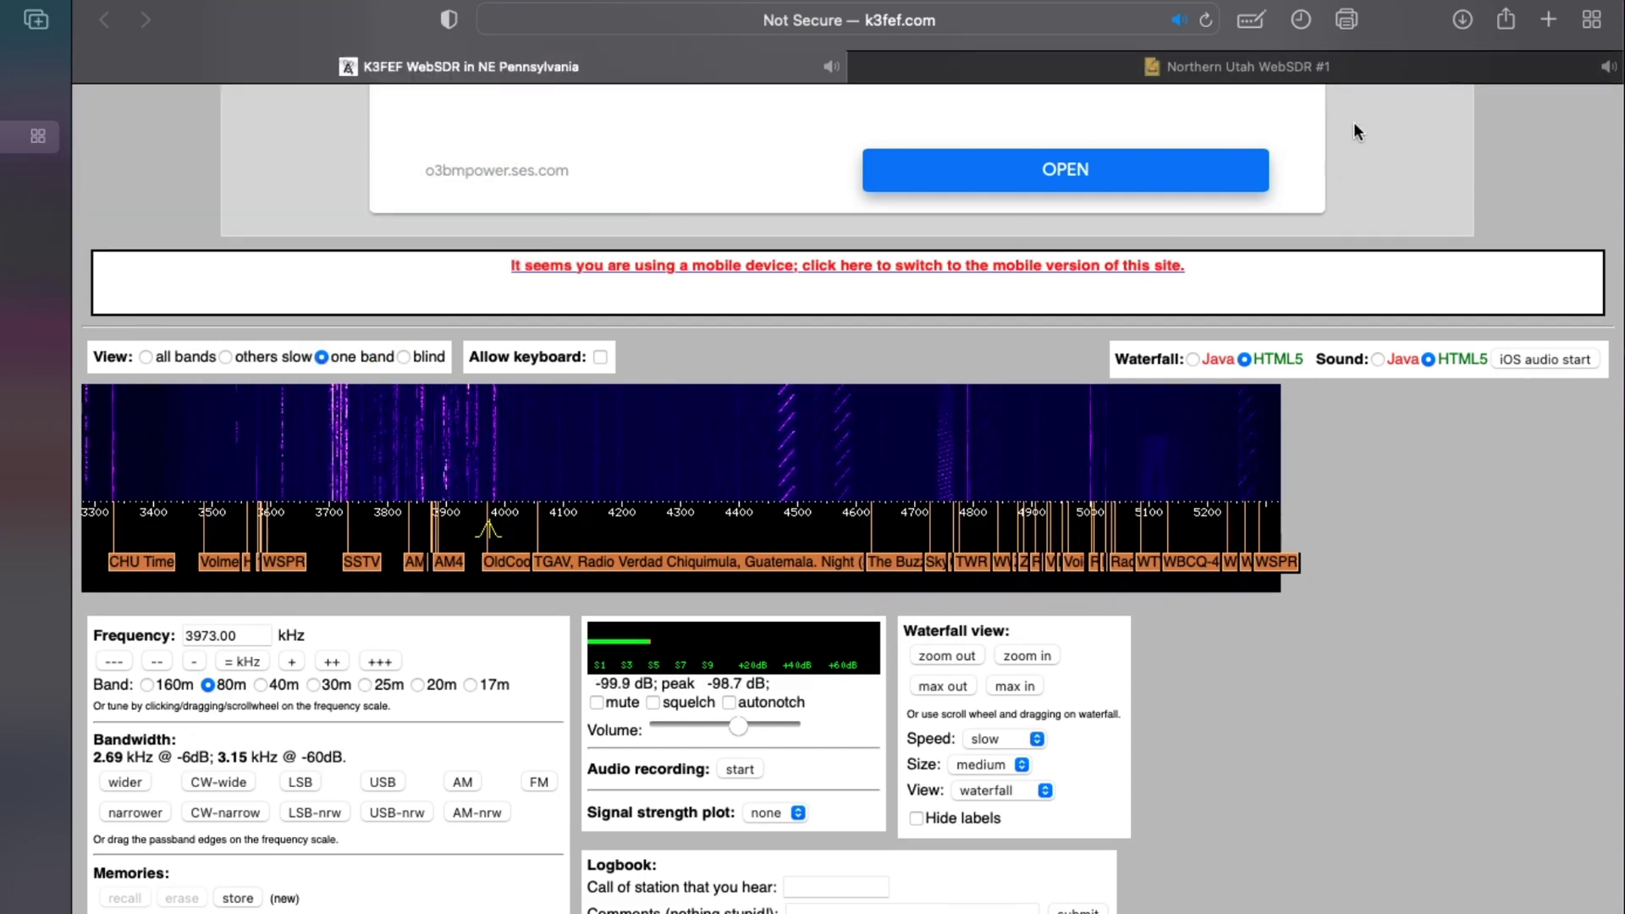
# Step: Unmute Northern Utah WebSDR #1 and lower its volume slightly
pyautogui.click(1373, 72)
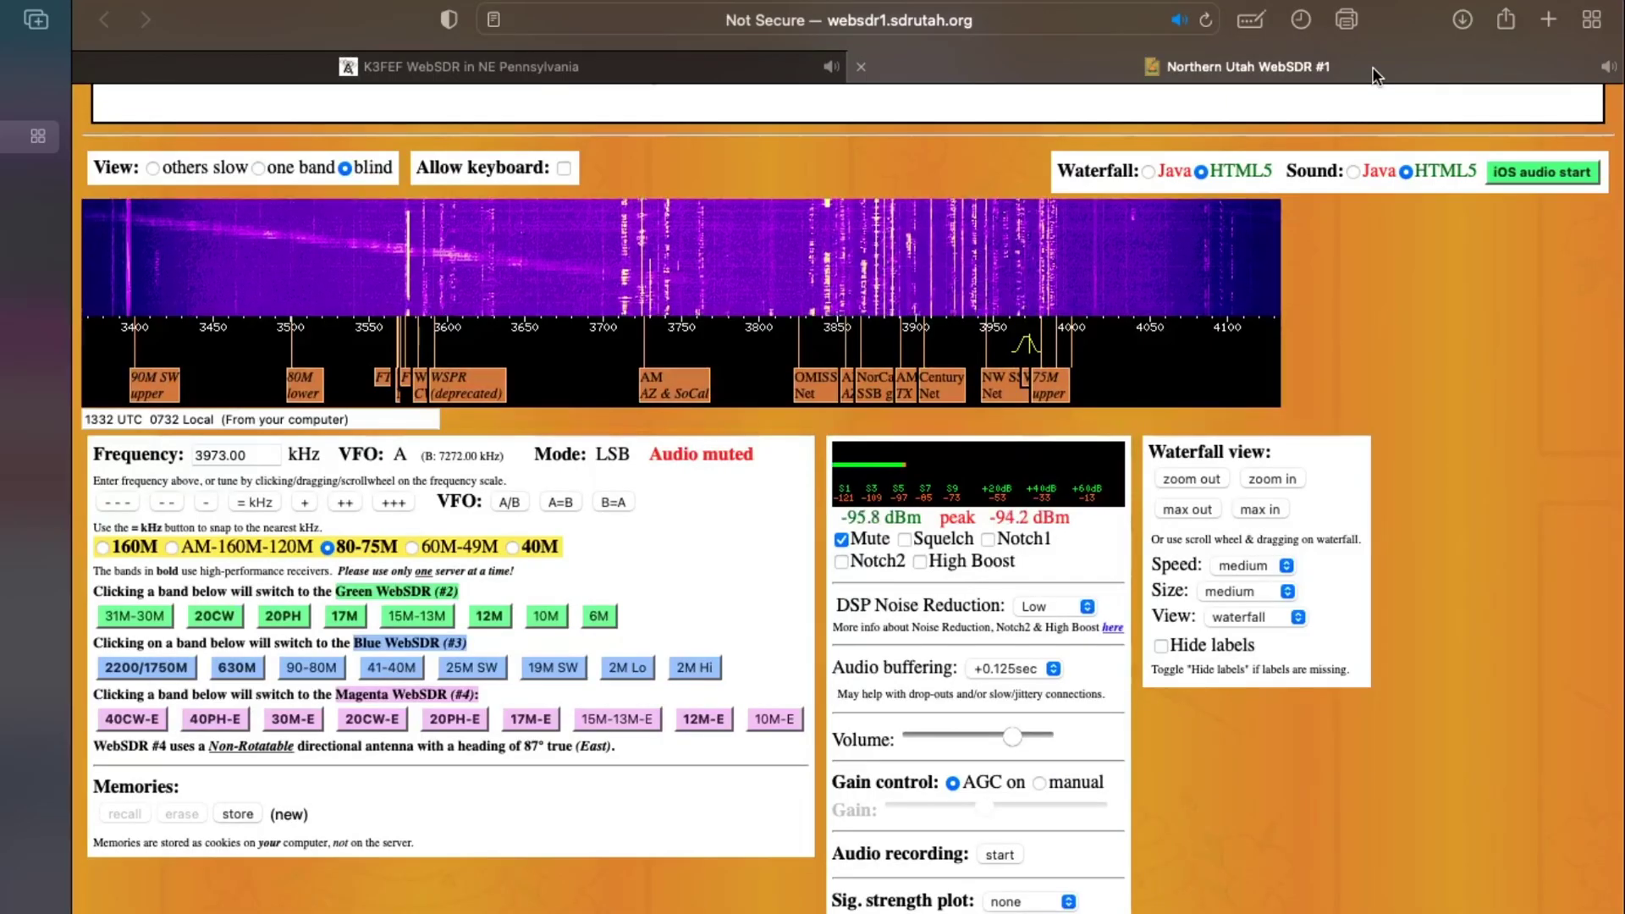
pyautogui.click(842, 540)
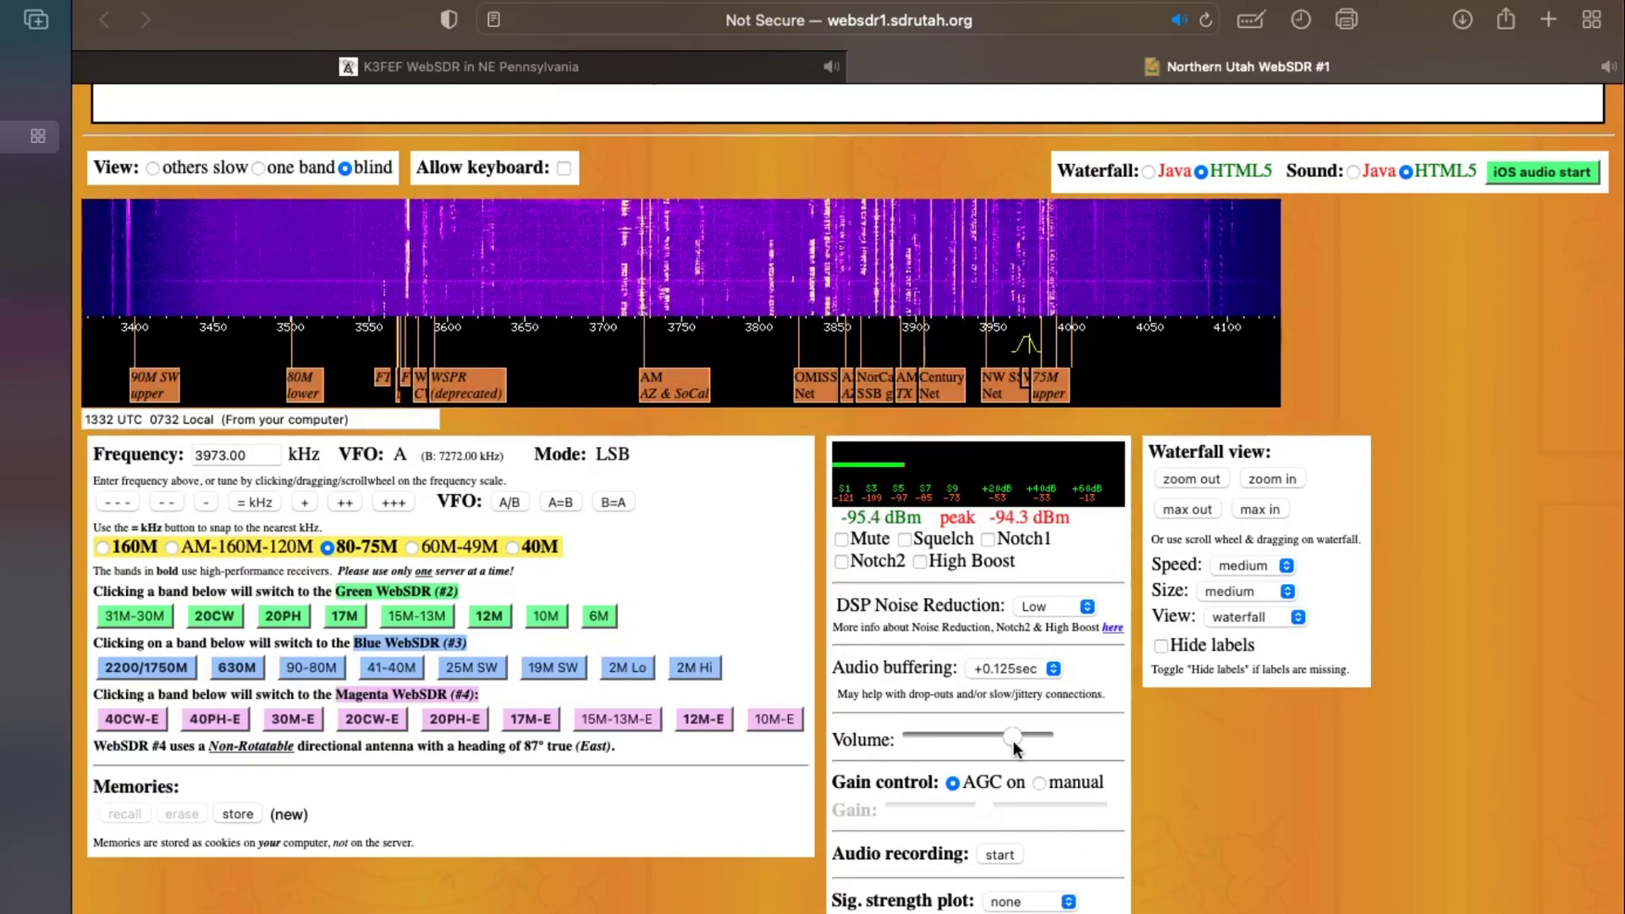
pyautogui.moveTo(1013, 737); pyautogui.dragTo(1002, 737)
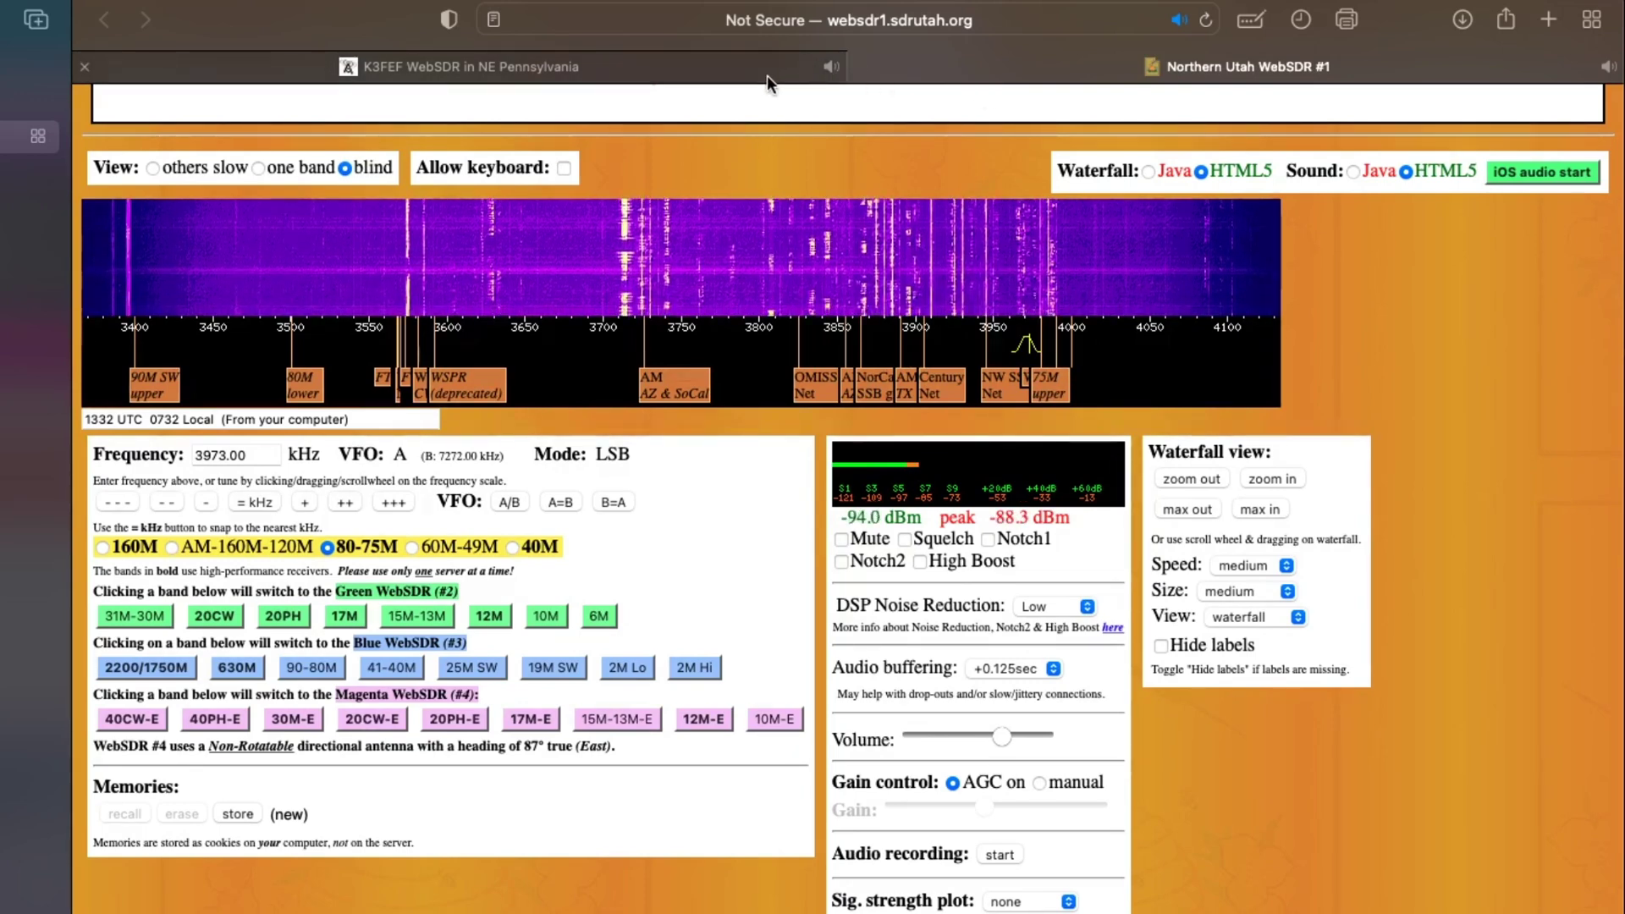
# Step: Mute the Northern Utah and K3FEF receivers, then return to the NetLogger window
pyautogui.click(841, 540)
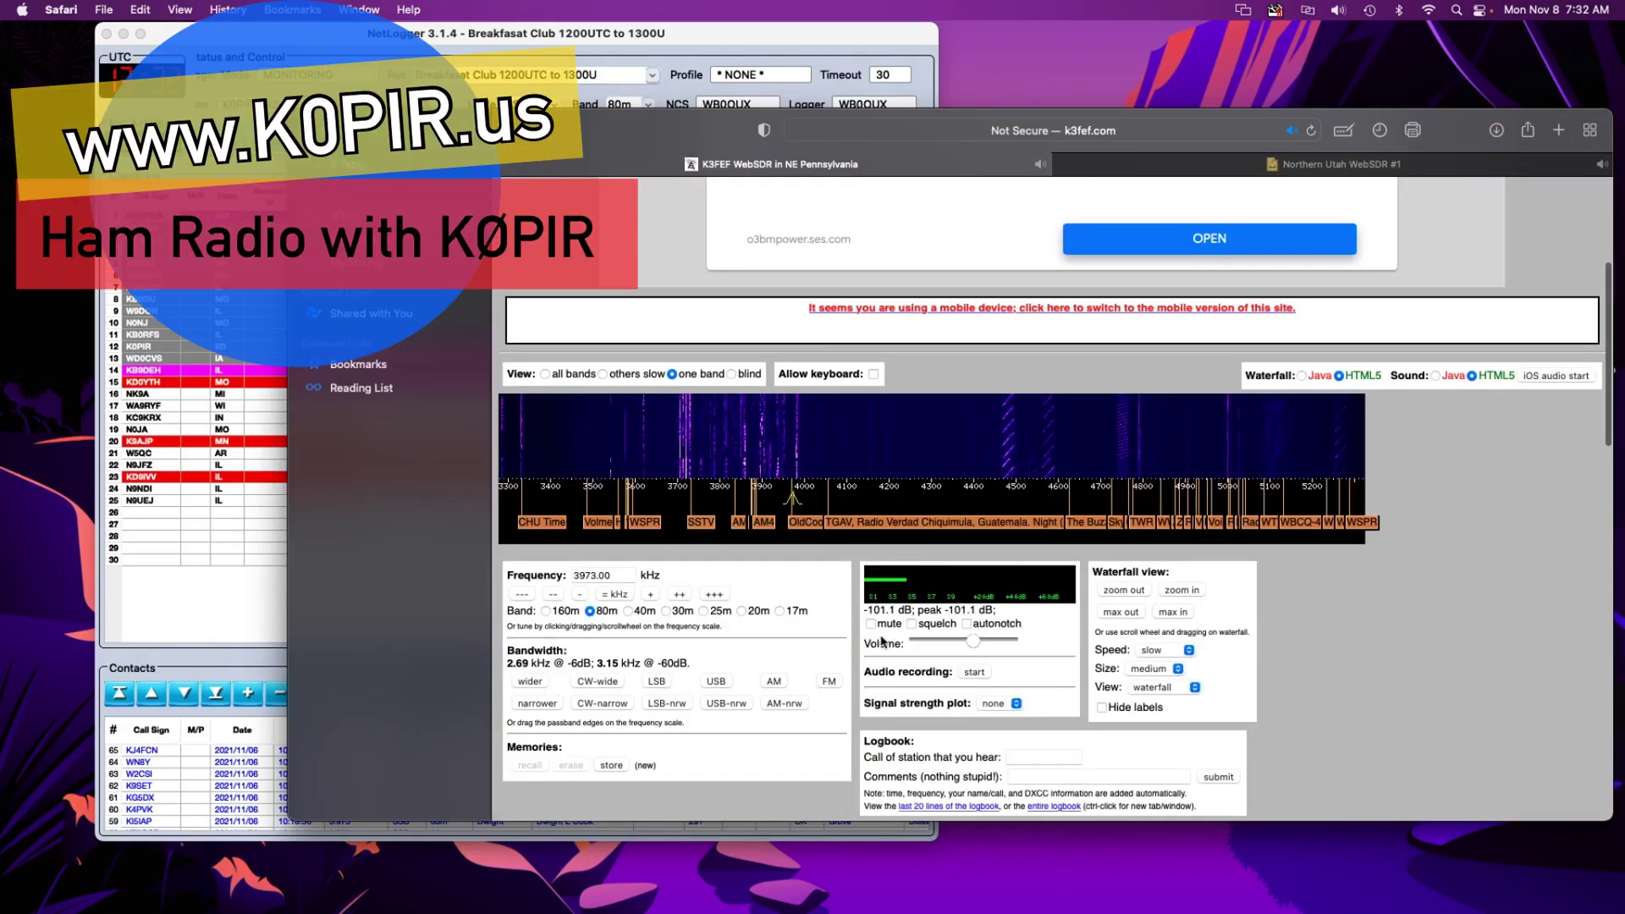
pyautogui.click(871, 624)
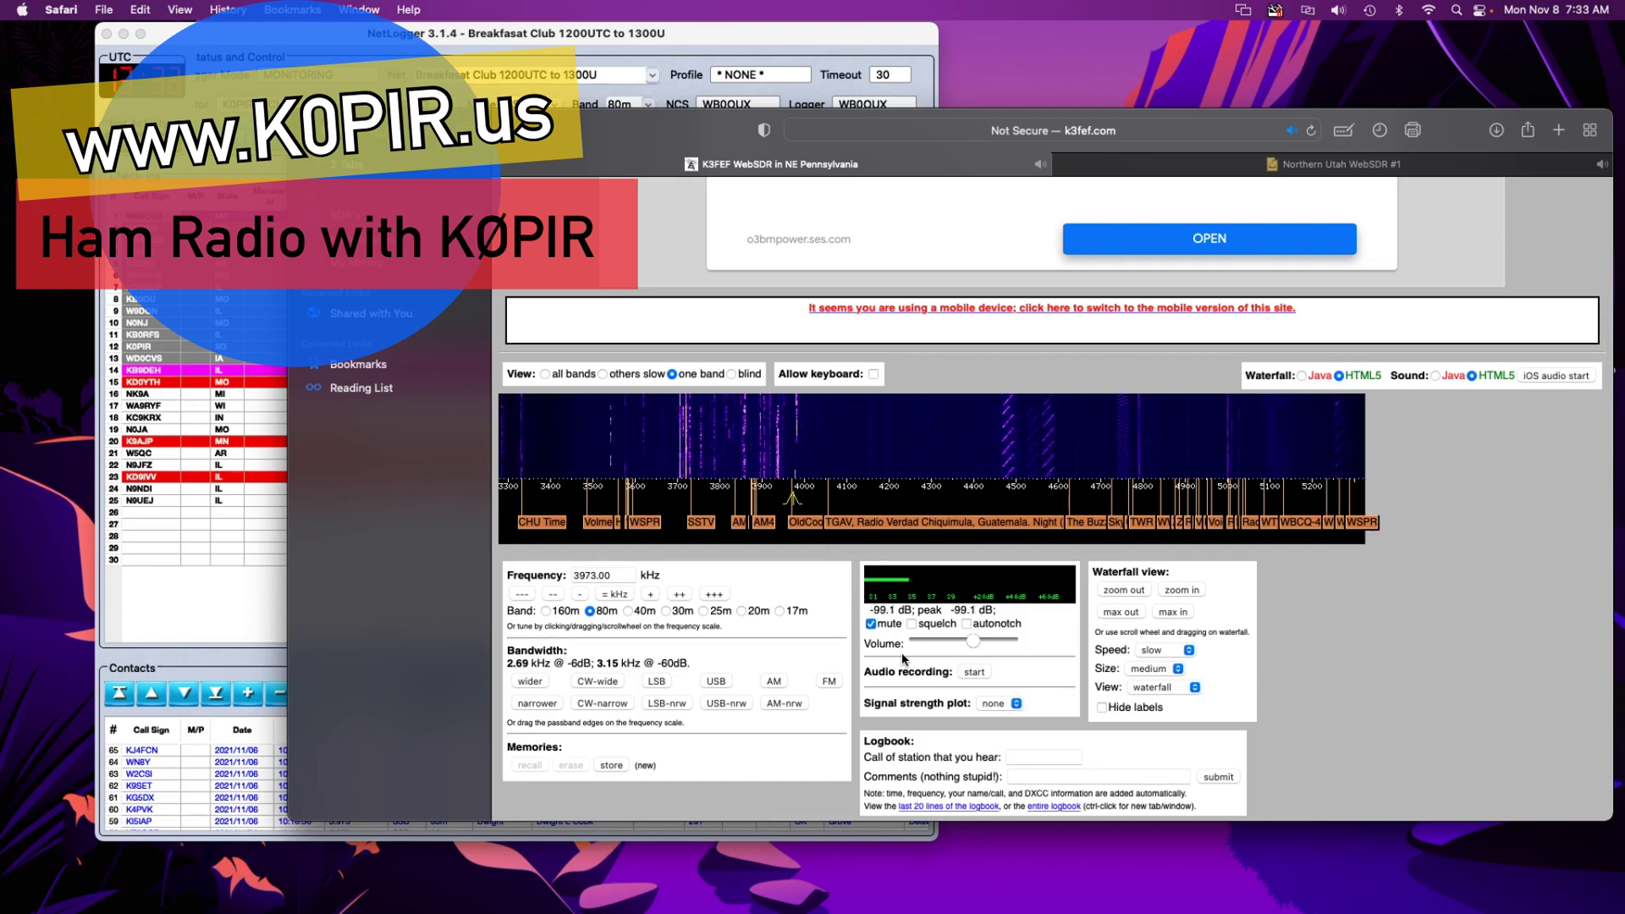
pyautogui.click(760, 30)
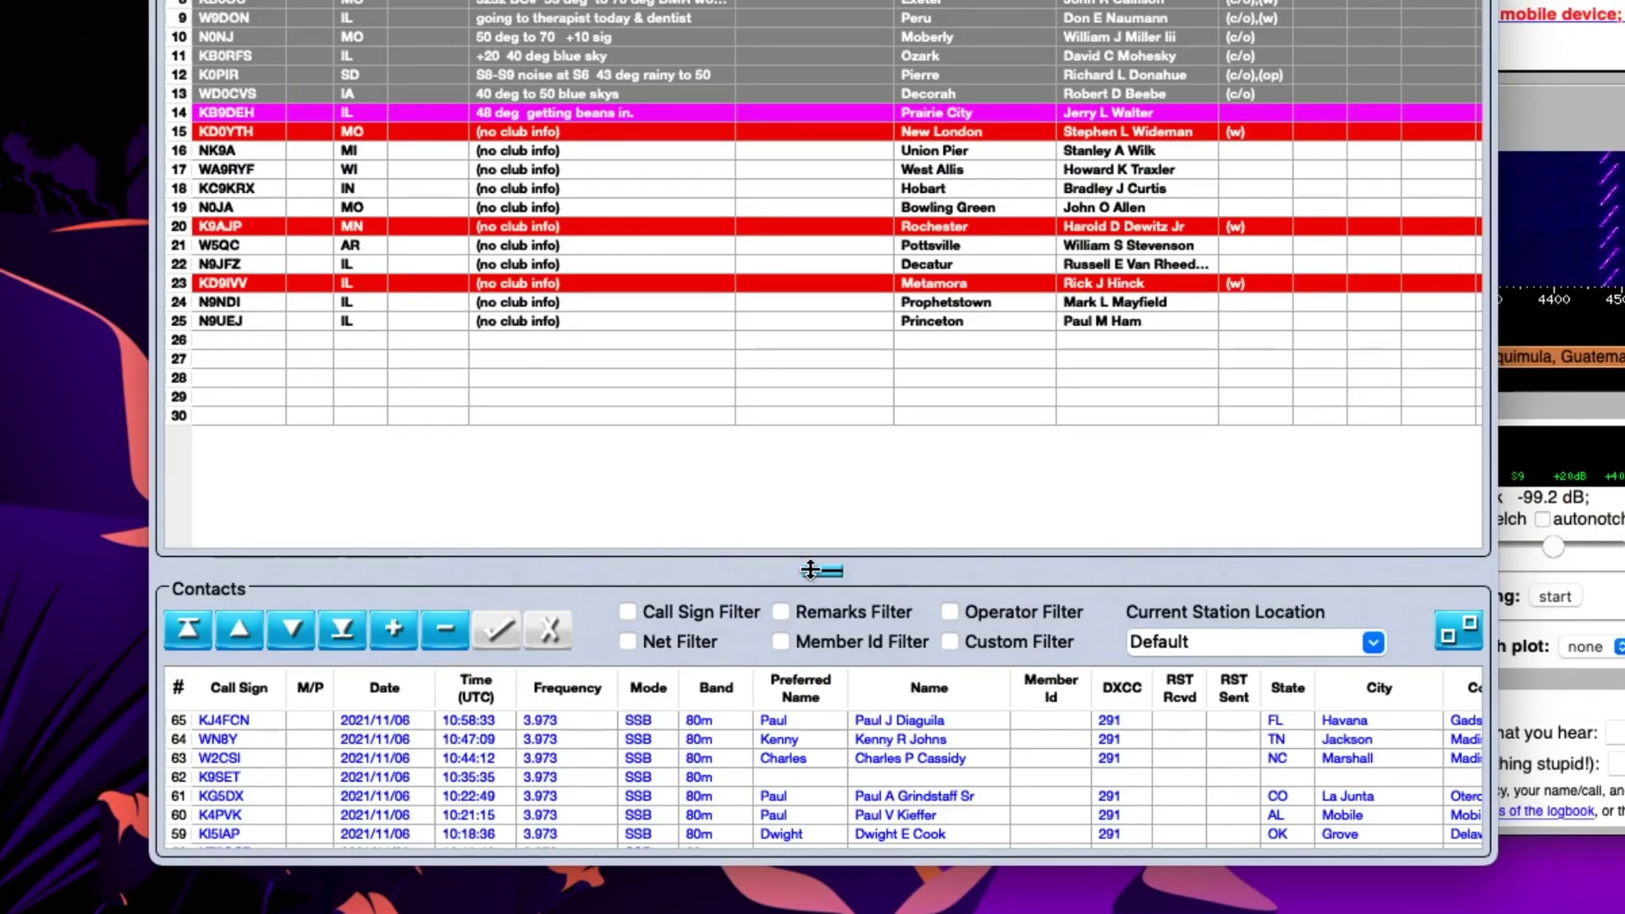
# Step: Drag the Check-ins/Contacts splitter upward to show more Contacts rows
pyautogui.moveTo(815, 551); pyautogui.dragTo(816, 433)
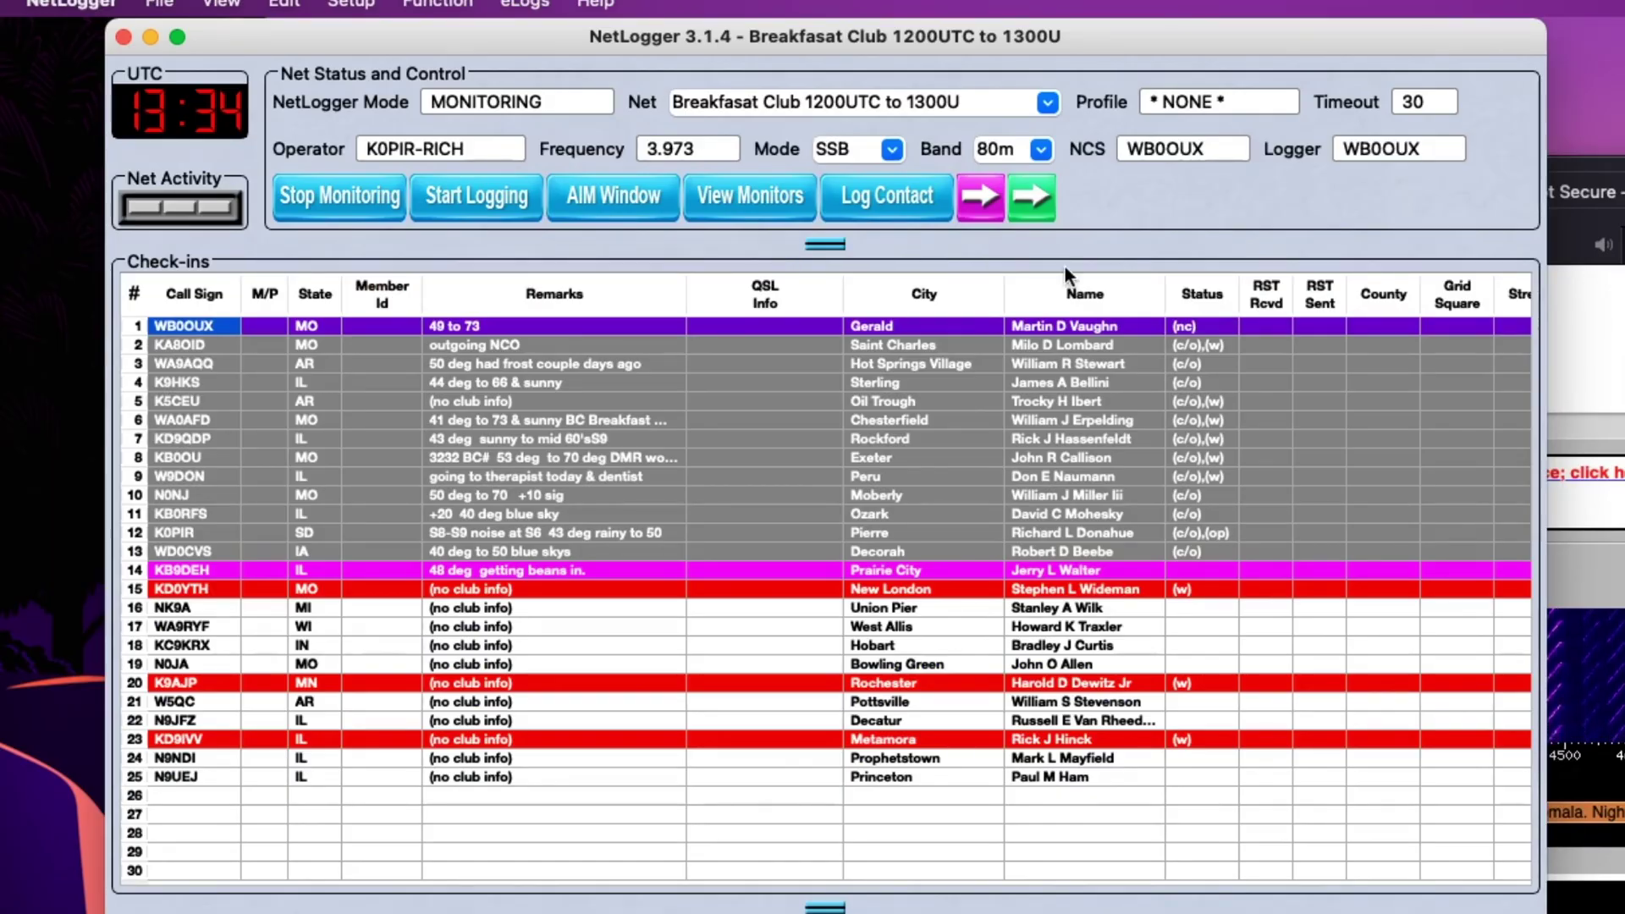
# Step: Stop monitoring the Breakfast Club net and exit NetLogger, confirming with Yes
pyautogui.click(354, 196)
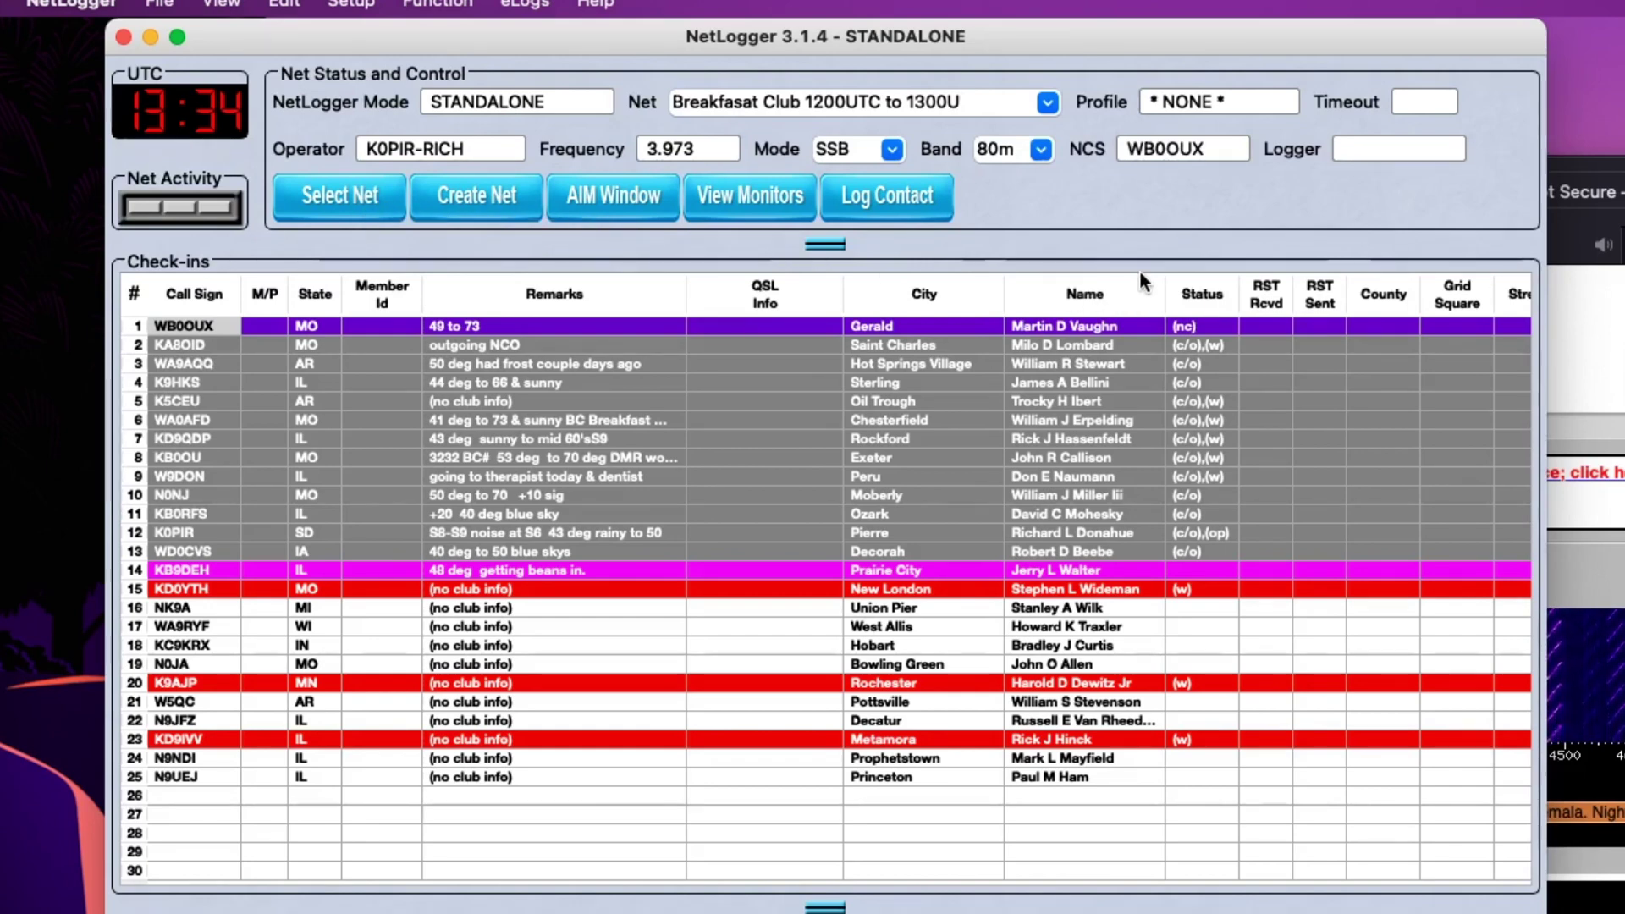
pyautogui.click(122, 38)
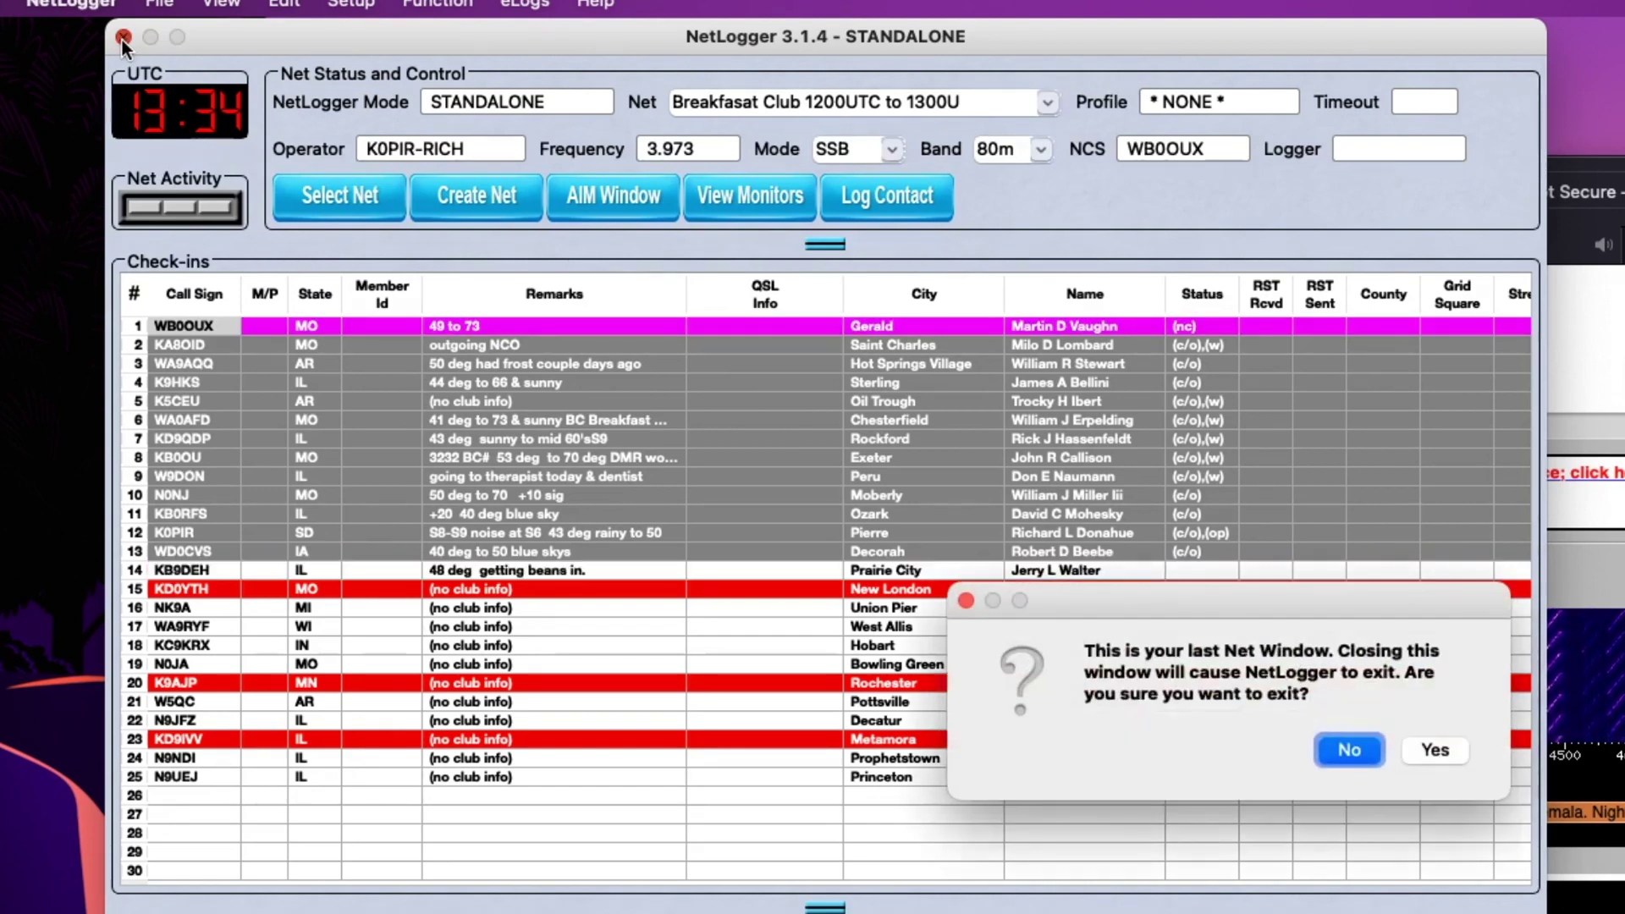
pyautogui.click(1422, 749)
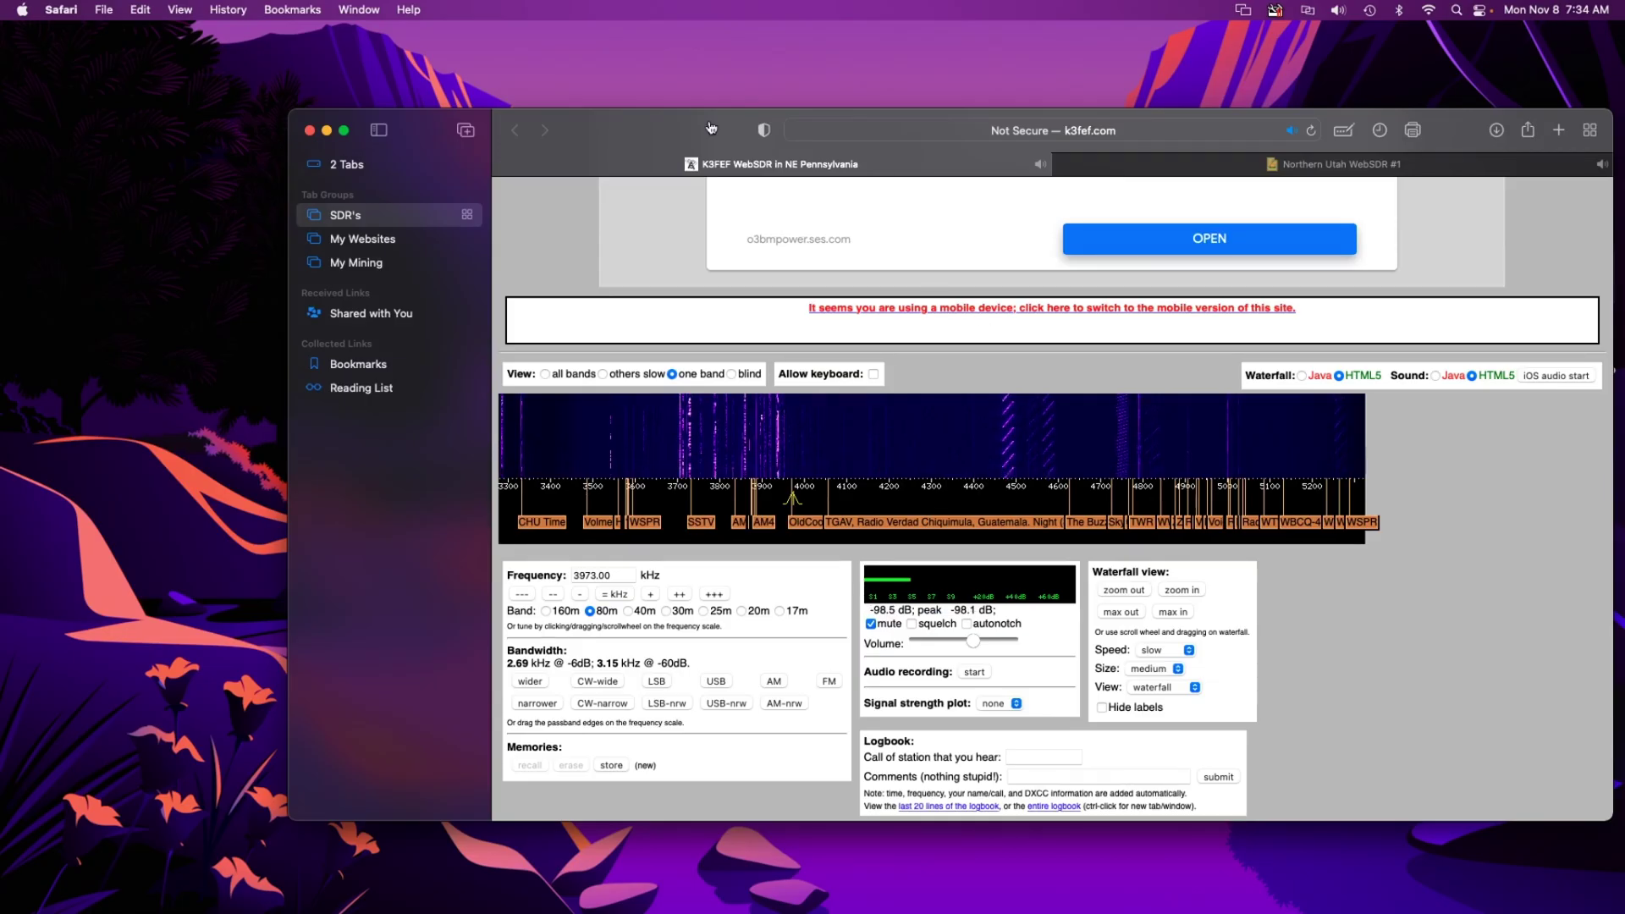
# Step: Drag the K3FEF Safari window up and to the left on the desktop
pyautogui.moveTo(692, 127); pyautogui.dragTo(565, 98)
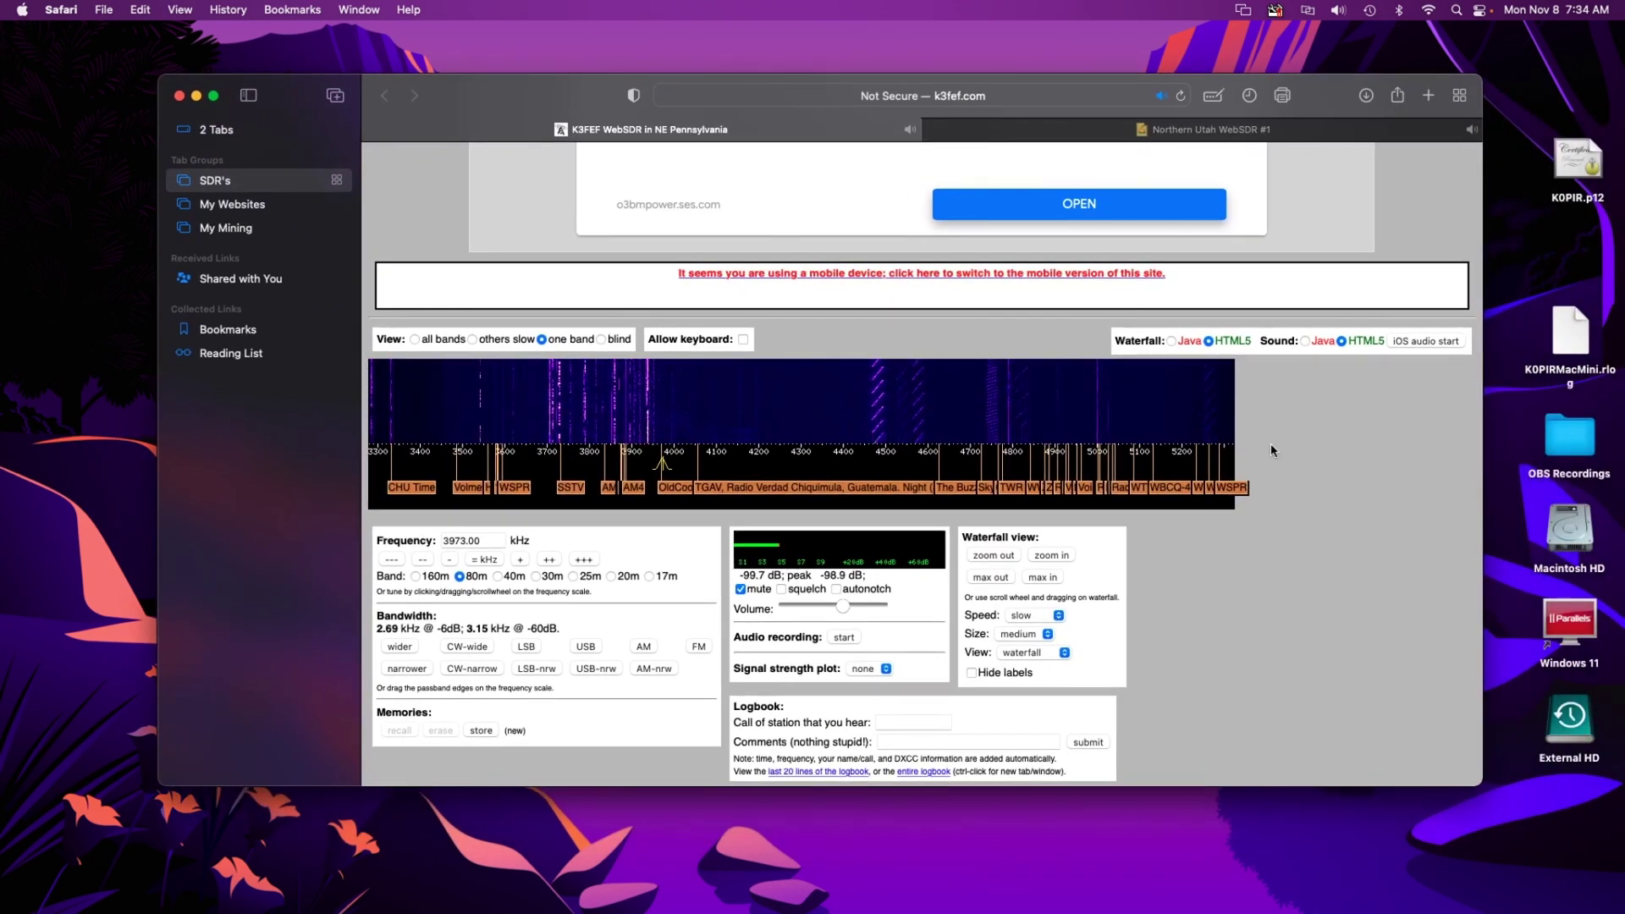